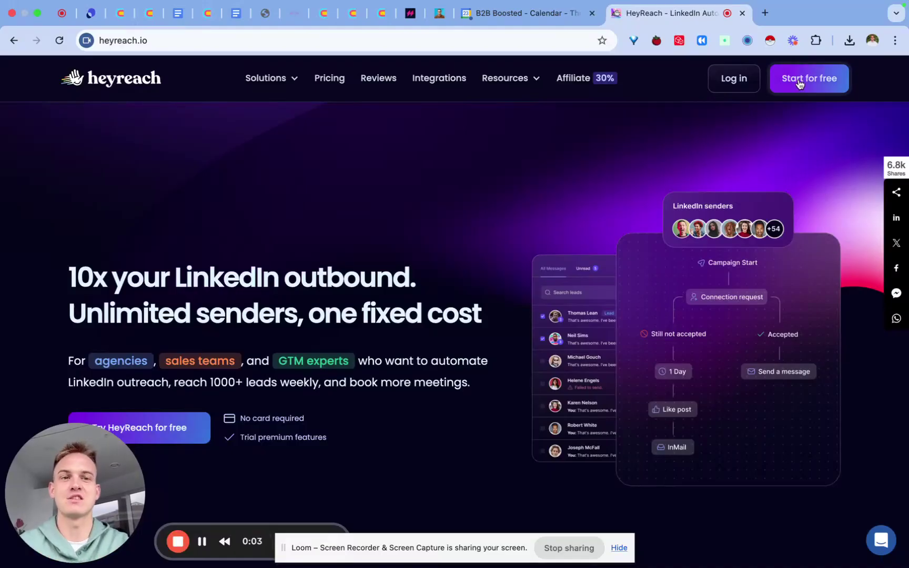
Log in to HeyReach and open the Connect account panel from the LinkedIn Accounts page
{"action": "left_click", "coordinate": [735, 84]}
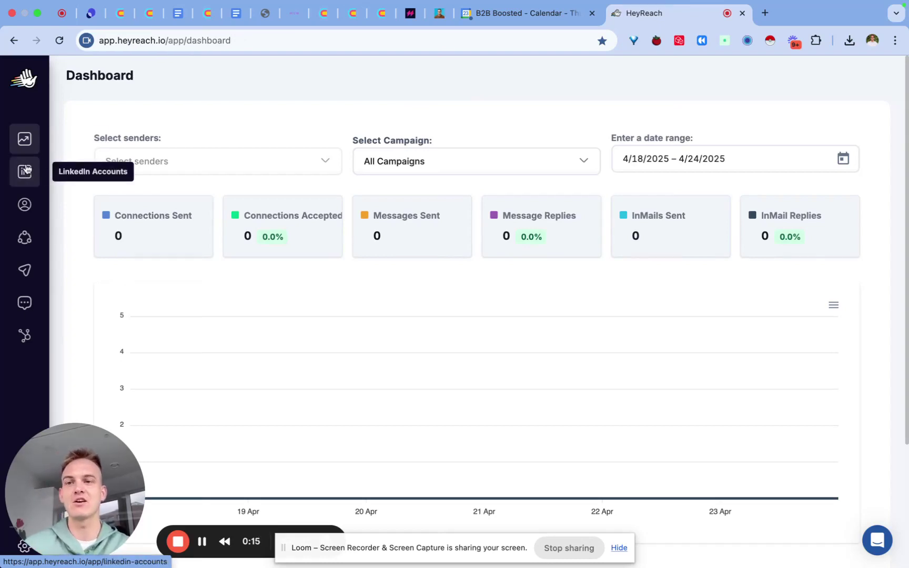
{"action": "left_click", "coordinate": [26, 176]}
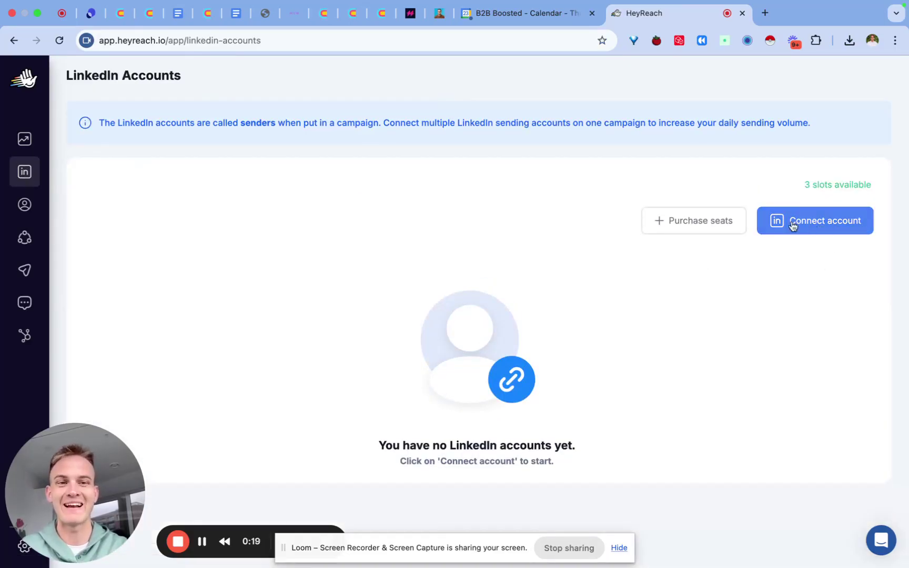
{"action": "left_click", "coordinate": [813, 223]}
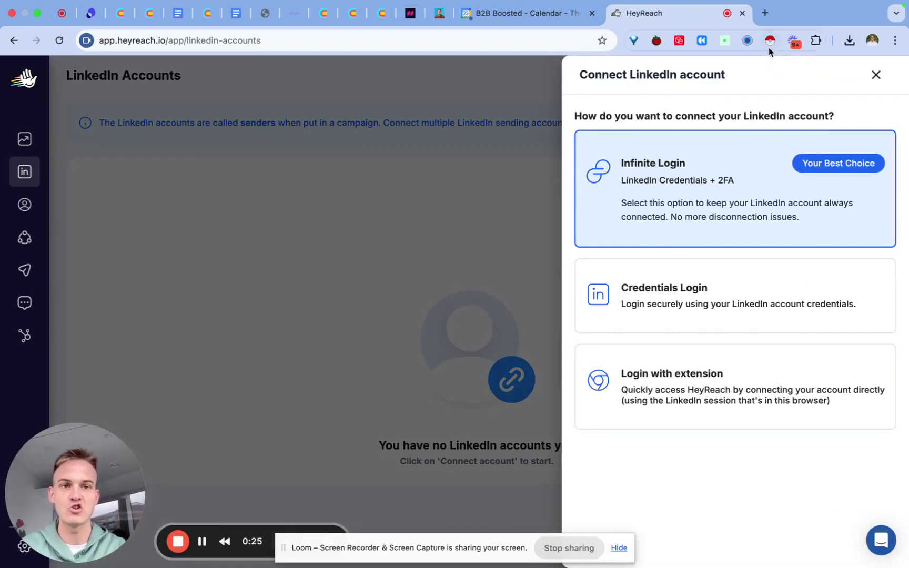
Search 'heyreach c' in a new tab, open the extension's Chrome Web Store page, and return to HeyReach
{"action": "left_click", "coordinate": [764, 14]}
{"action": "type", "text": "heyreach "}
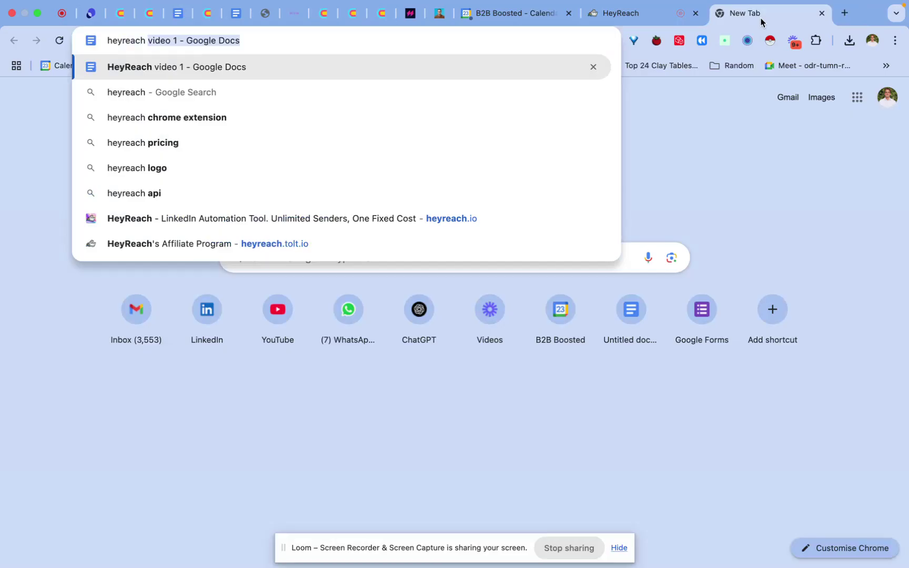
{"action": "type", "text": "c"}
{"action": "key", "text": "Return"}
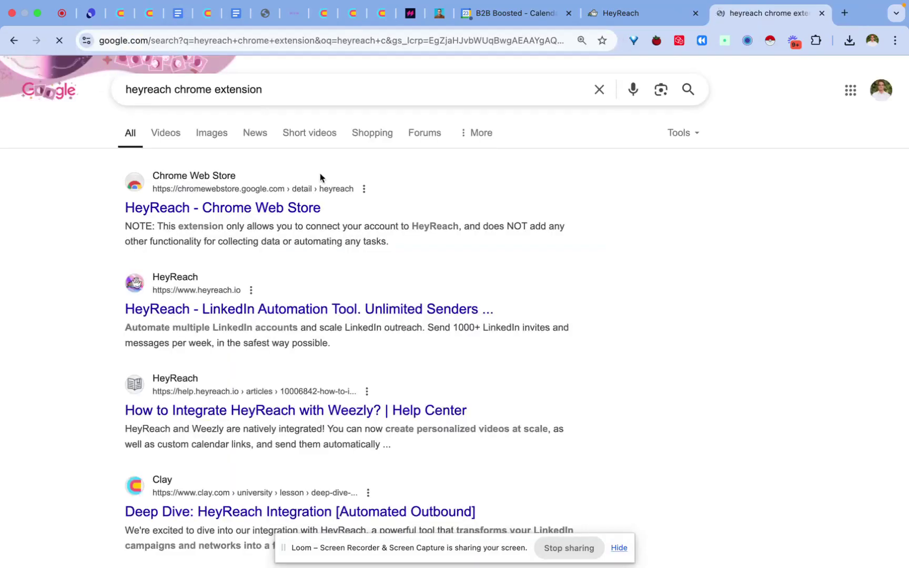
{"action": "left_click", "coordinate": [279, 207]}
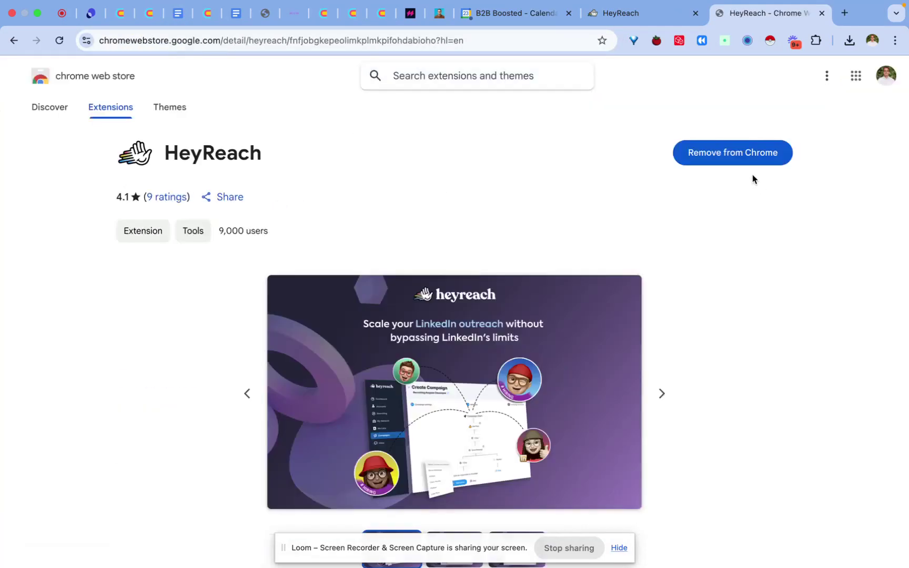
{"action": "key", "text": "ctrl+shift+Tab"}
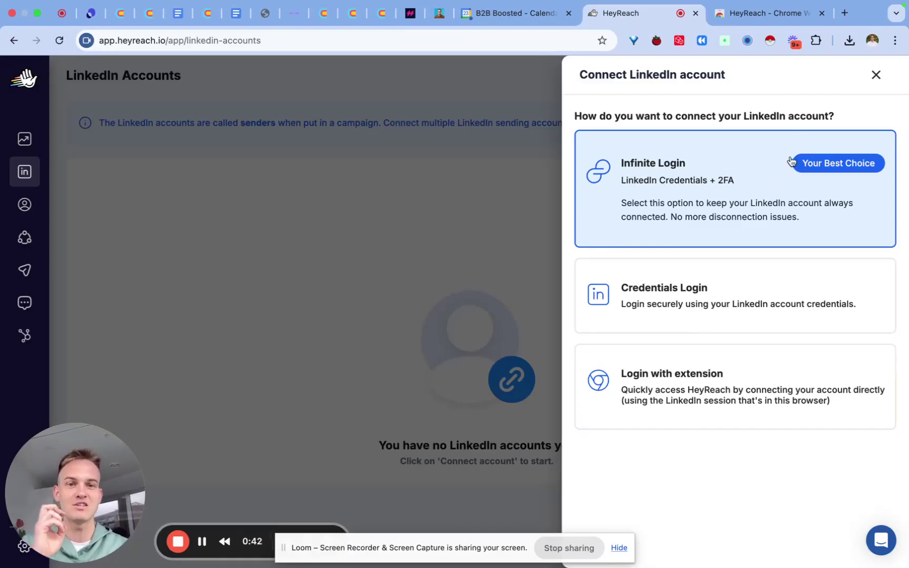
Connect the LinkedIn account via Login with extension, tracking only conversations started from HeyReach
{"action": "left_click", "coordinate": [644, 386]}
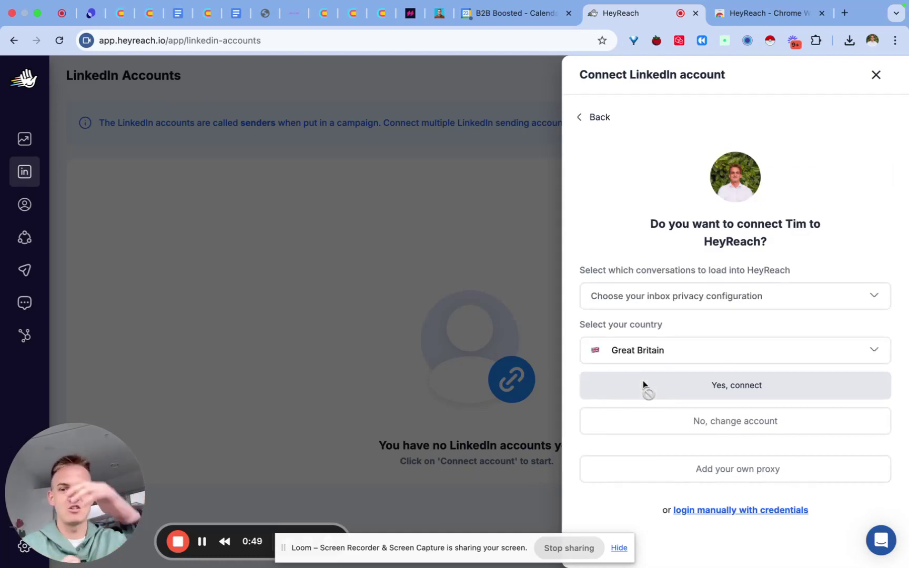
{"action": "left_click", "coordinate": [659, 298]}
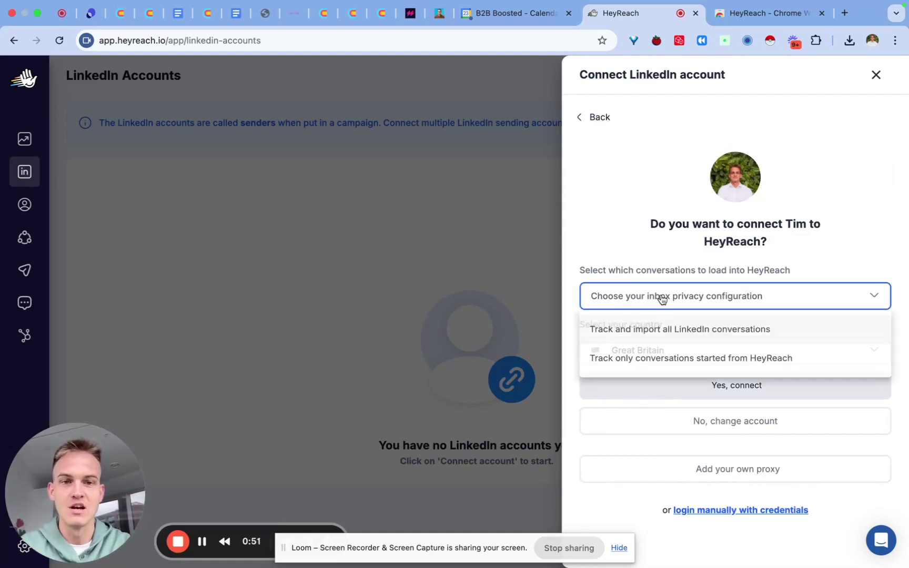
{"action": "left_click", "coordinate": [608, 369]}
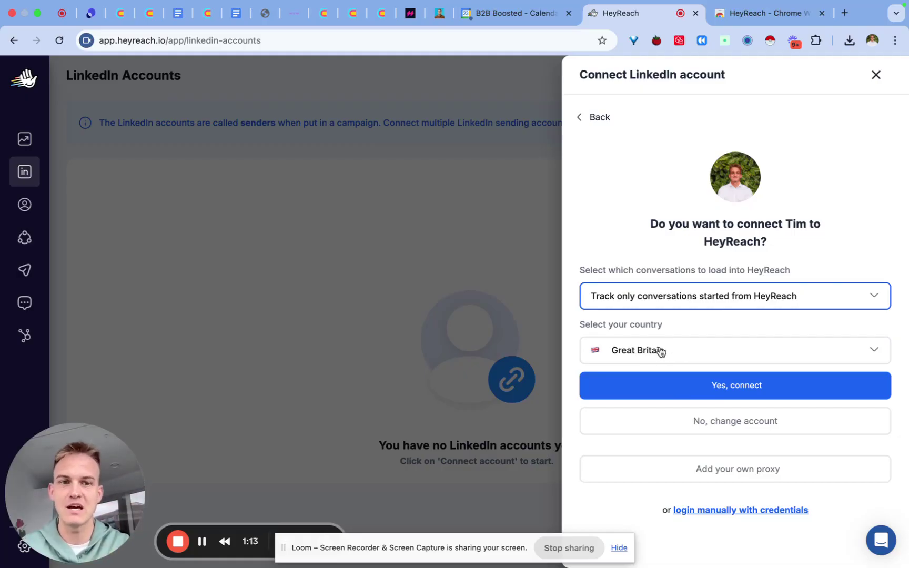
{"action": "left_click", "coordinate": [671, 392]}
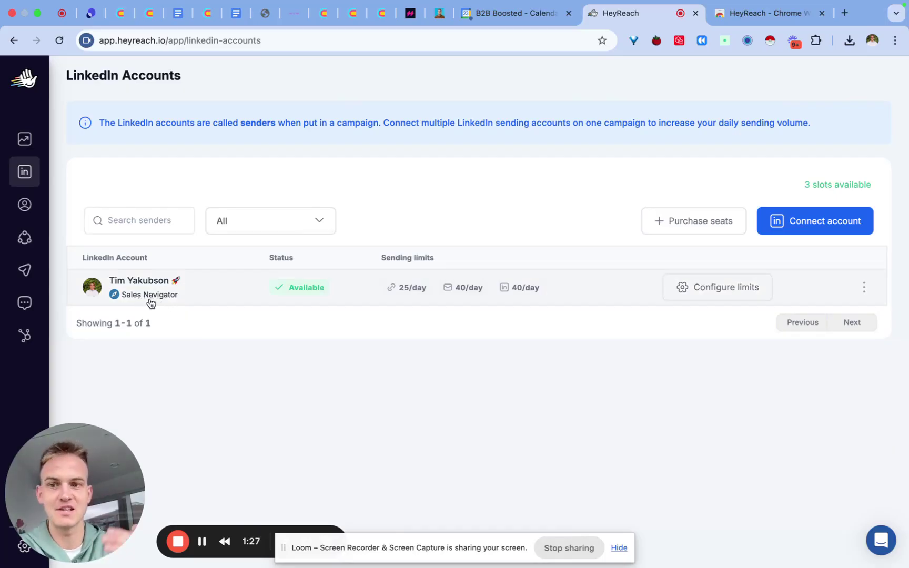
Set daily limits to 30 post likes, 20 InMails, 25 messages and 35 follows, and save
{"action": "left_click", "coordinate": [699, 293]}
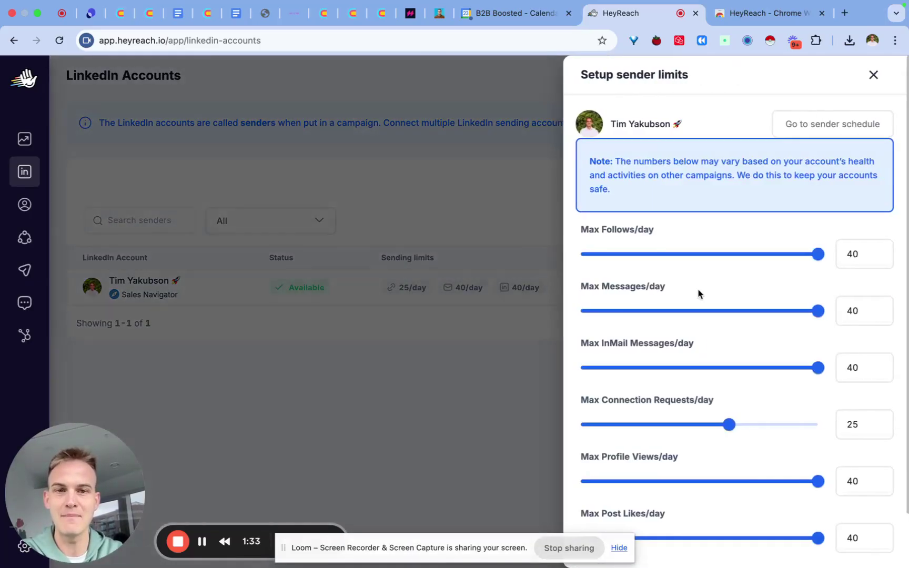
{"action": "scroll", "coordinate": [779, 297], "scroll_direction": "down", "scroll_amount": 2}
{"action": "scroll", "coordinate": [797, 301], "scroll_direction": "down", "scroll_amount": 1}
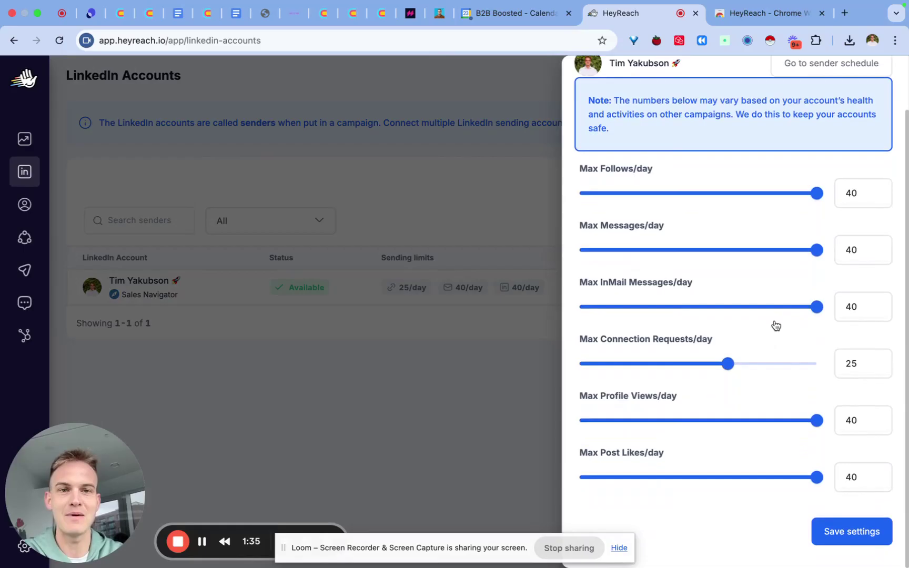
{"action": "scroll", "coordinate": [775, 321], "scroll_direction": "up", "scroll_amount": 2}
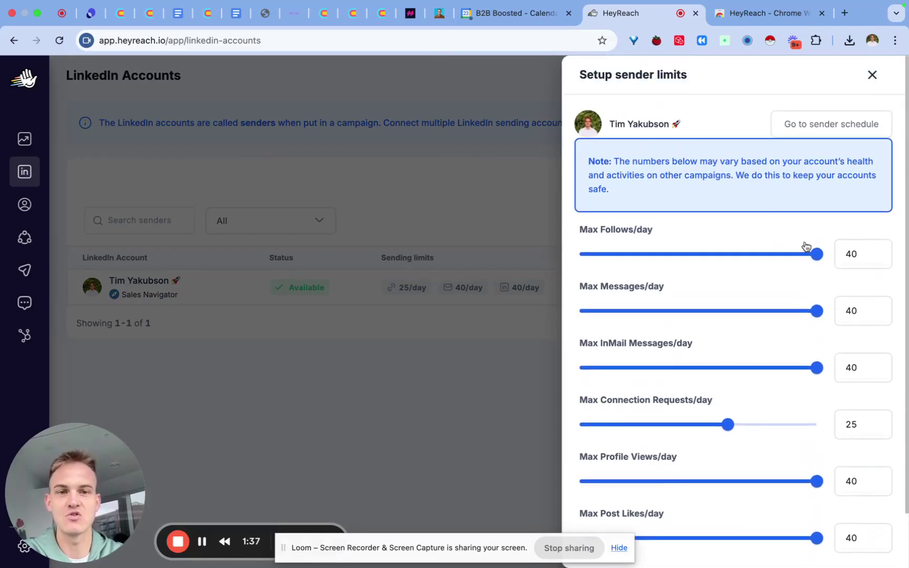
{"action": "scroll", "coordinate": [767, 380], "scroll_direction": "down", "scroll_amount": 2}
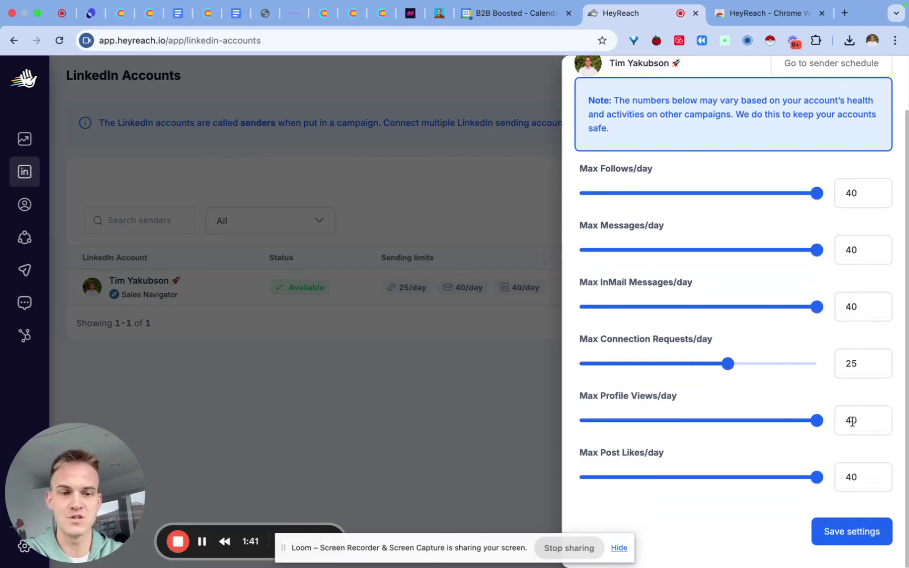
{"action": "left_click_drag", "start_coordinate": [817, 477], "coordinate": [756, 482]}
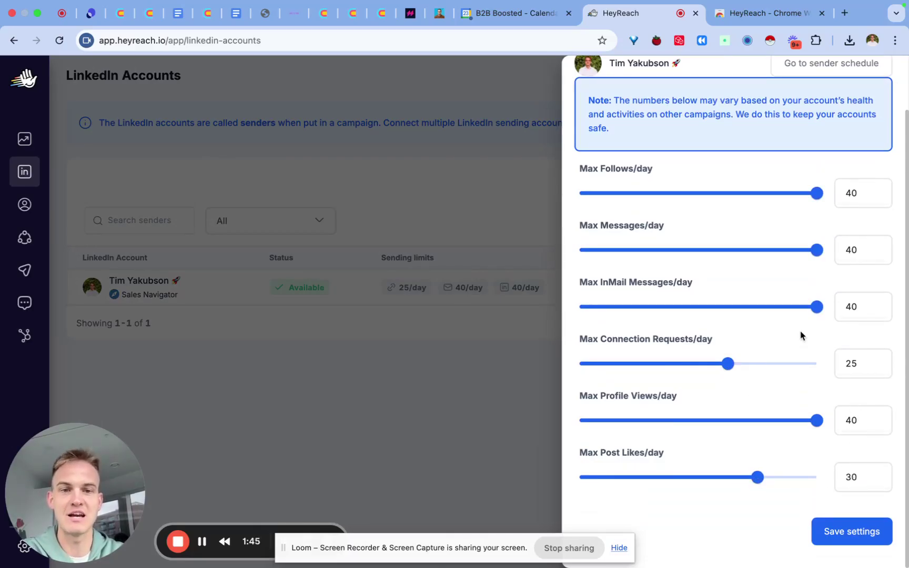
{"action": "left_click_drag", "start_coordinate": [817, 308], "coordinate": [700, 315]}
{"action": "left_click_drag", "start_coordinate": [815, 254], "coordinate": [728, 247]}
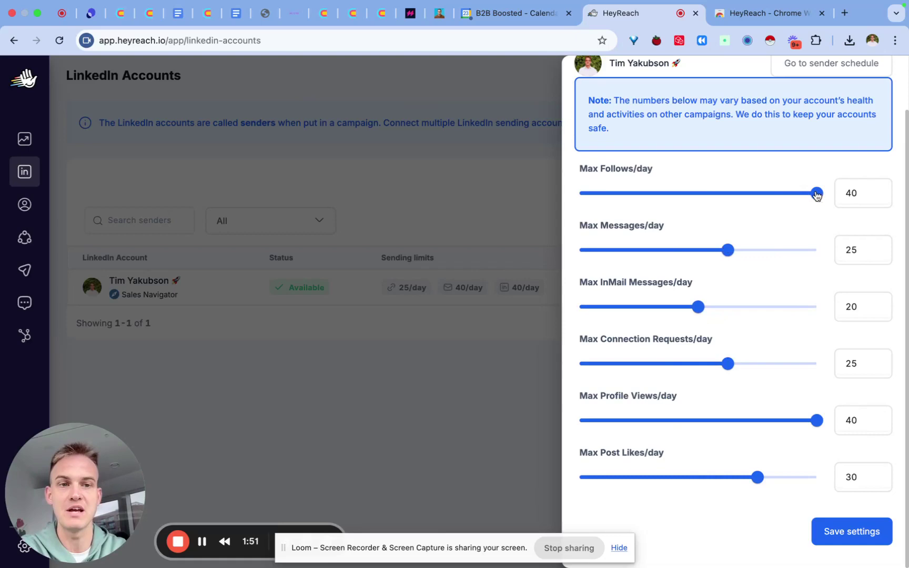
{"action": "left_click_drag", "start_coordinate": [817, 193], "coordinate": [785, 195]}
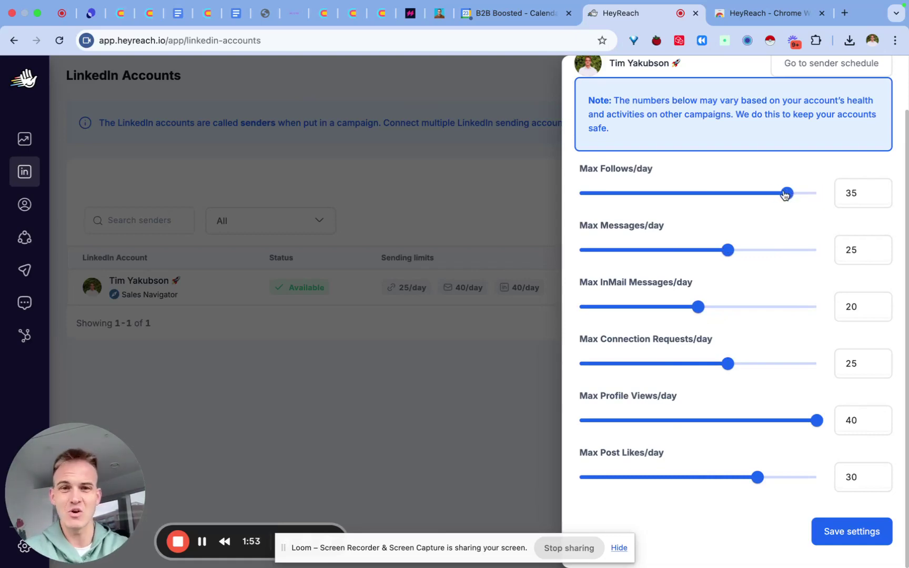
{"action": "scroll", "coordinate": [785, 194], "scroll_direction": "up", "scroll_amount": 1}
{"action": "scroll", "coordinate": [801, 166], "scroll_direction": "down", "scroll_amount": 1}
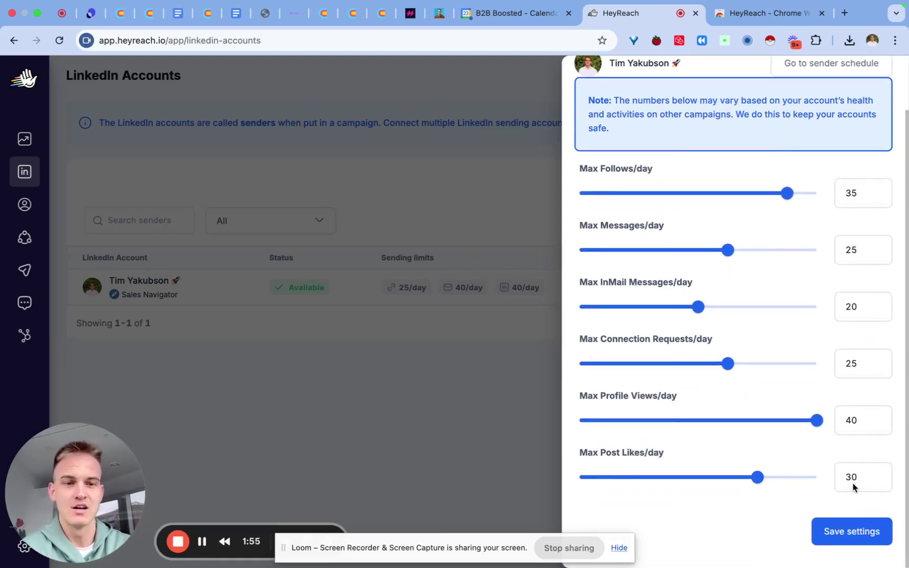
{"action": "left_click", "coordinate": [829, 532]}
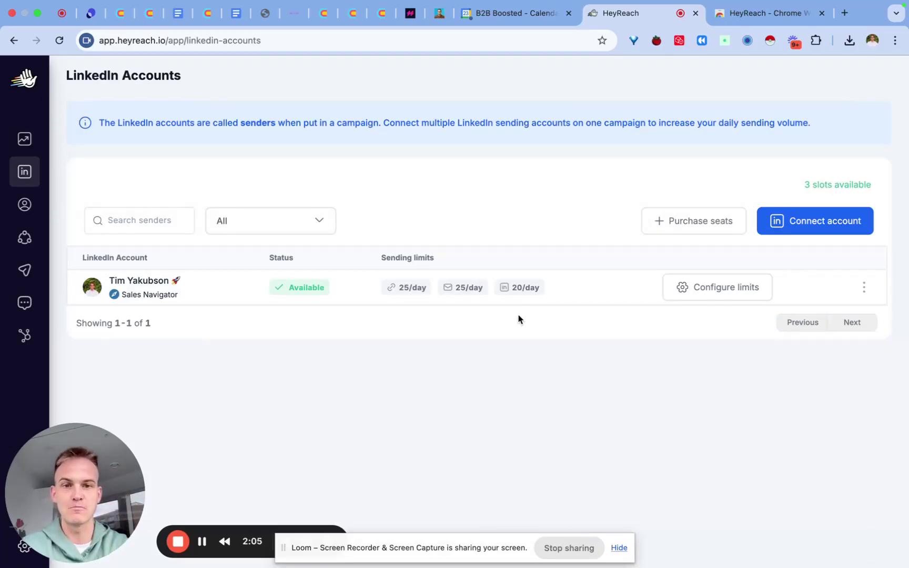
Change the sender schedule timezone to London (GMT) and save the settings
{"action": "left_click", "coordinate": [691, 292]}
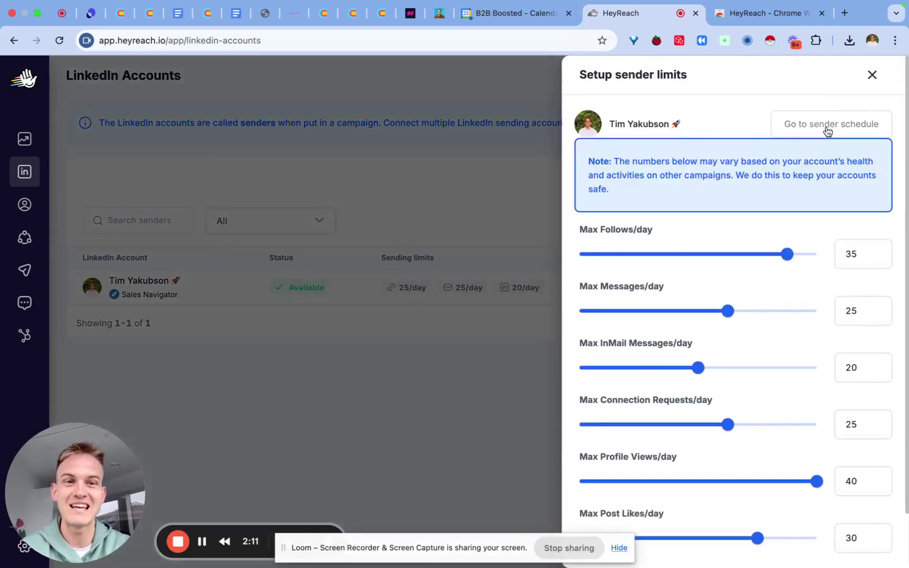
{"action": "left_click", "coordinate": [817, 125]}
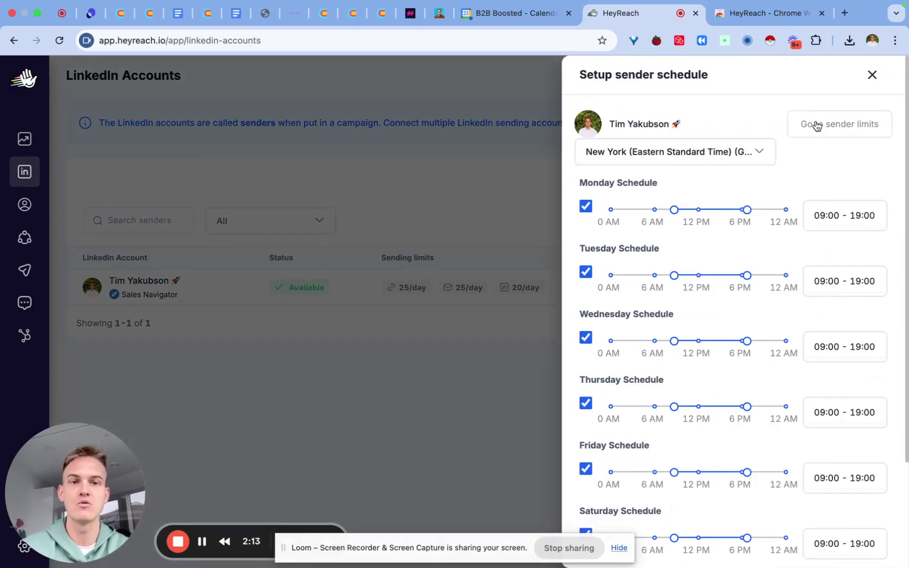
{"action": "scroll", "coordinate": [731, 240], "scroll_direction": "down", "scroll_amount": 3}
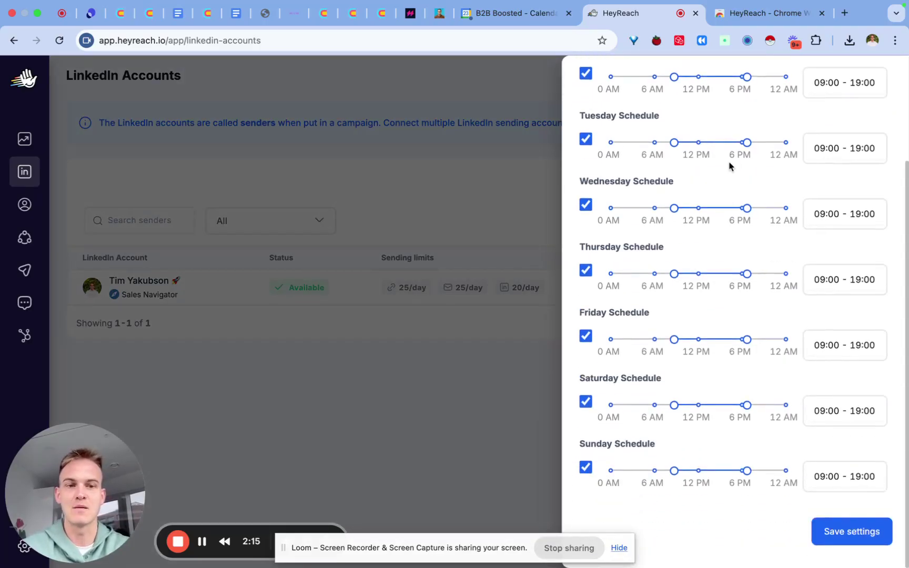
{"action": "scroll", "coordinate": [730, 167], "scroll_direction": "up", "scroll_amount": 3}
{"action": "scroll", "coordinate": [747, 227], "scroll_direction": "down", "scroll_amount": 1}
{"action": "scroll", "coordinate": [747, 228], "scroll_direction": "up", "scroll_amount": 1}
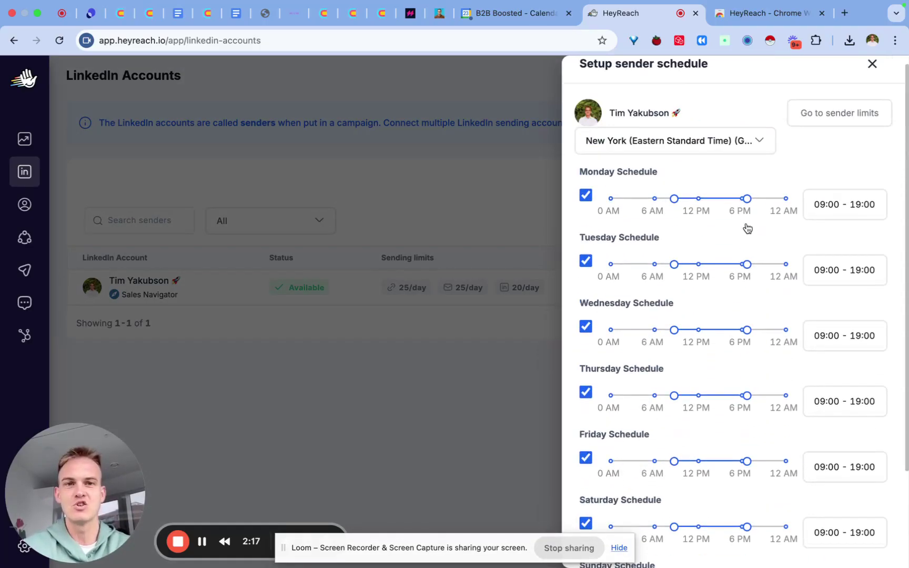
{"action": "left_click", "coordinate": [685, 157]}
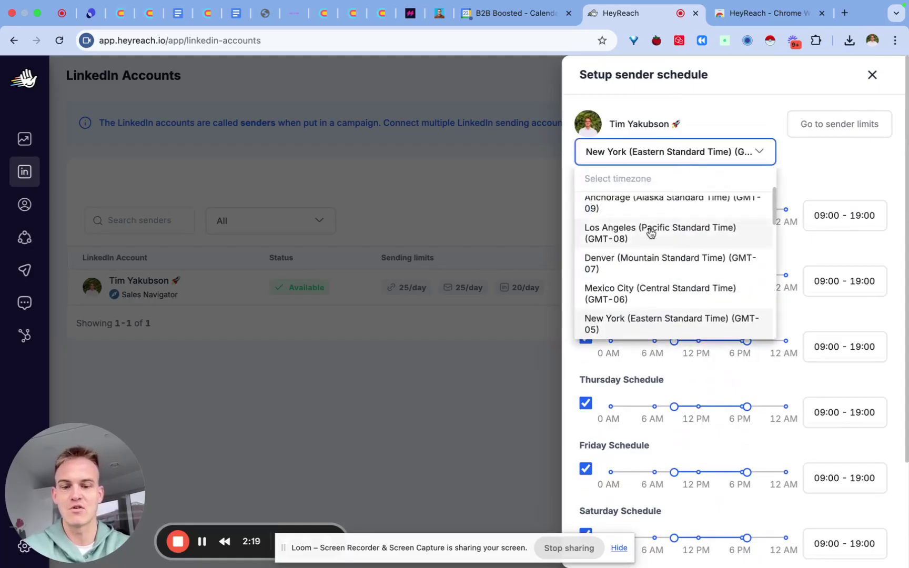
{"action": "type", "text": "lond"}
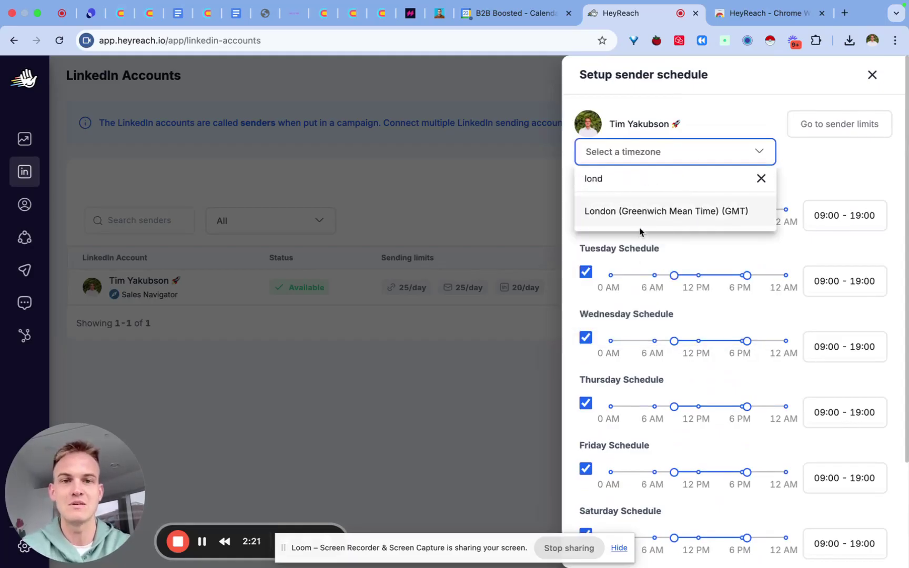
{"action": "left_click", "coordinate": [640, 220]}
{"action": "scroll", "coordinate": [779, 164], "scroll_direction": "down", "scroll_amount": 3}
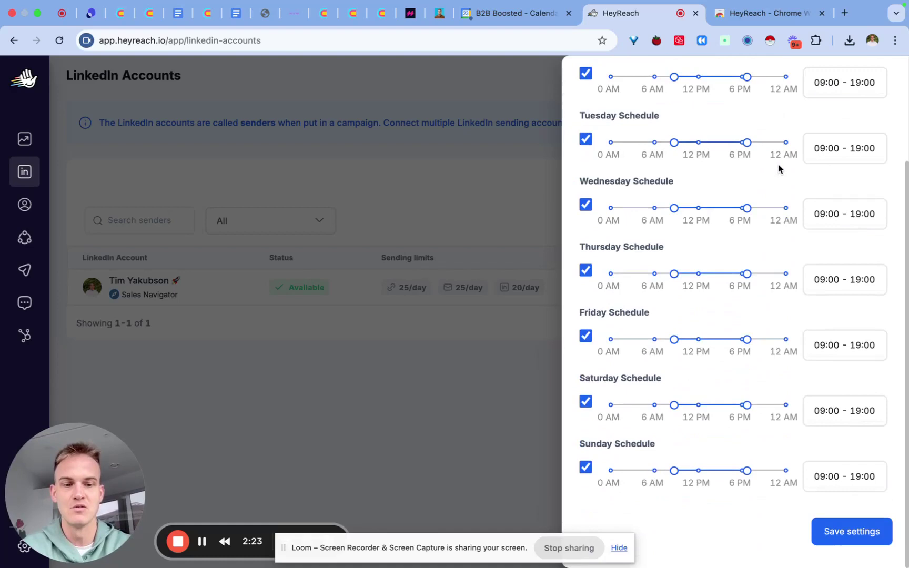
{"action": "left_click", "coordinate": [856, 532]}
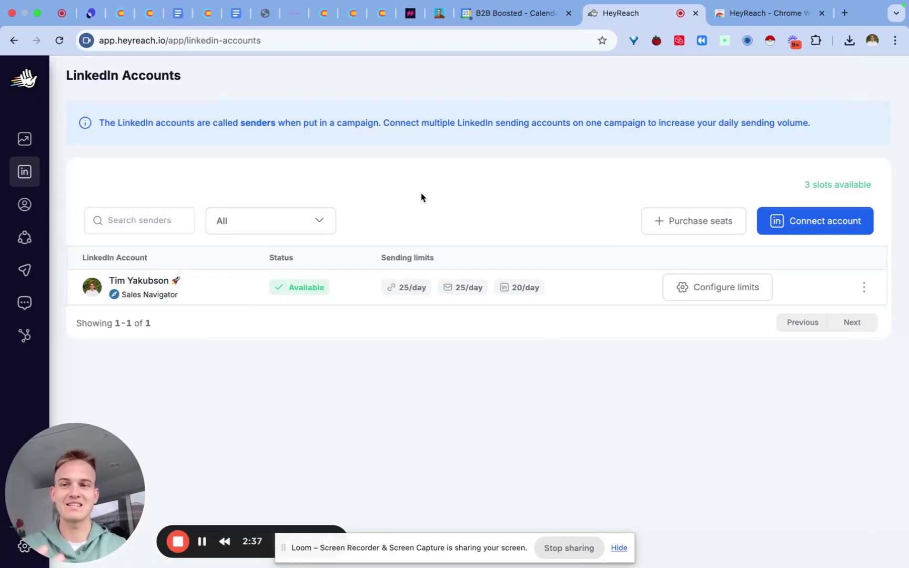
Open Add leads from the Leads page and preview the LinkedIn Post (Reactors) and Sales Navigator (Leads) methods
{"action": "left_click", "coordinate": [29, 148]}
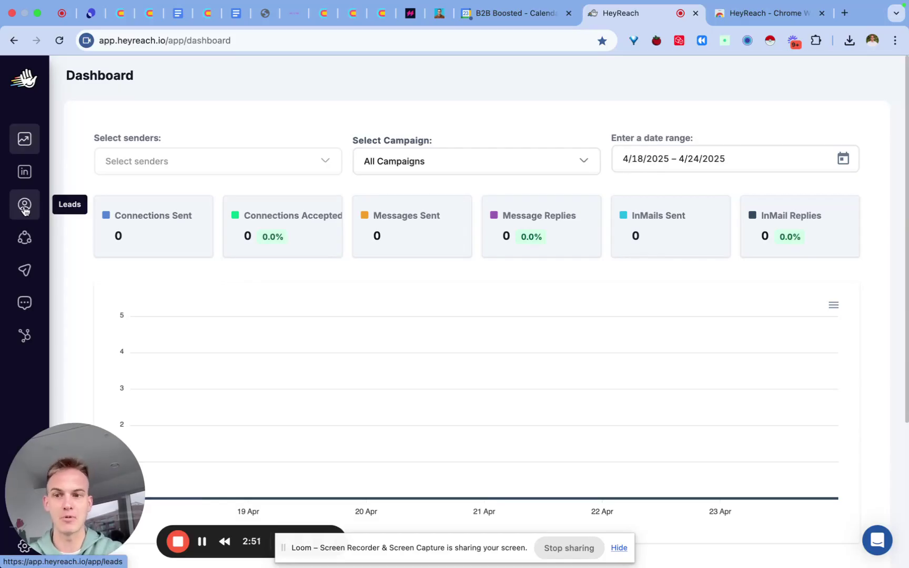
{"action": "left_click", "coordinate": [23, 209]}
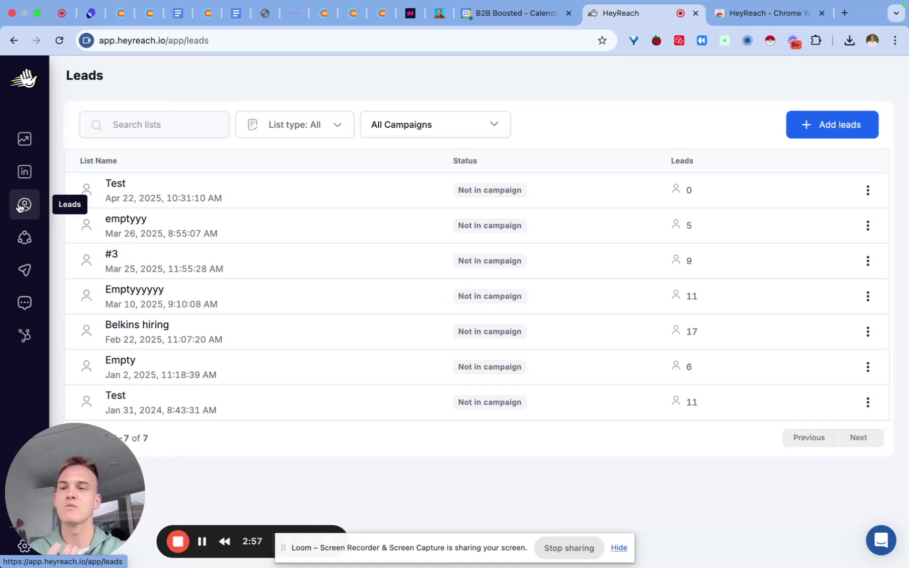
{"action": "left_click", "coordinate": [854, 124]}
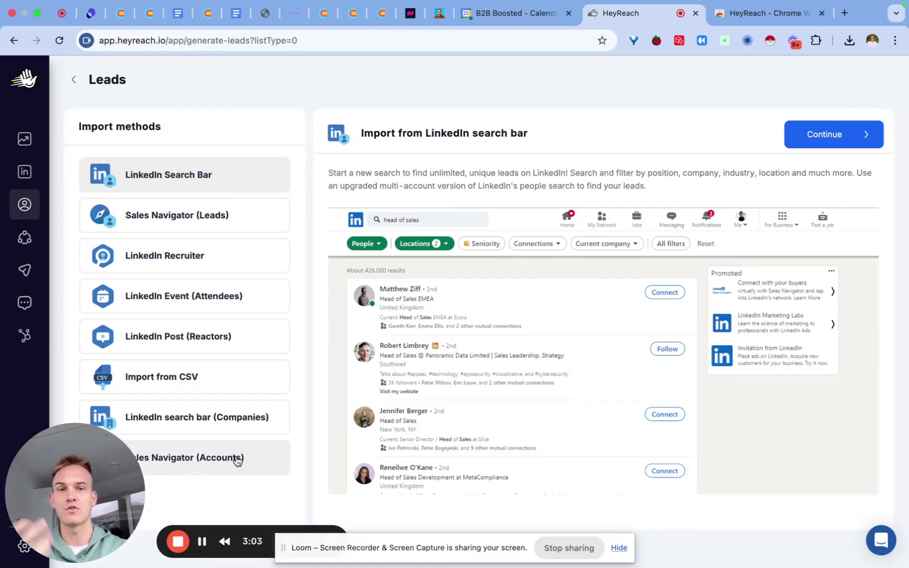
{"action": "left_click", "coordinate": [212, 340]}
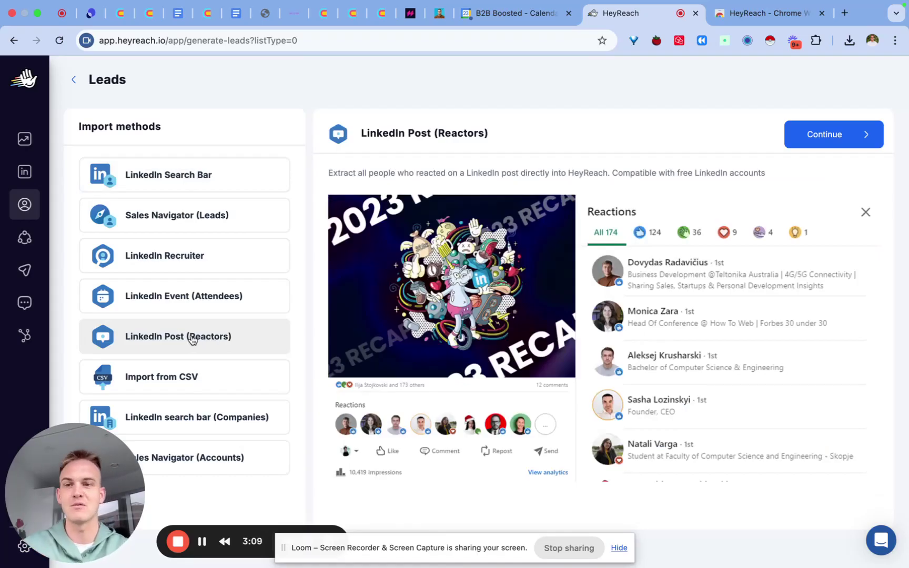
{"action": "left_click", "coordinate": [199, 222]}
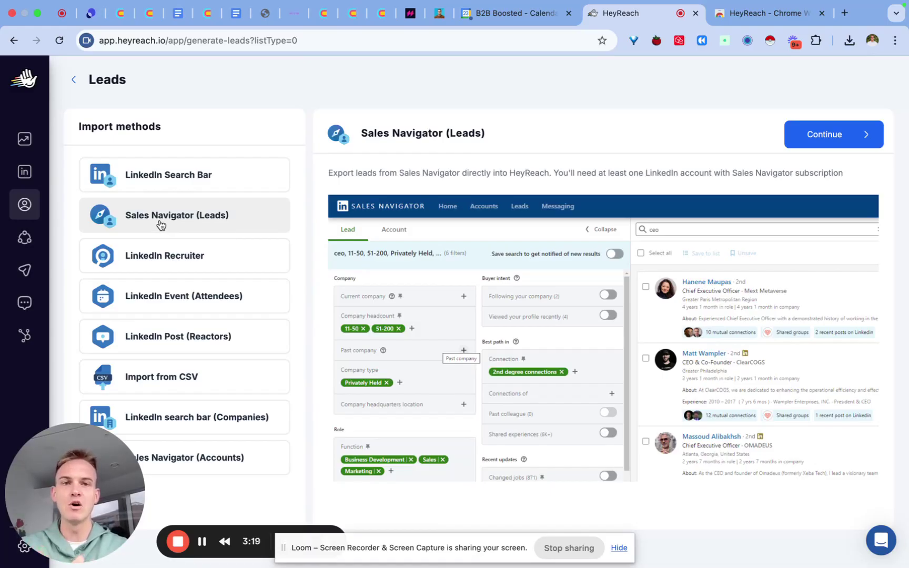
Find the LinkedIn profile and copy the link to its post about no longer taking new clients
{"action": "left_click", "coordinate": [763, 13]}
{"action": "left_click", "coordinate": [494, 50]}
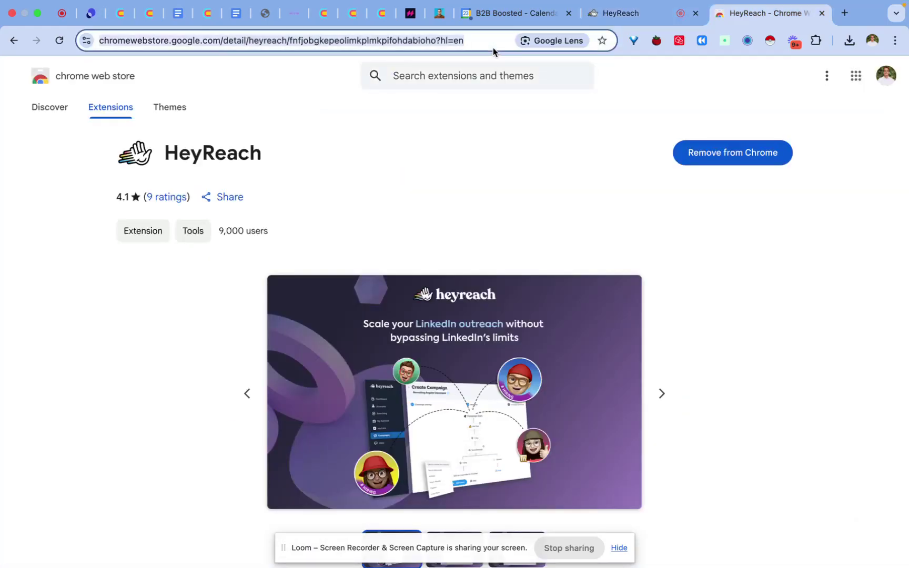
{"action": "key", "text": "Return"}
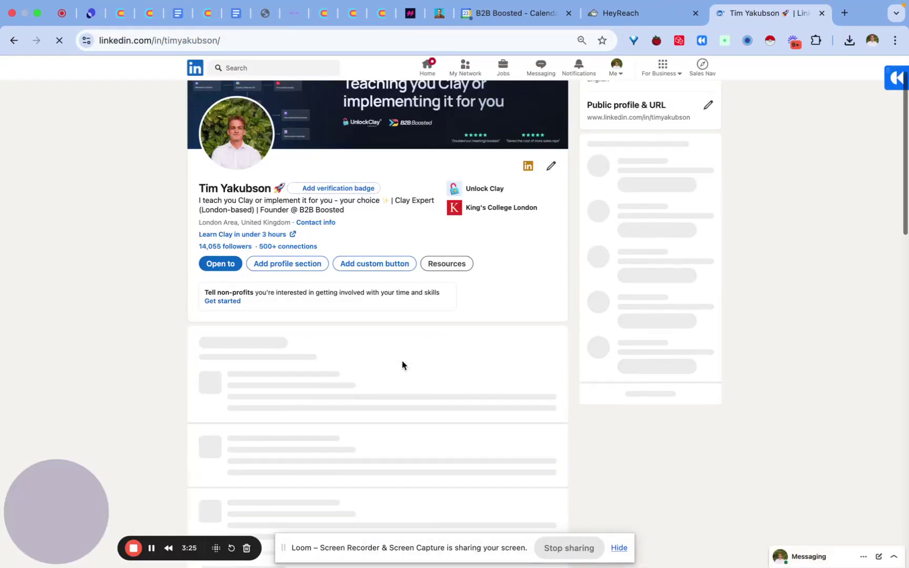
{"action": "scroll", "coordinate": [369, 390], "scroll_direction": "down", "scroll_amount": 5}
{"action": "scroll", "coordinate": [459, 281], "scroll_direction": "down", "scroll_amount": 5}
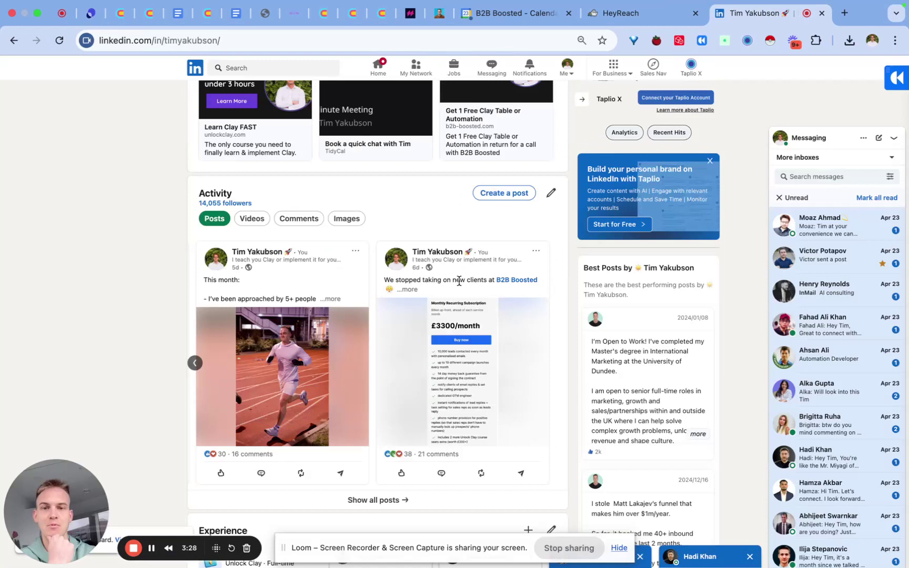
{"action": "left_click", "coordinate": [536, 251]}
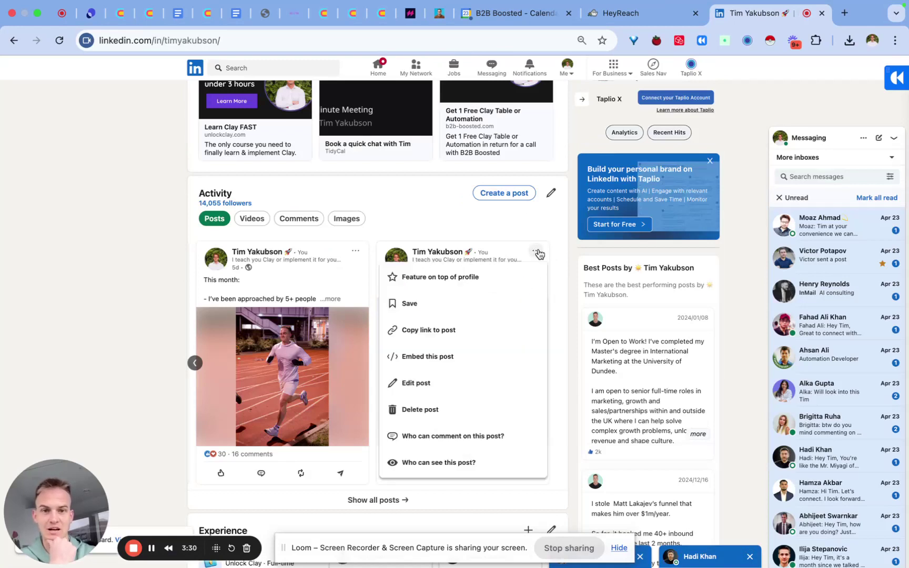
{"action": "left_click", "coordinate": [487, 331]}
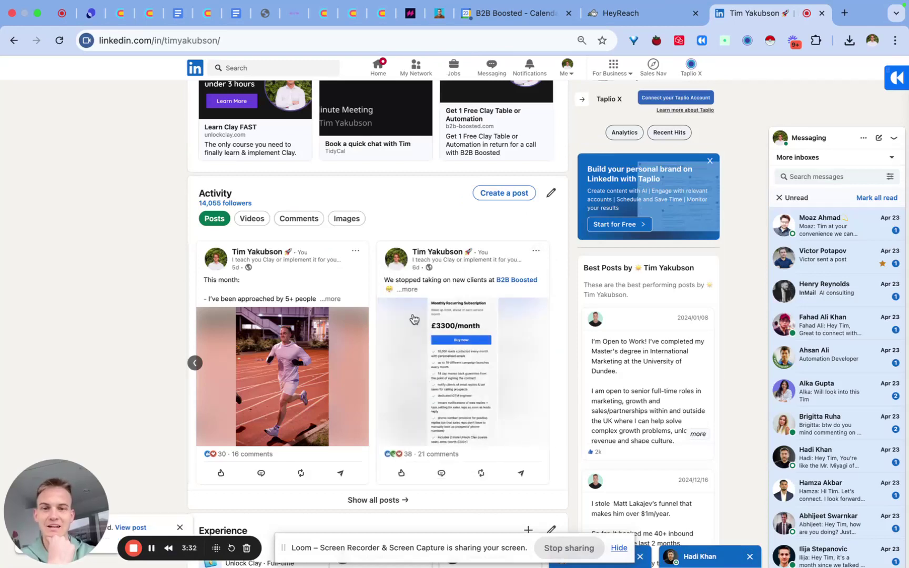
Choose the LinkedIn Post (Reactors) import and paste the copied post URL
{"action": "left_click", "coordinate": [631, 20]}
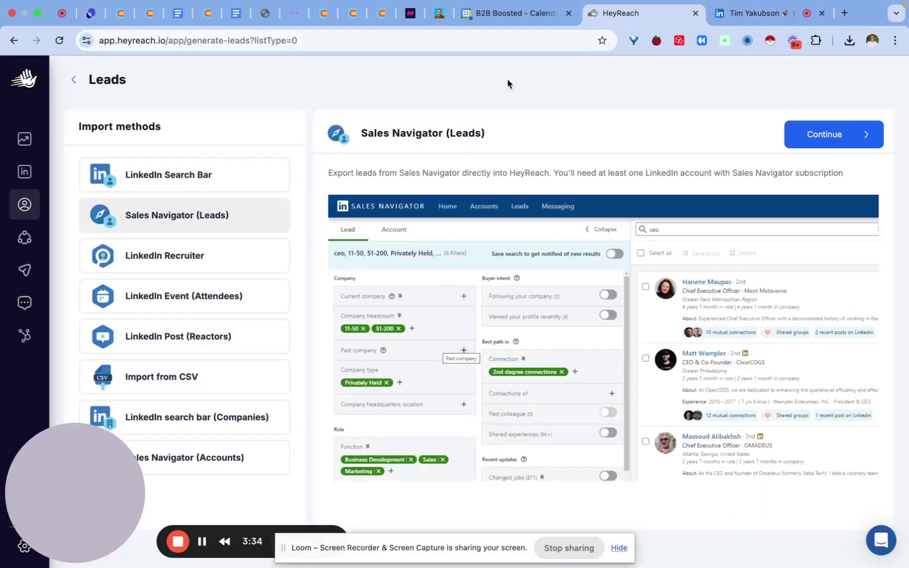
{"action": "left_click", "coordinate": [186, 343]}
{"action": "left_click", "coordinate": [813, 136]}
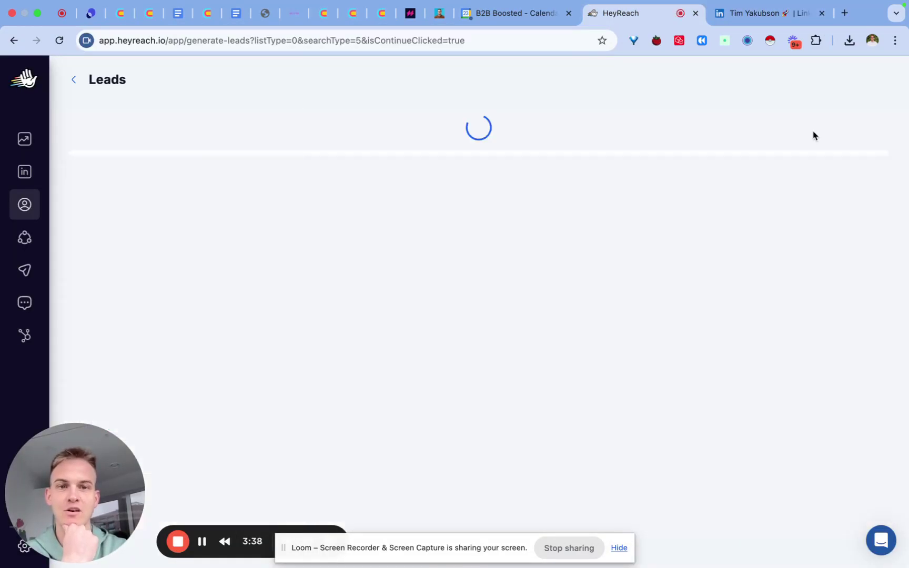
{"action": "left_click", "coordinate": [289, 298]}
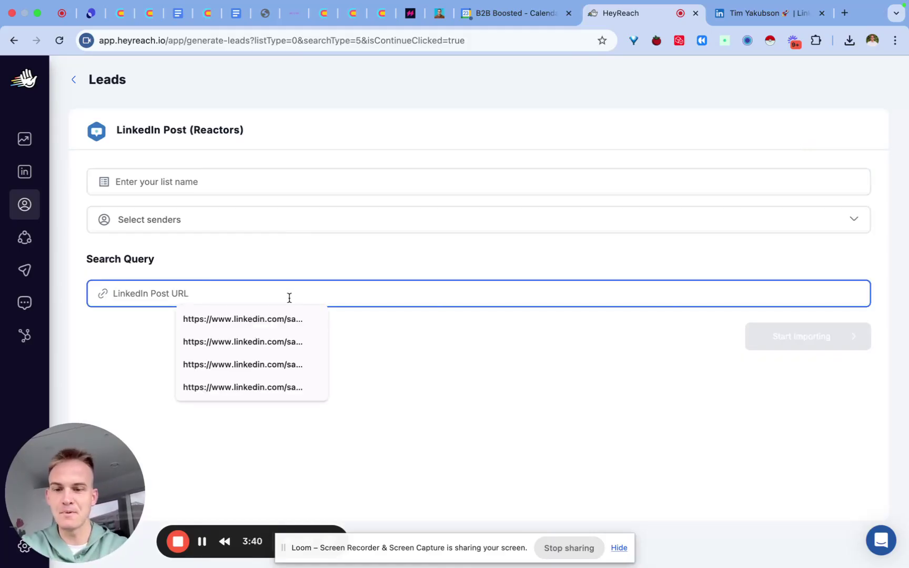
{"action": "key", "text": "super+v"}
{"action": "left_click", "coordinate": [304, 375]}
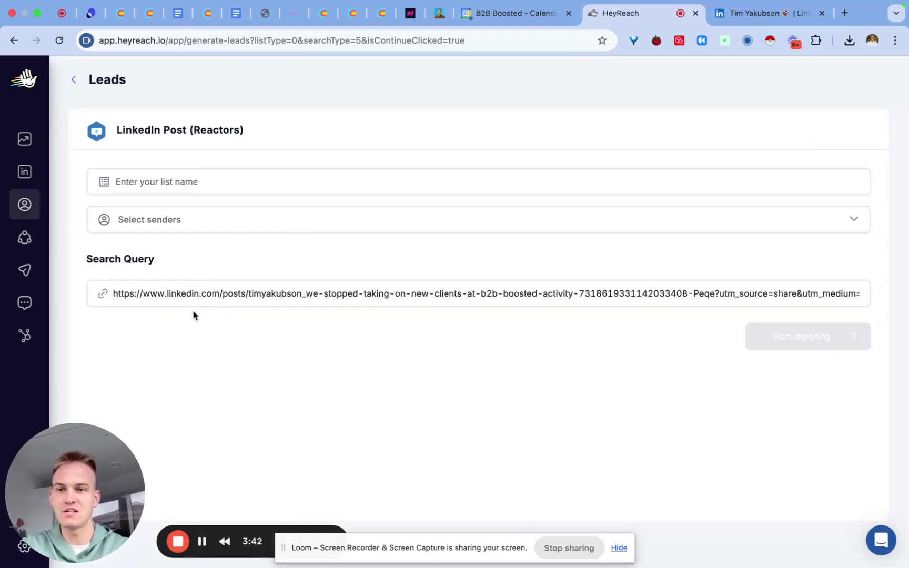
{"action": "left_click_drag", "start_coordinate": [172, 293], "coordinate": [262, 293]}
Select your own account as sender, name the list 'YT TEst 1', and start importing
{"action": "left_click", "coordinate": [224, 227]}
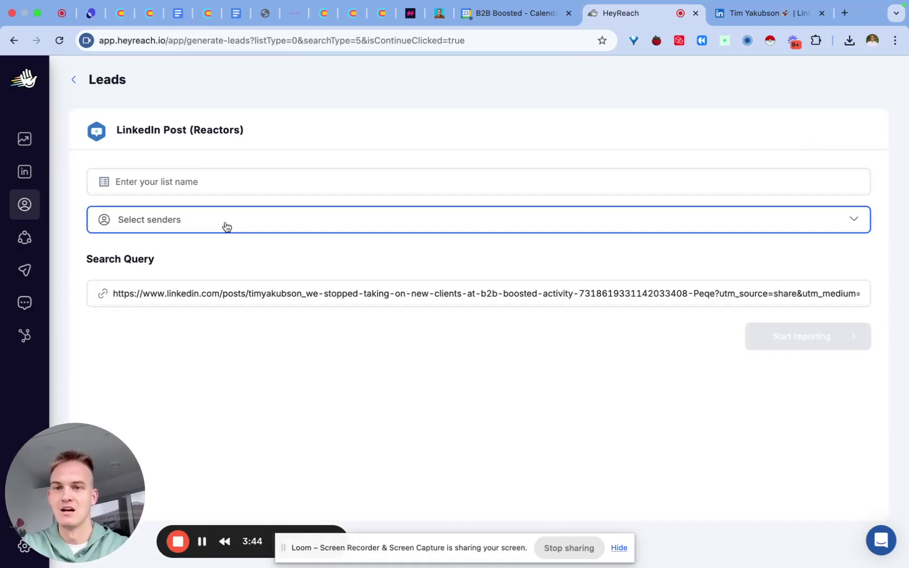
{"action": "left_click", "coordinate": [215, 284]}
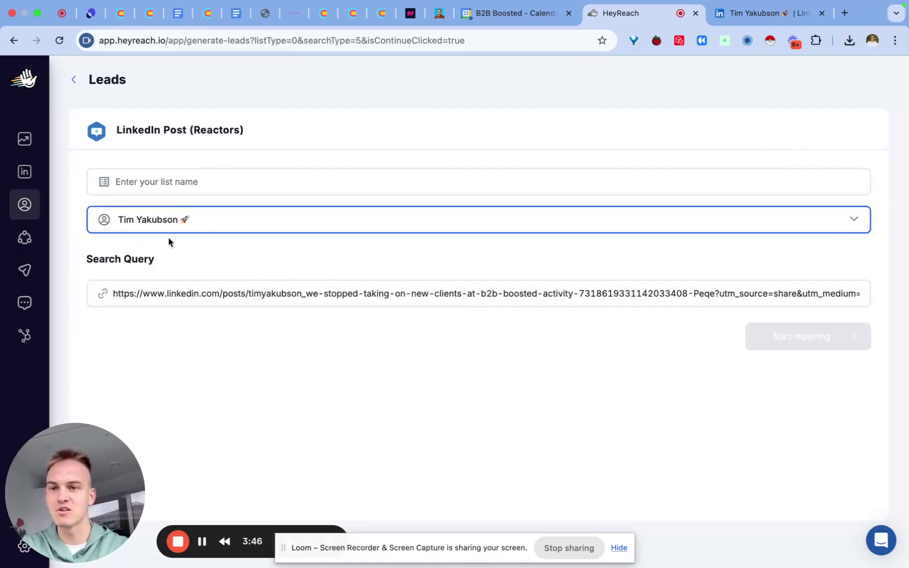
{"action": "left_click", "coordinate": [180, 185]}
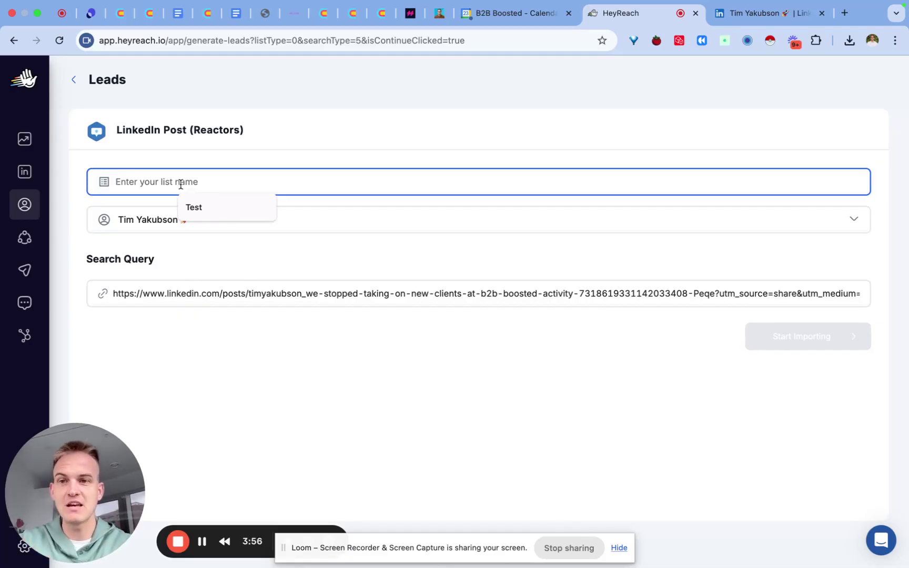
{"action": "type", "text": "YT T"}
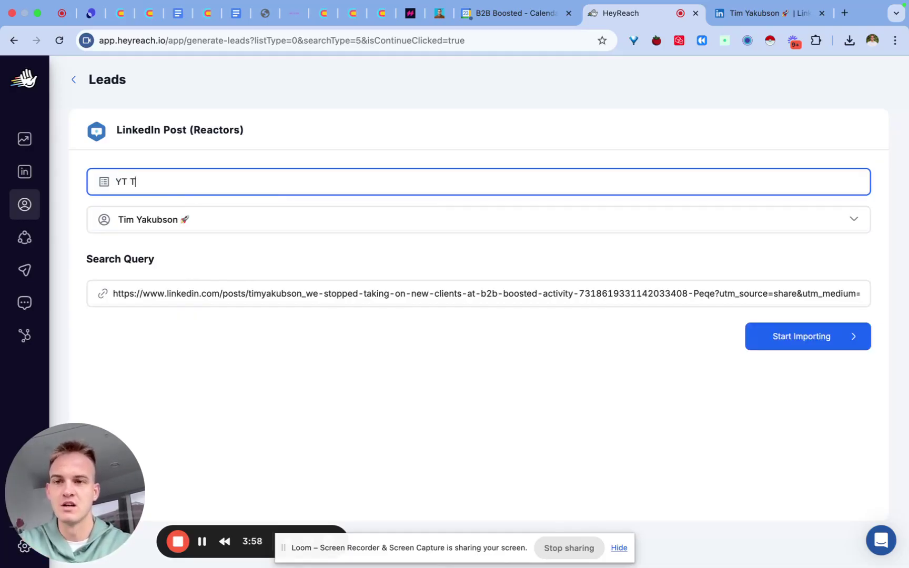
{"action": "type", "text": "Est 1"}
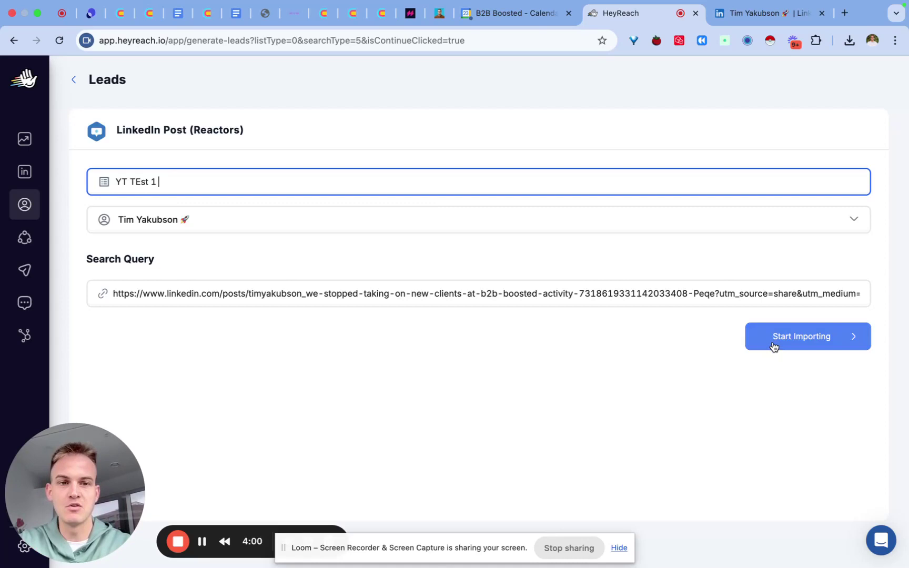
{"action": "left_click", "coordinate": [775, 346]}
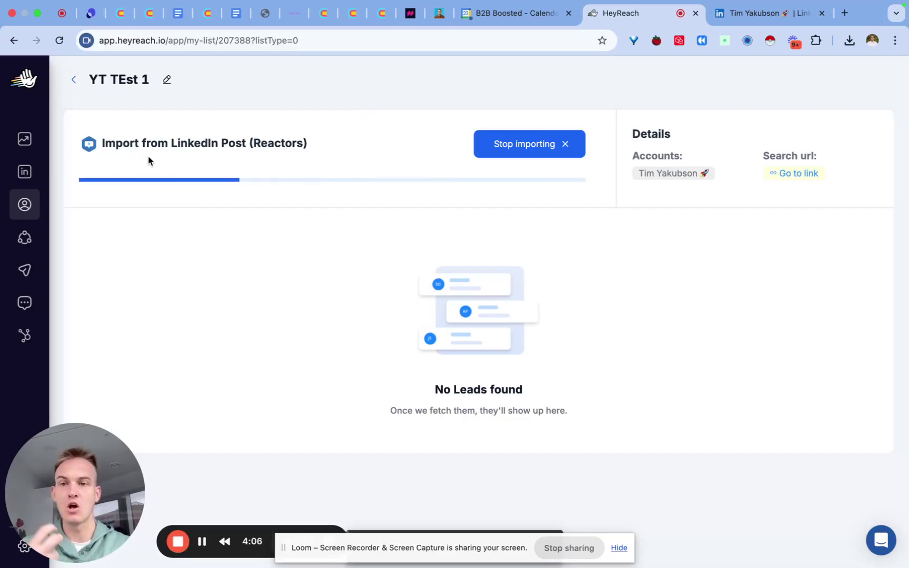
Go back and open the Sales Navigator (Leads) import form, focusing its Search URL field
{"action": "left_click", "coordinate": [73, 80]}
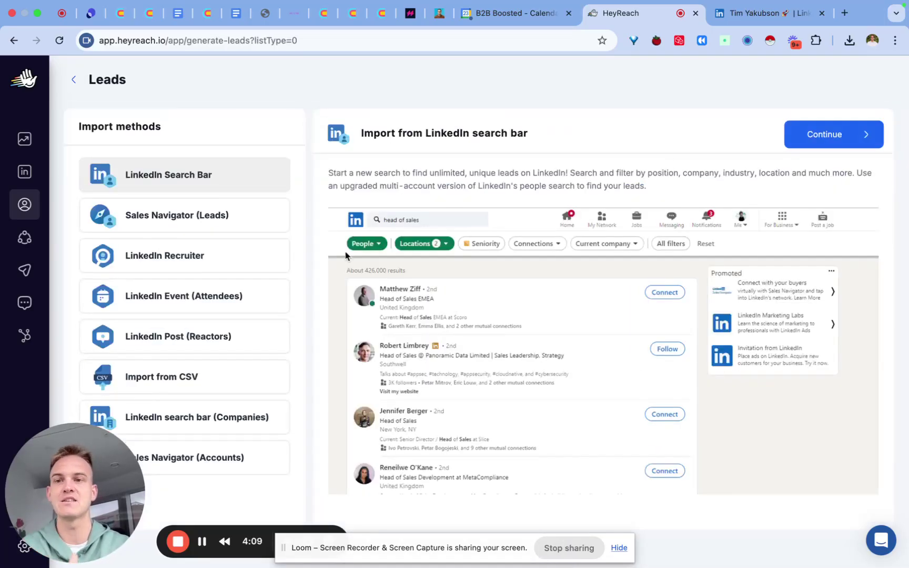
{"action": "left_click", "coordinate": [257, 231]}
{"action": "left_click", "coordinate": [818, 134]}
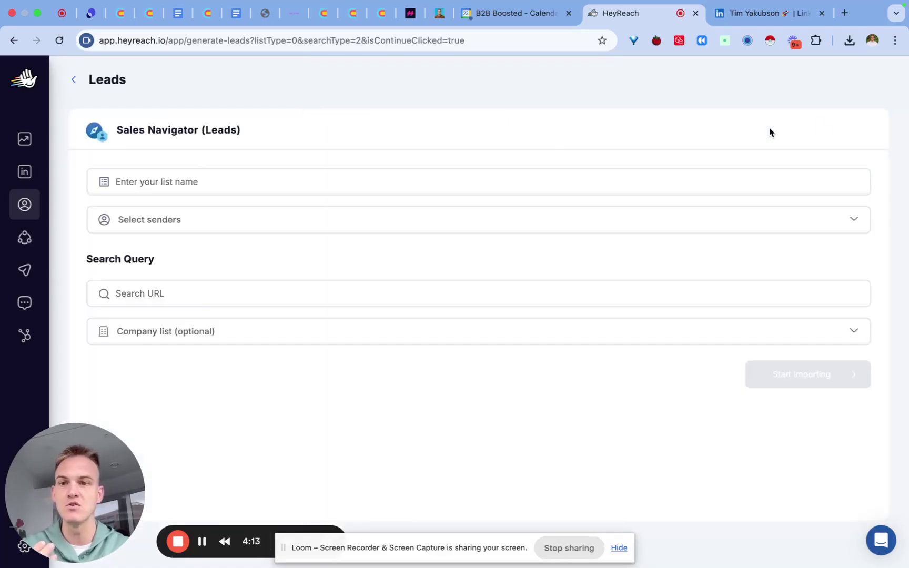
{"action": "left_click", "coordinate": [308, 295]}
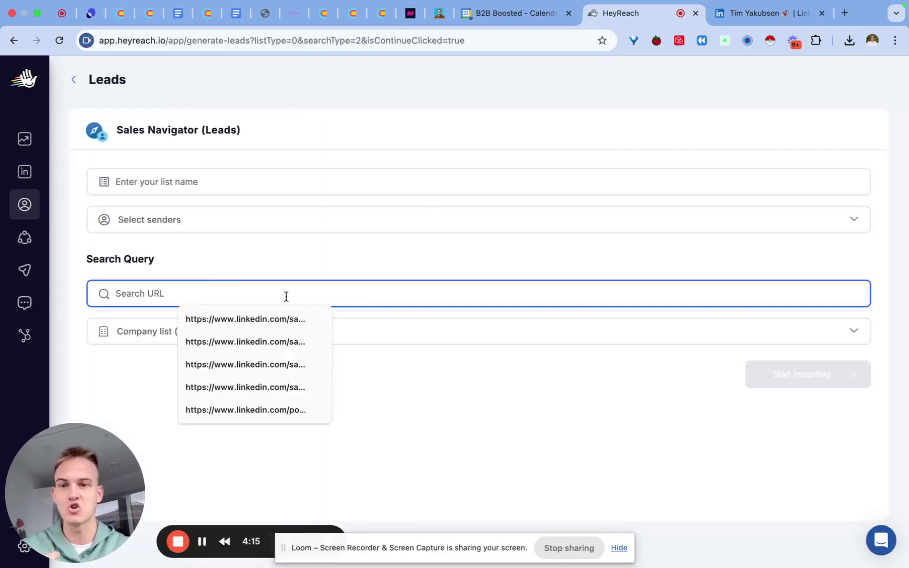
Open LinkedIn Sales Navigator from the profile tab's address bar
{"action": "left_click", "coordinate": [791, 15]}
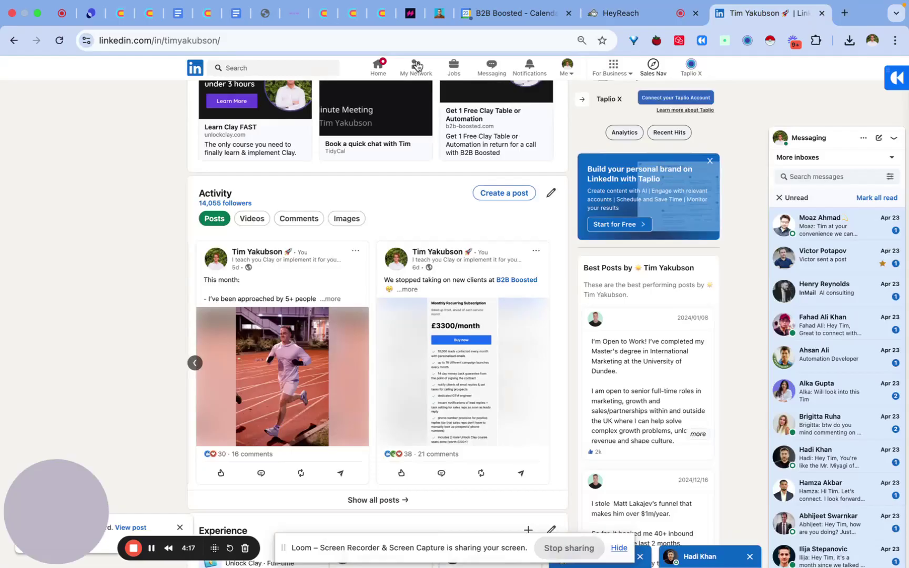
{"action": "left_click", "coordinate": [421, 45]}
{"action": "type", "text": "navigator"}
{"action": "key", "text": "Return"}
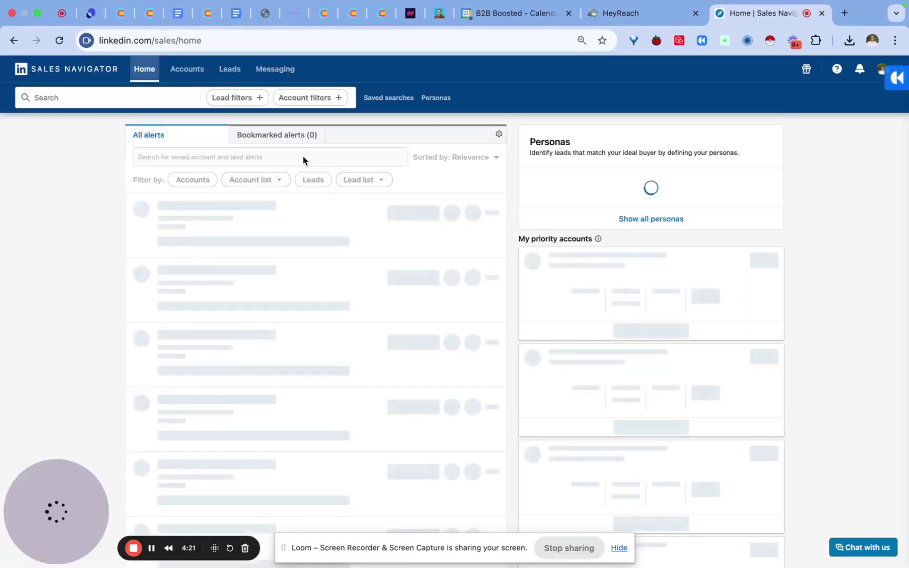
Filter the lead search by the TEst YT Video persona and copy its search URL
{"action": "left_click", "coordinate": [250, 101]}
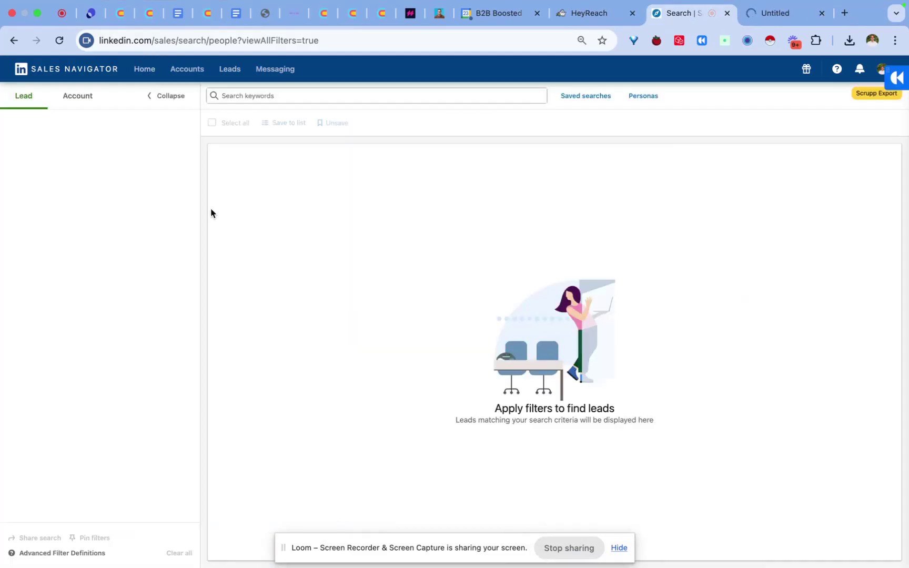
{"action": "scroll", "coordinate": [132, 260], "scroll_direction": "down", "scroll_amount": 3}
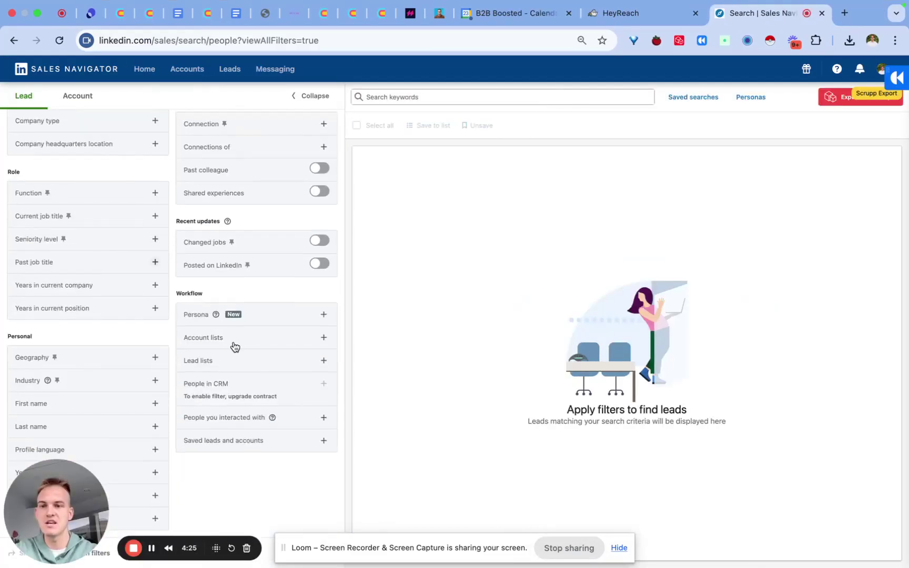
{"action": "left_click", "coordinate": [274, 315]}
{"action": "left_click", "coordinate": [269, 333]}
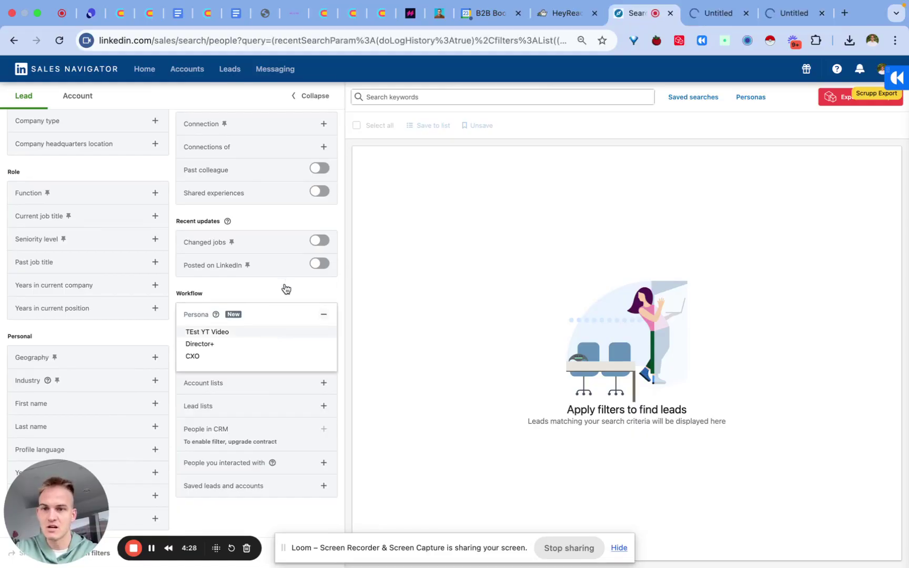
{"action": "left_click", "coordinate": [287, 251]}
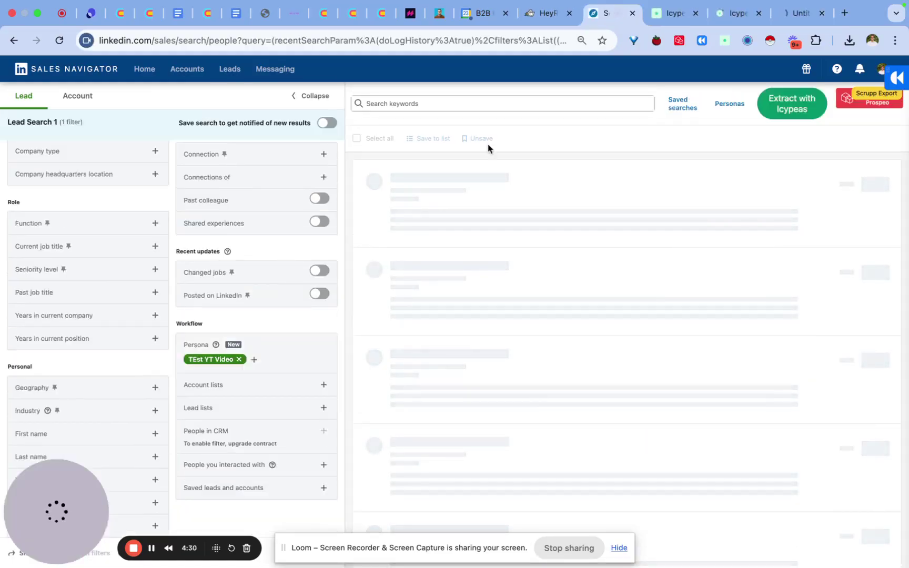
{"action": "left_click", "coordinate": [491, 43]}
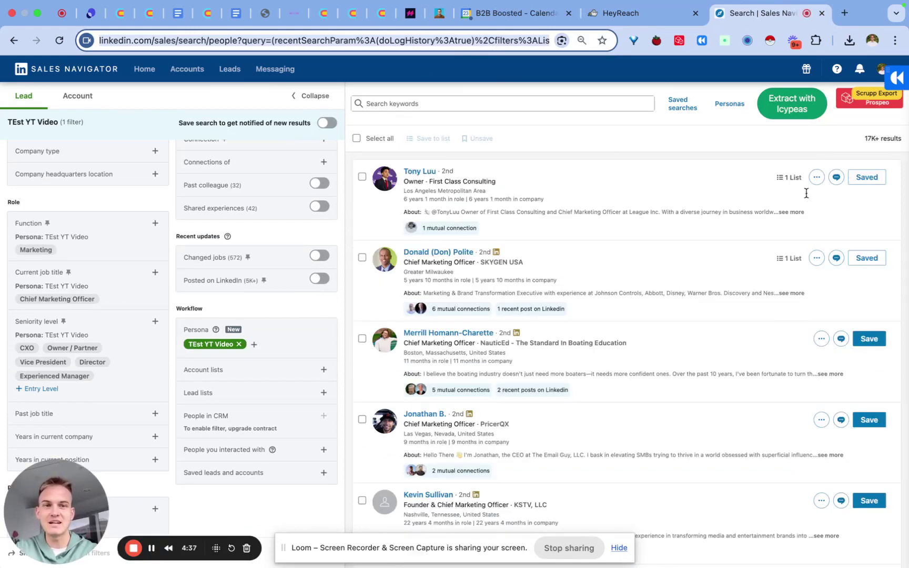
{"action": "left_click_drag", "start_coordinate": [888, 139], "coordinate": [865, 138]}
{"action": "left_click", "coordinate": [613, 16]}
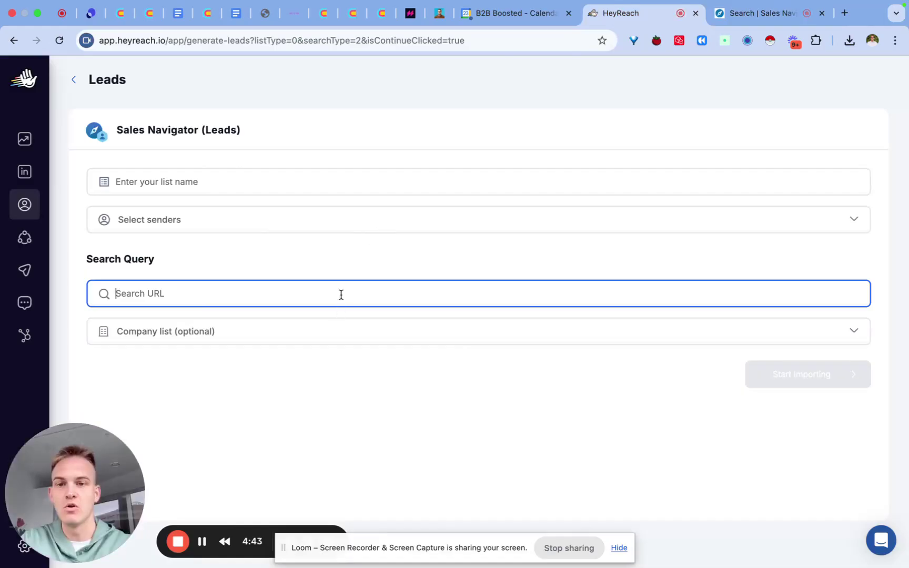
Leave the Sales Navigator import and return to the lead lists, where YT TEst 1 holds 38 leads
{"action": "key", "text": "super+v"}
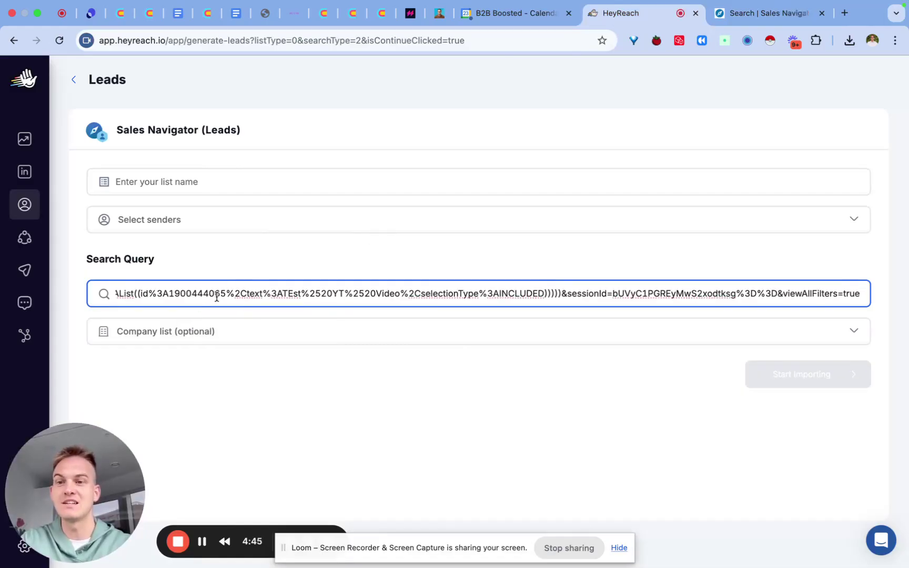
{"action": "left_click", "coordinate": [73, 81]}
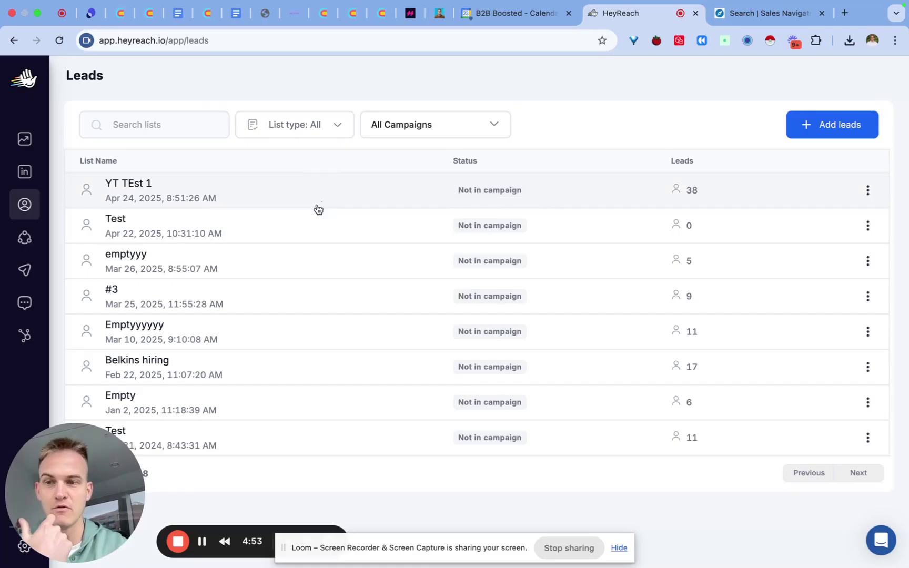
Create a new campaign named 'TEST YT'
{"action": "left_click", "coordinate": [29, 271]}
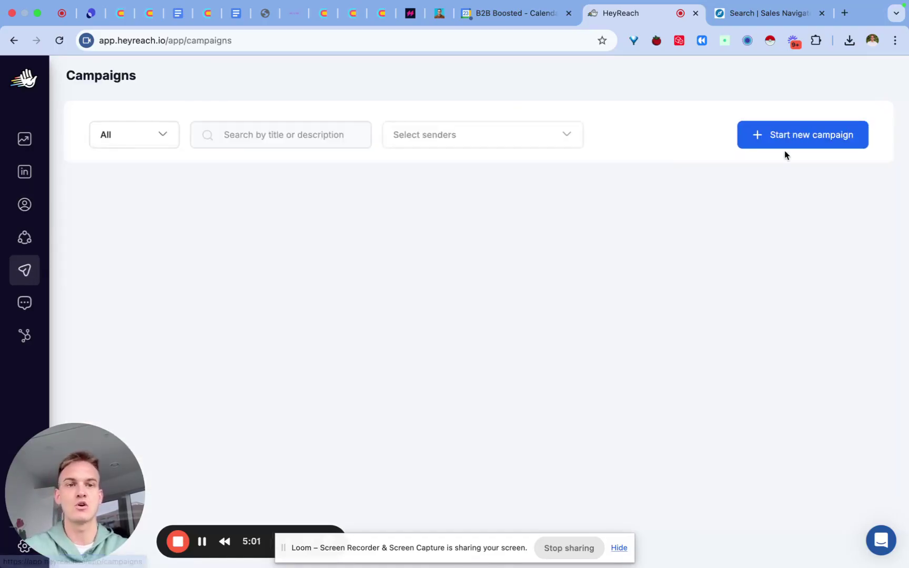
{"action": "left_click", "coordinate": [809, 135]}
{"action": "type", "text": "T"}
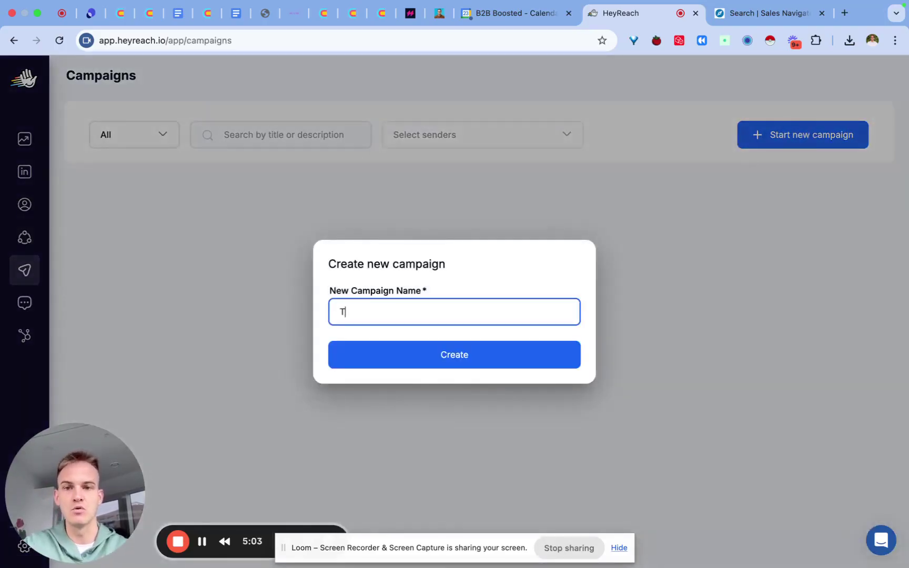
{"action": "type", "text": "EST YT"}
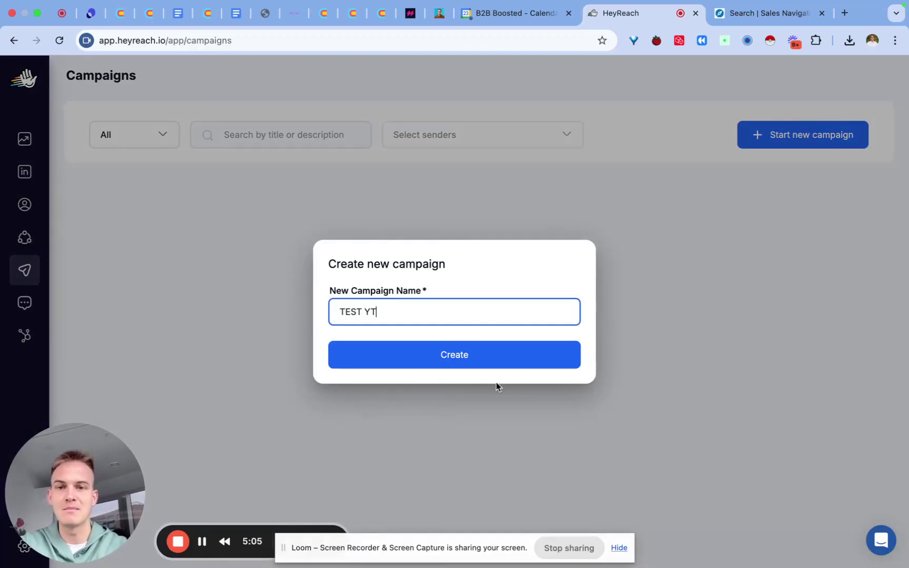
{"action": "left_click", "coordinate": [501, 365]}
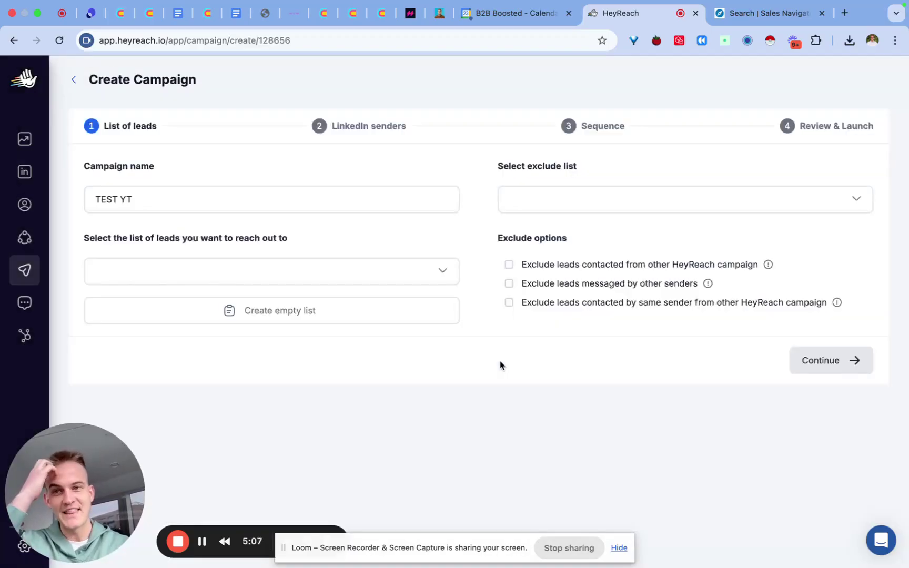
Target the YT TEst 1 list (38 leads) and exclude the emptyyy list (5 leads)
{"action": "left_click", "coordinate": [243, 273]}
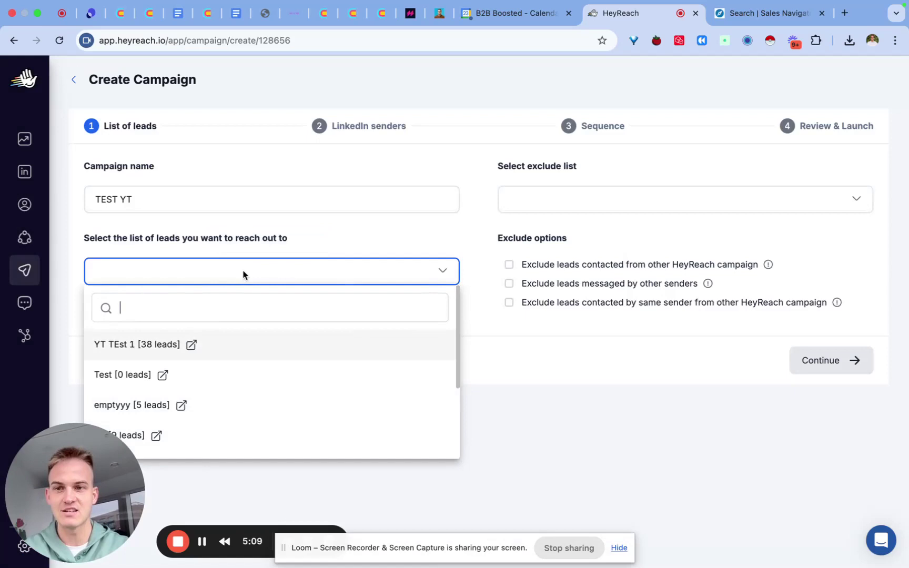
{"action": "left_click", "coordinate": [124, 349]}
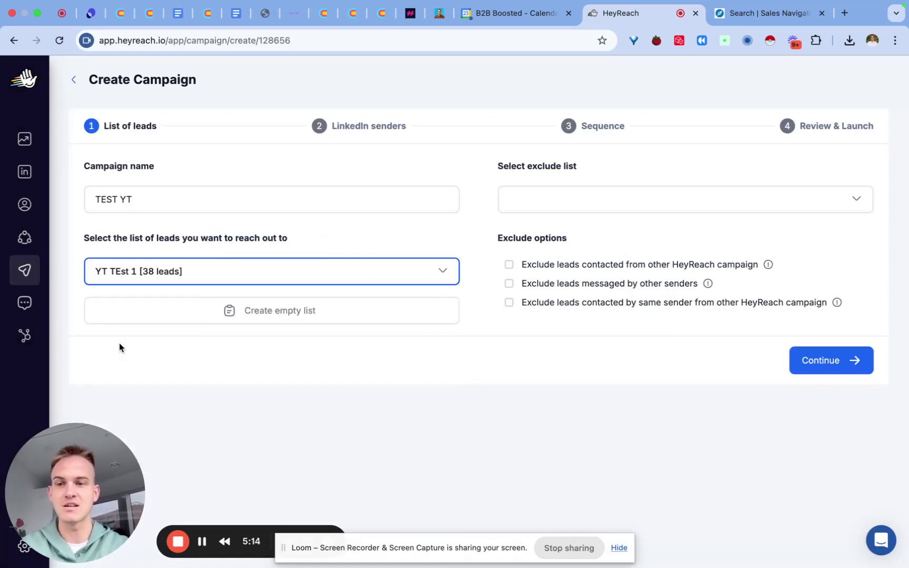
{"action": "left_click", "coordinate": [631, 206]}
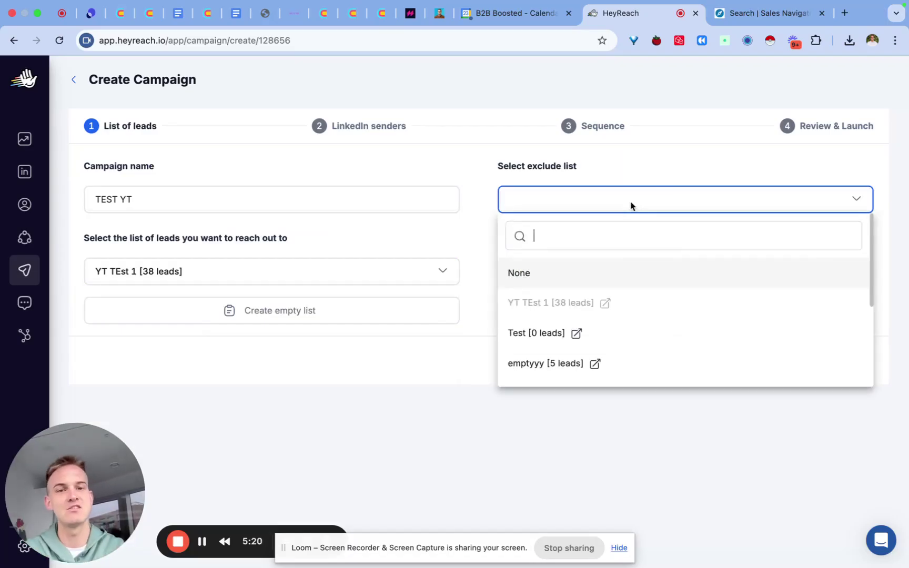
{"action": "left_click", "coordinate": [640, 369]}
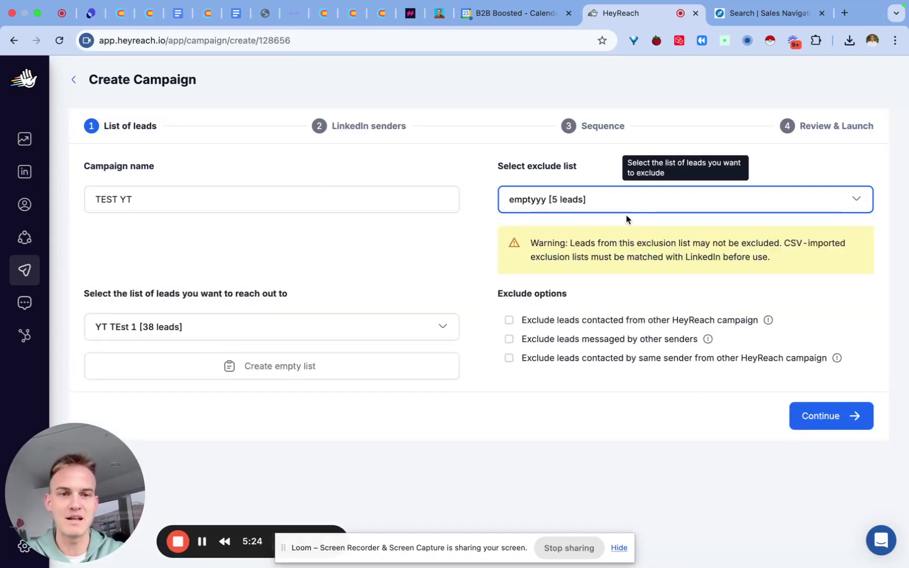
Turn on all three exclude options for leads contacted in other campaigns or by other senders
{"action": "left_click", "coordinate": [510, 322]}
{"action": "left_click", "coordinate": [509, 339]}
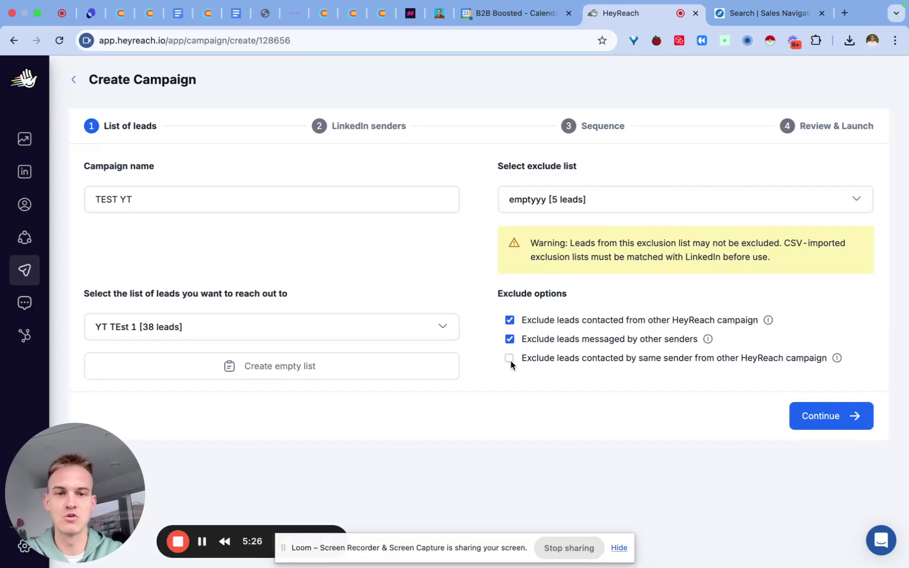
{"action": "left_click", "coordinate": [509, 358]}
{"action": "left_click_drag", "start_coordinate": [593, 320], "coordinate": [676, 321]}
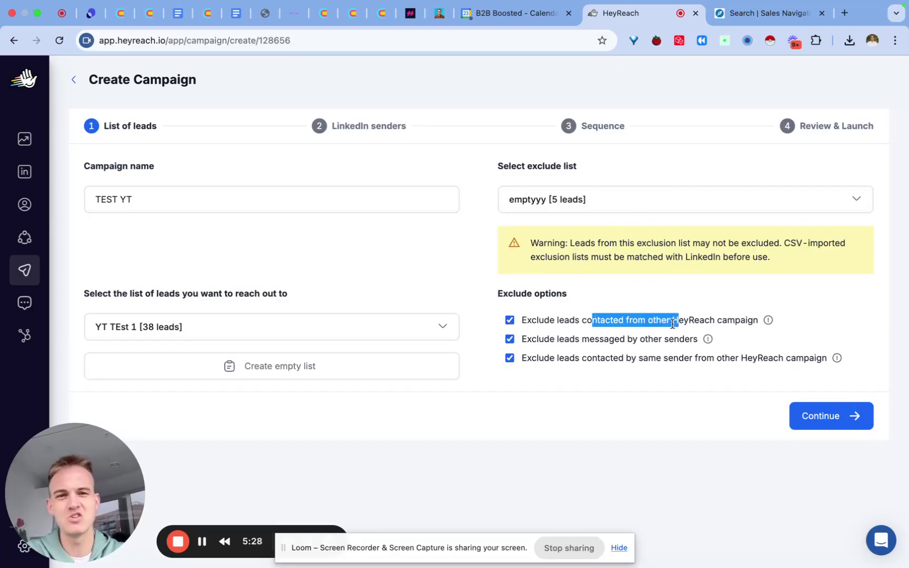
{"action": "left_click_drag", "start_coordinate": [620, 340], "coordinate": [697, 339]}
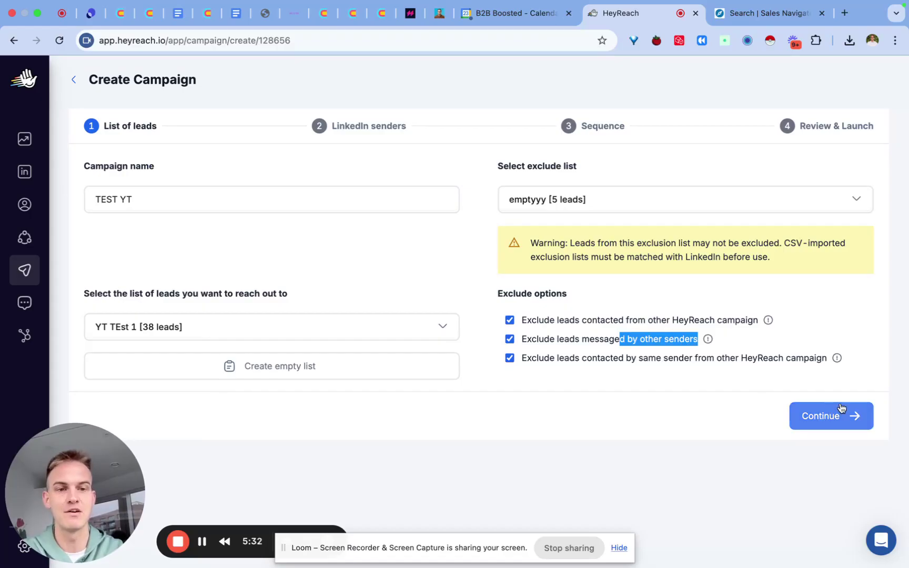
Select the single connected LinkedIn account as sender and move on to the Sequence step
{"action": "left_click", "coordinate": [822, 420]}
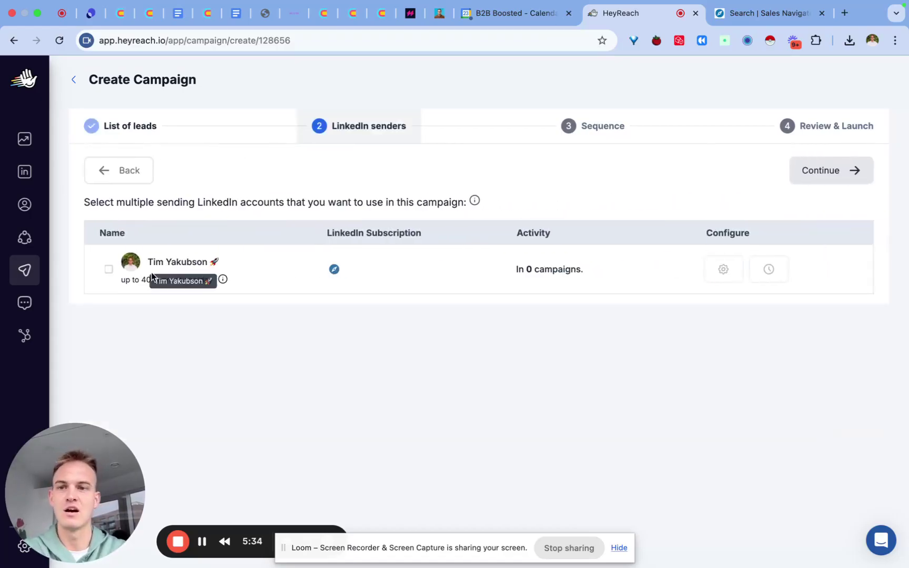
{"action": "left_click", "coordinate": [109, 271]}
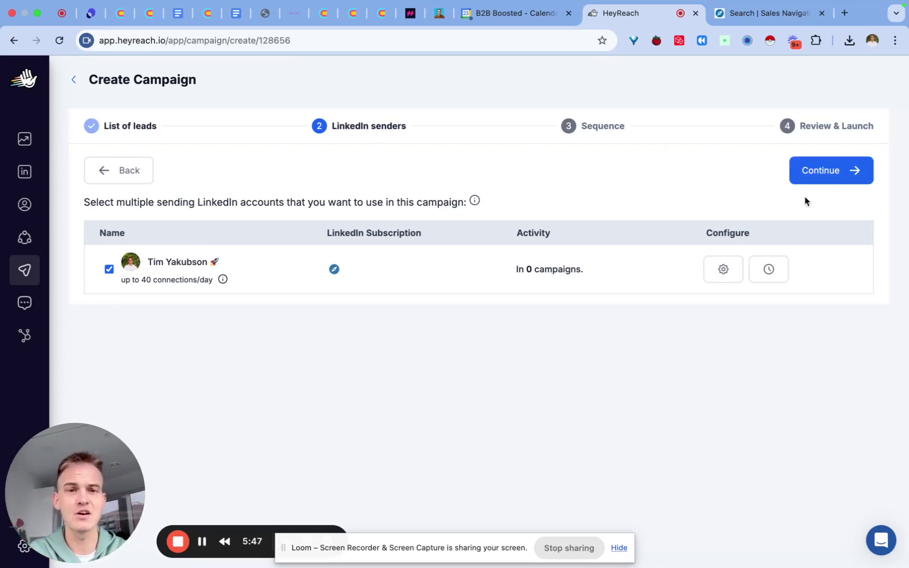
{"action": "left_click", "coordinate": [826, 179]}
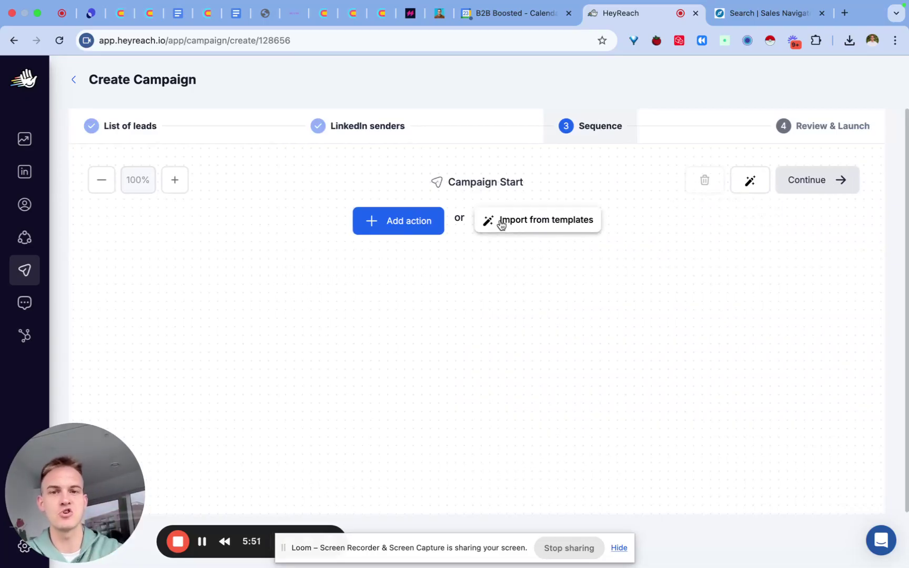
{"action": "left_click", "coordinate": [521, 221]}
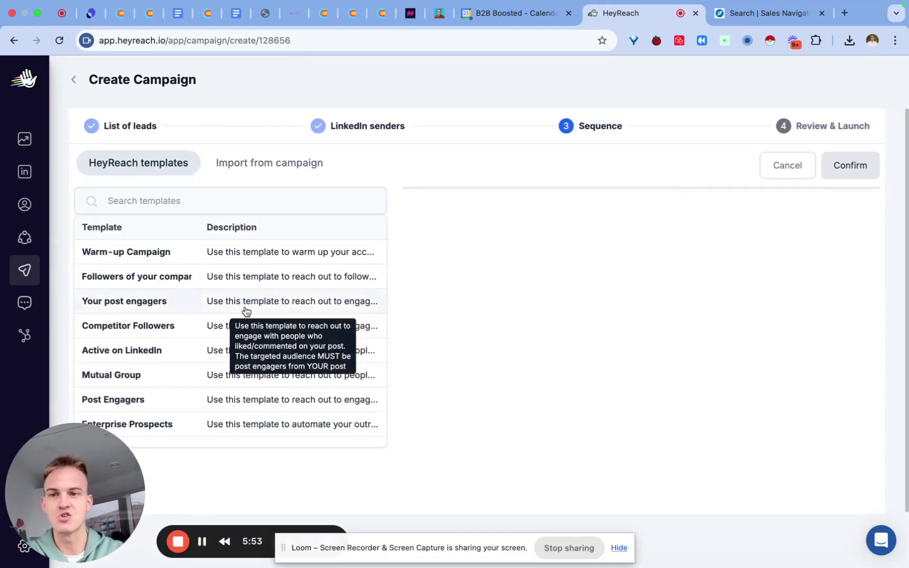
{"action": "scroll", "coordinate": [141, 337], "scroll_direction": "down", "scroll_amount": 2}
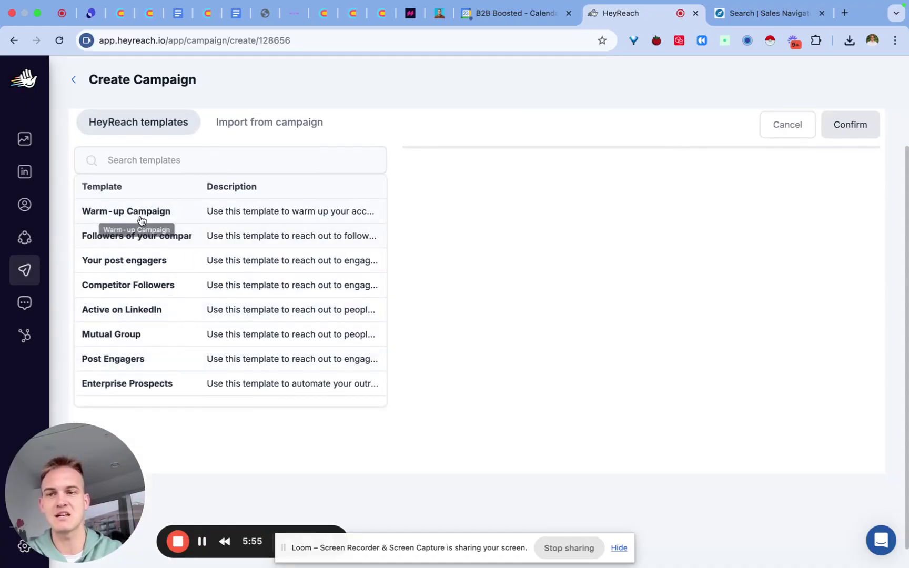
{"action": "scroll", "coordinate": [140, 274], "scroll_direction": "up", "scroll_amount": 2}
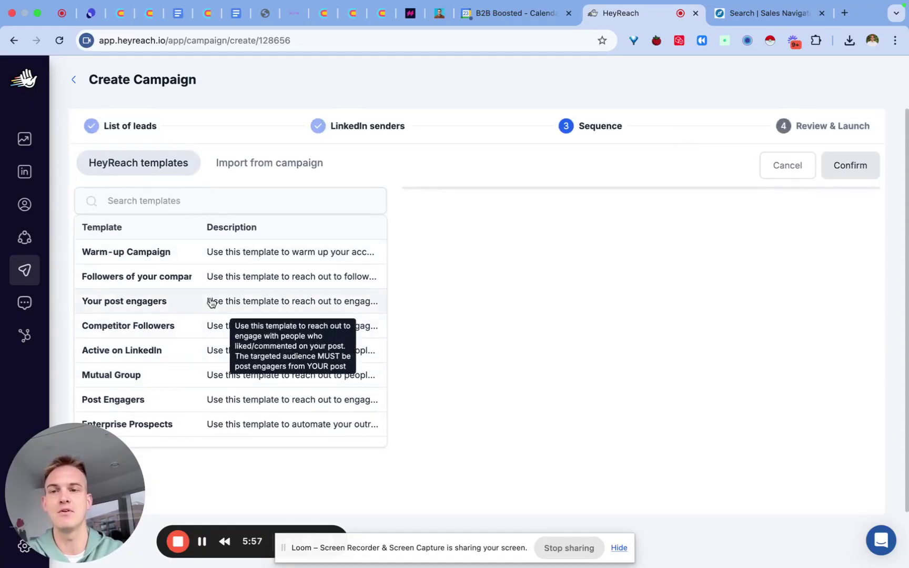
{"action": "left_click", "coordinate": [788, 166]}
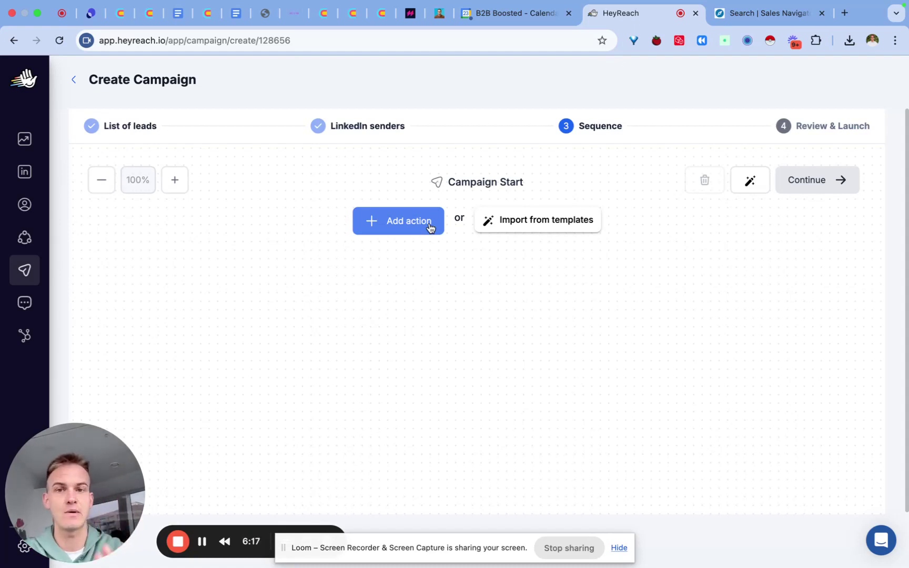
Add View Profile as the first action and change its following wait from 1 to 2 days
{"action": "left_click", "coordinate": [402, 222]}
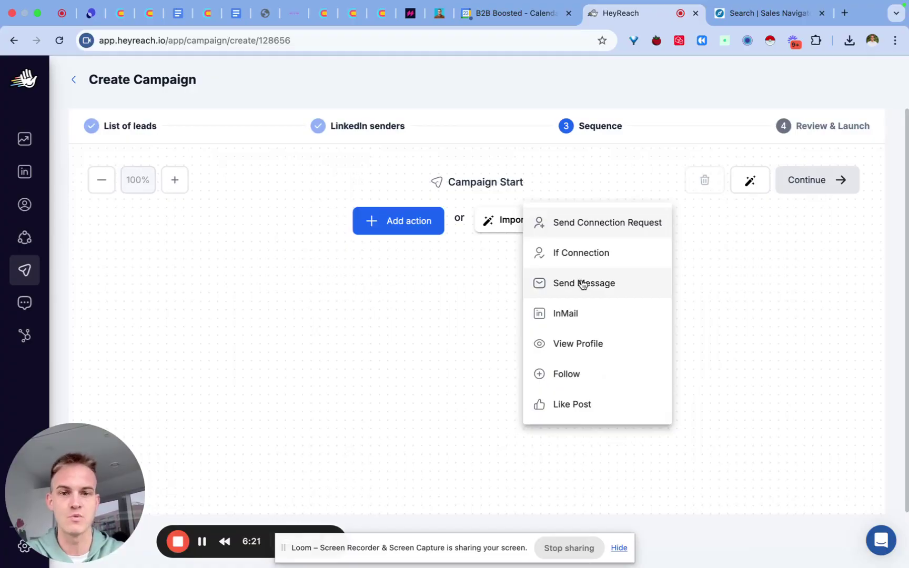
{"action": "left_click", "coordinate": [604, 352]}
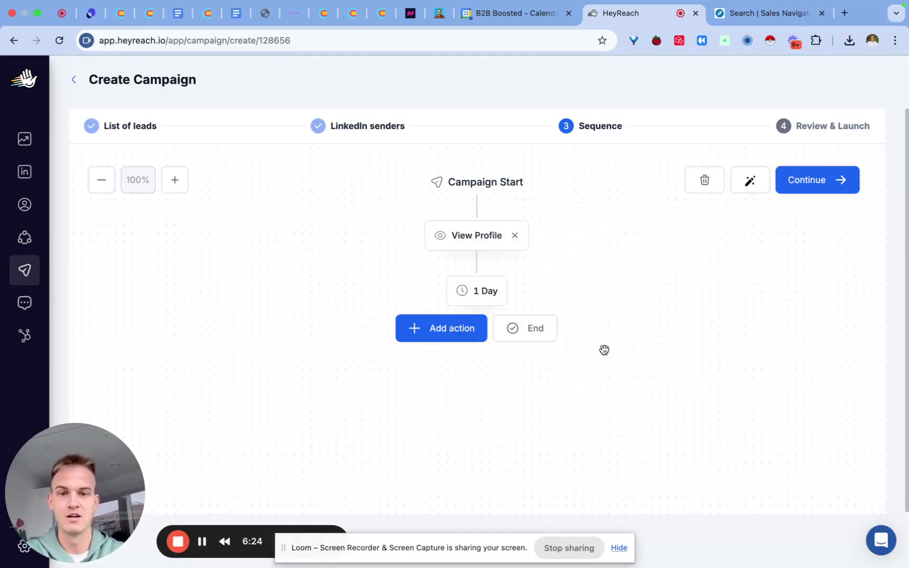
{"action": "left_click", "coordinate": [486, 301]}
{"action": "left_click_drag", "start_coordinate": [406, 303], "coordinate": [371, 303]}
{"action": "type", "text": "2"}
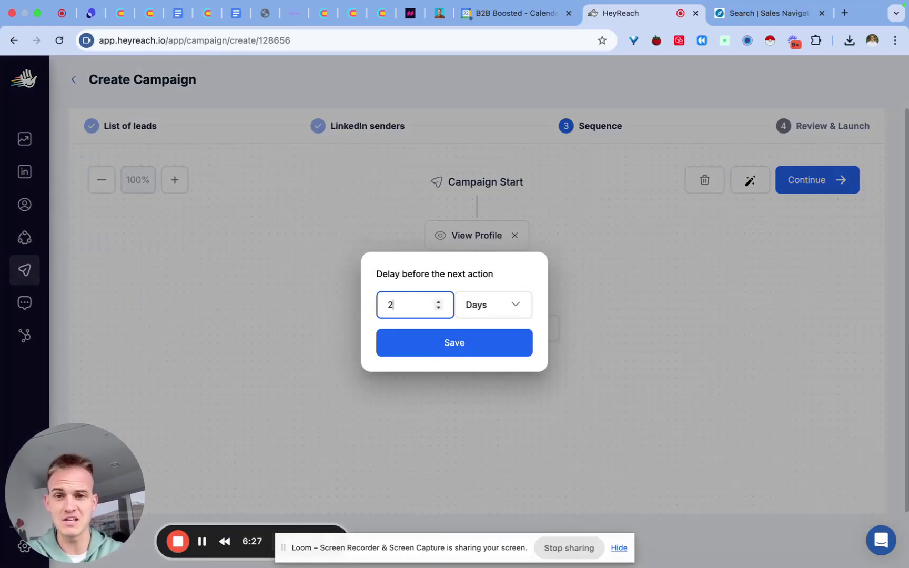
{"action": "left_click", "coordinate": [402, 341]}
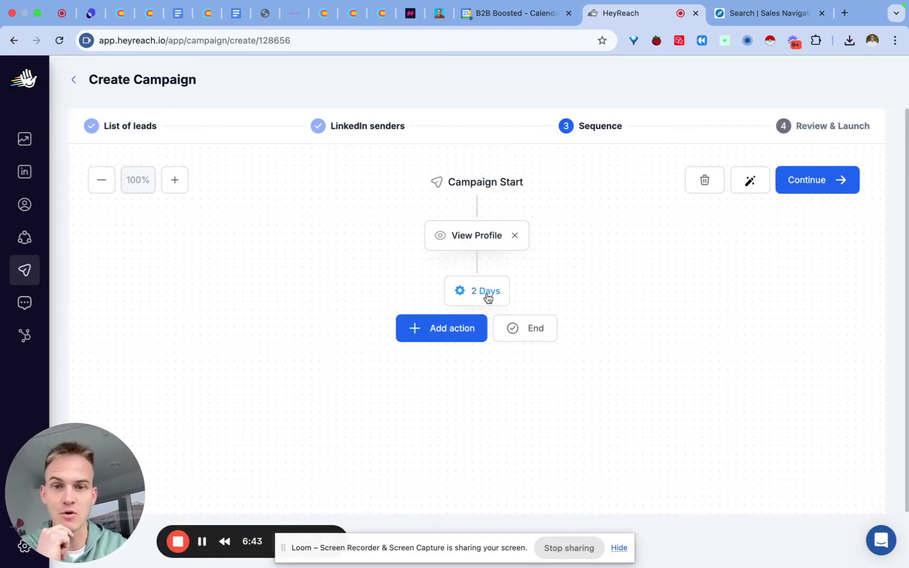
{"action": "left_click", "coordinate": [464, 330]}
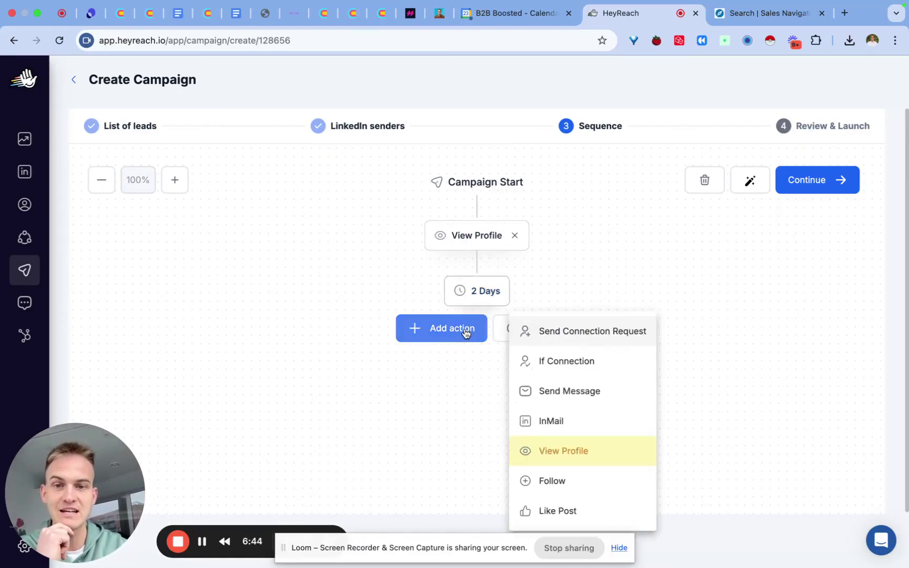
Add a Send Connection Request after the 2-day wait and save it without a personal note
{"action": "left_click", "coordinate": [579, 337]}
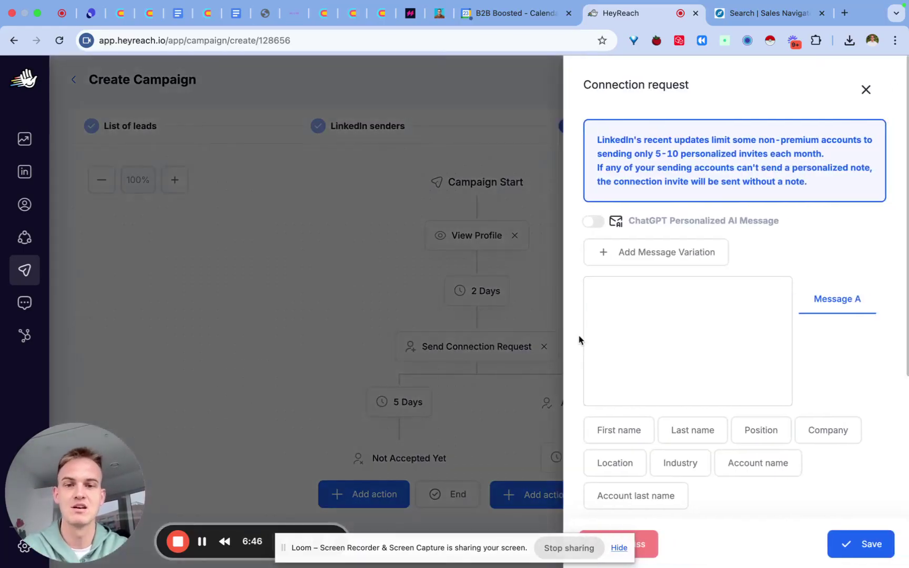
{"action": "left_click", "coordinate": [627, 321]}
{"action": "type", "text": "Hey"}
{"action": "key", "text": "BackSpace"}
{"action": "key", "text": "BackSpace"}
{"action": "key", "text": "BackSpace"}
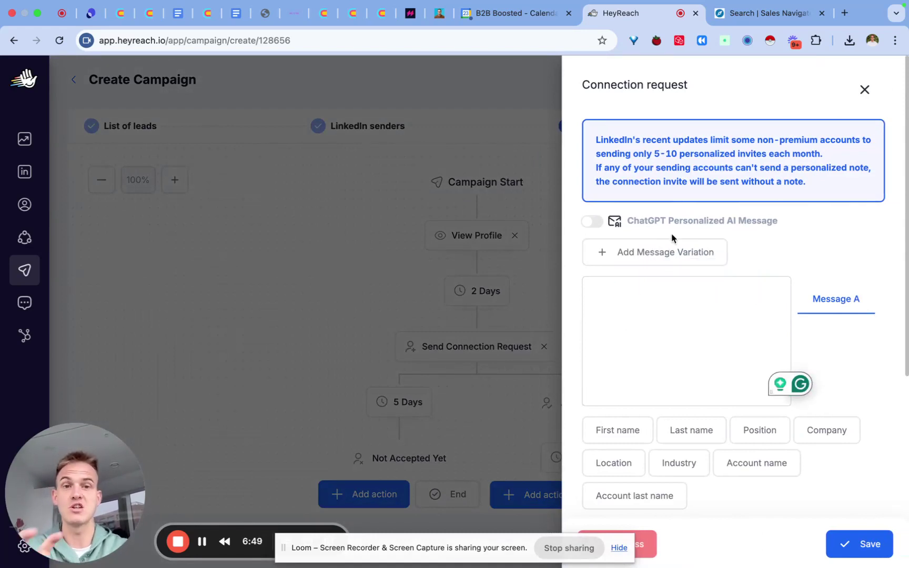
{"action": "mouse_move", "coordinate": [662, 223]}
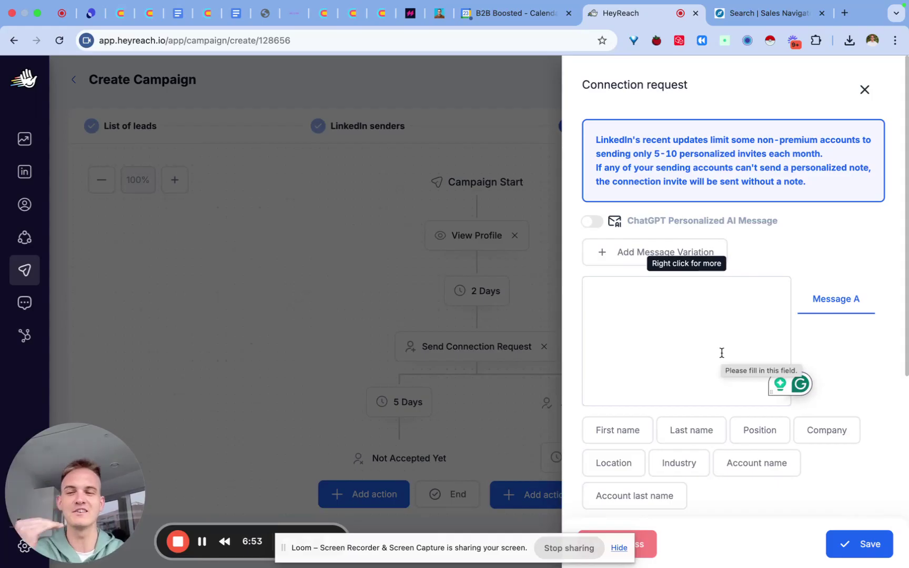
{"action": "left_click", "coordinate": [874, 550]}
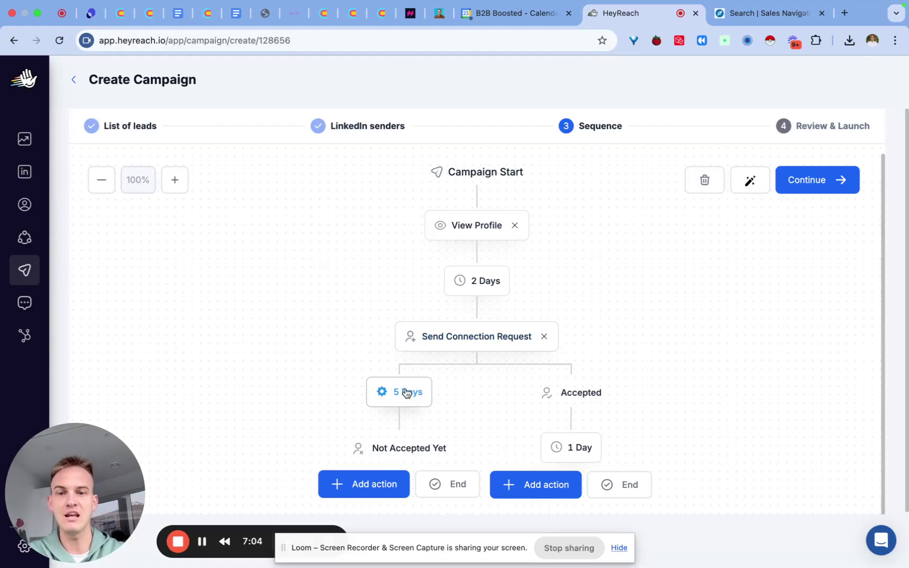
Add a Like Post action to the Not Accepted Yet branch and change its wait to 2 days
{"action": "left_click", "coordinate": [382, 485]}
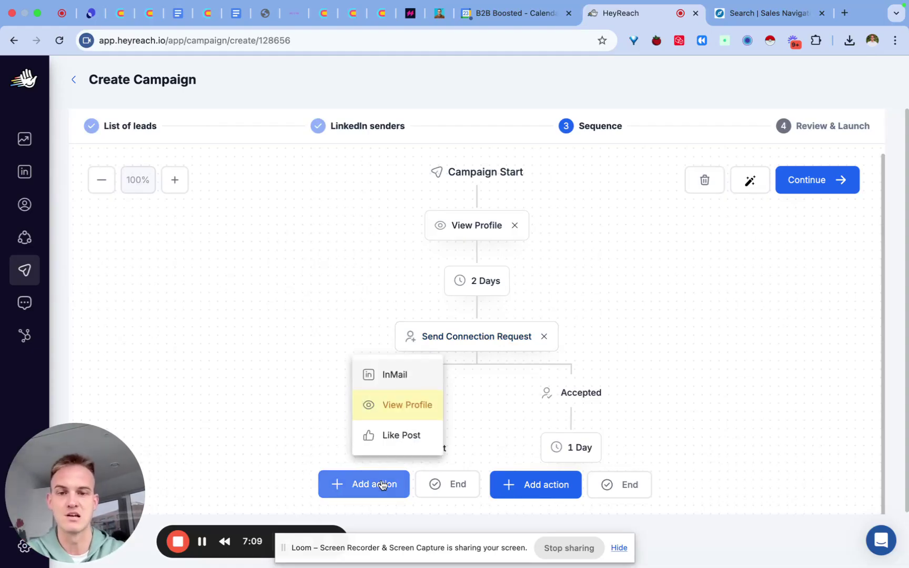
{"action": "left_click", "coordinate": [386, 439]}
{"action": "scroll", "coordinate": [390, 410], "scroll_direction": "down", "scroll_amount": 2}
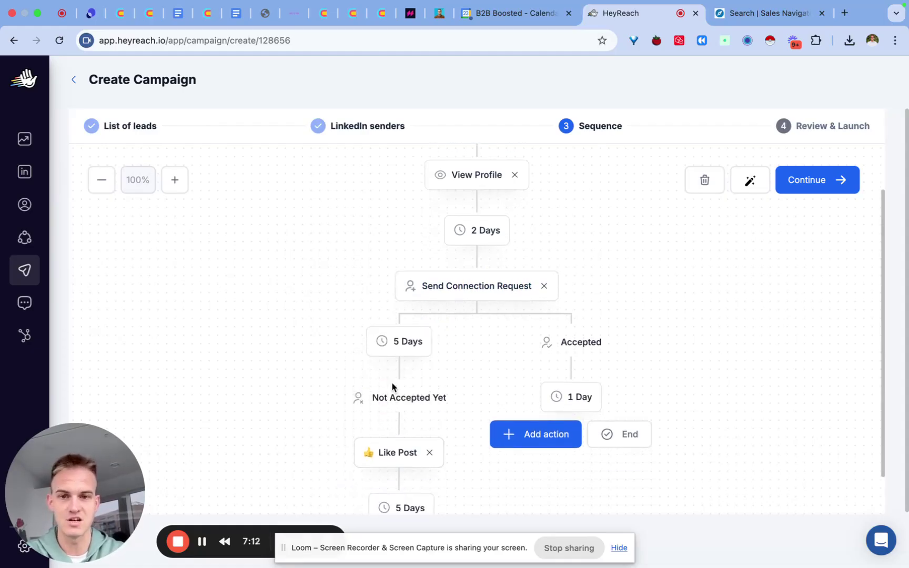
{"action": "left_click", "coordinate": [399, 347]}
{"action": "type", "text": "2"}
{"action": "left_click", "coordinate": [387, 339]}
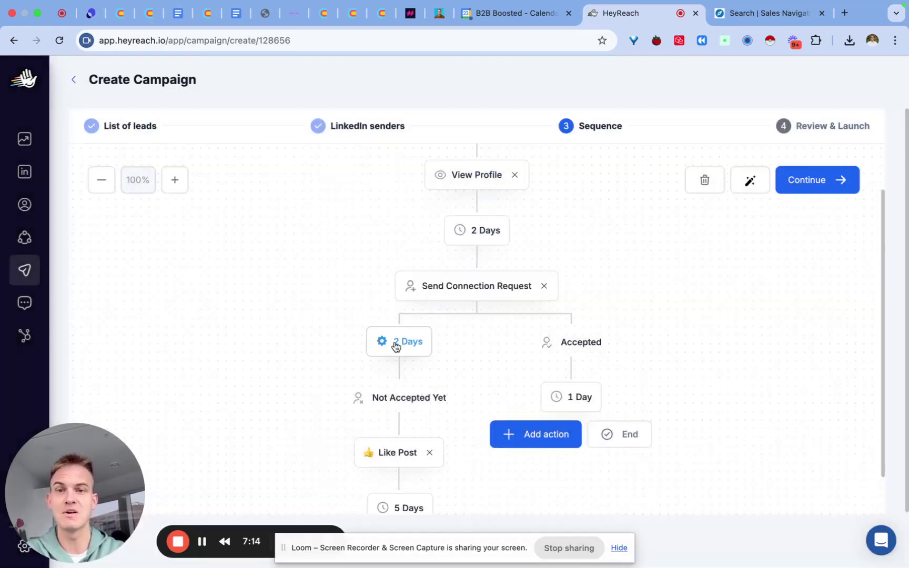
{"action": "scroll", "coordinate": [320, 367], "scroll_direction": "down", "scroll_amount": 2}
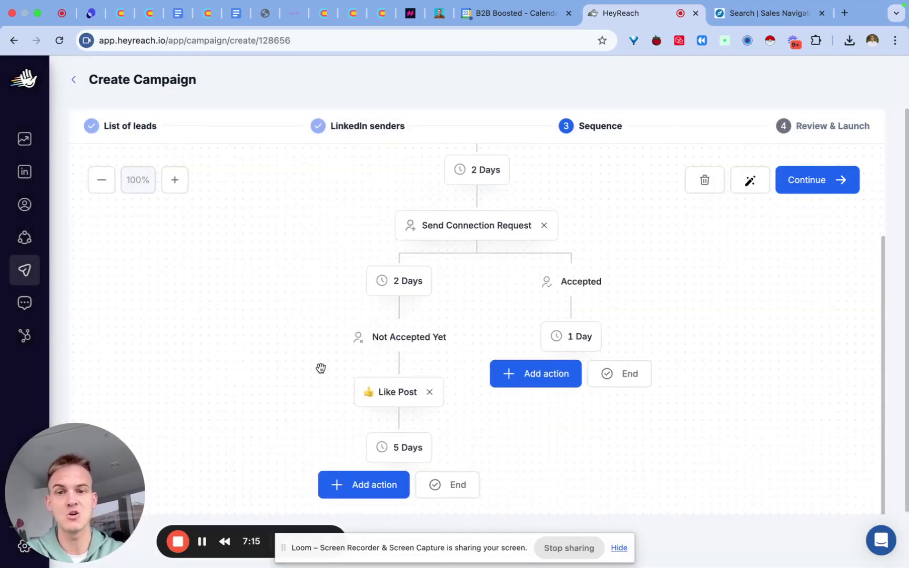
Add an InMail step, delete it again, and end the branch after the 5-day wait
{"action": "left_click", "coordinate": [387, 485]}
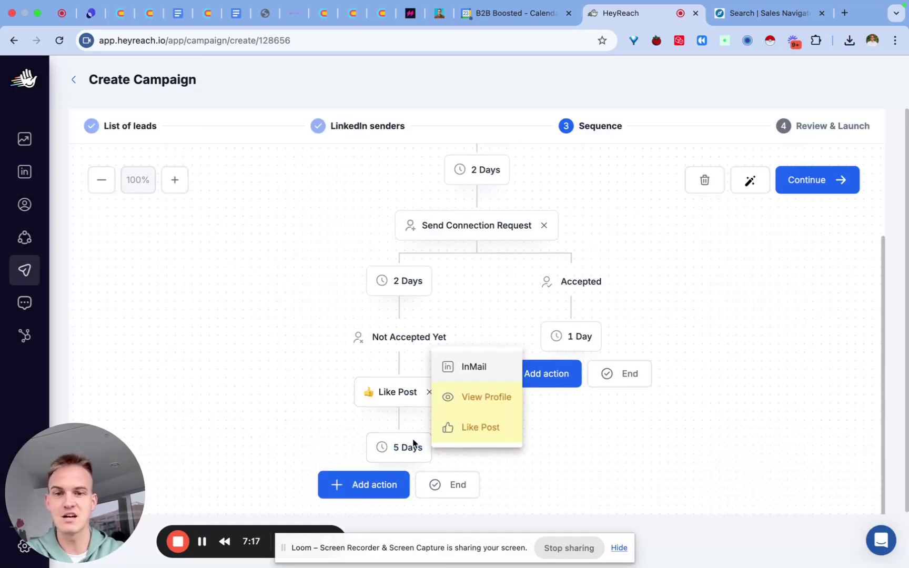
{"action": "left_click", "coordinate": [475, 368]}
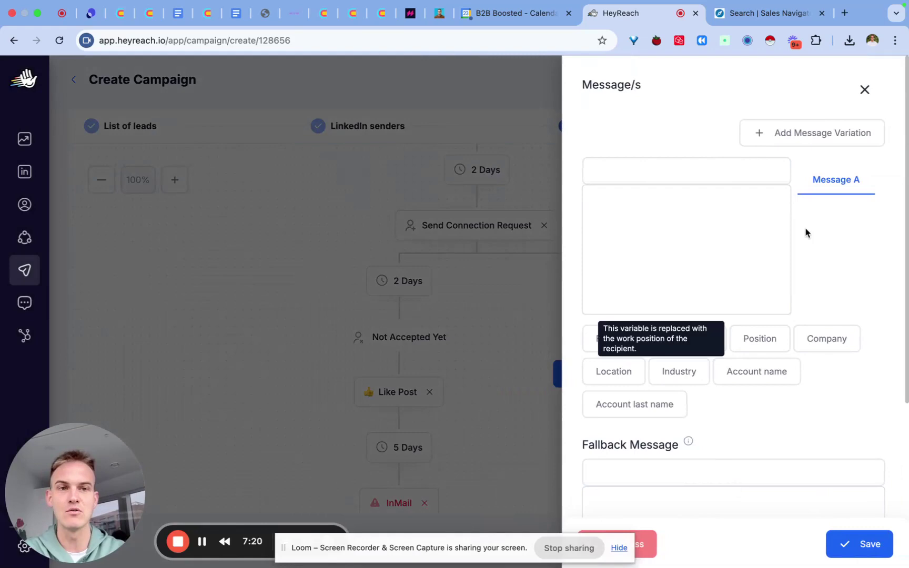
{"action": "left_click", "coordinate": [865, 90]}
{"action": "scroll", "coordinate": [528, 287], "scroll_direction": "down", "scroll_amount": 3}
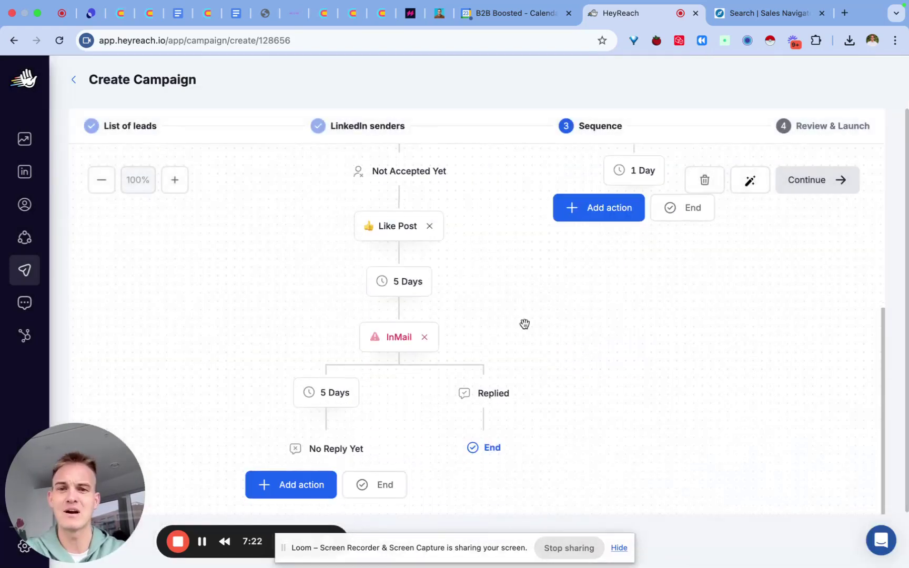
{"action": "left_click", "coordinate": [427, 346]}
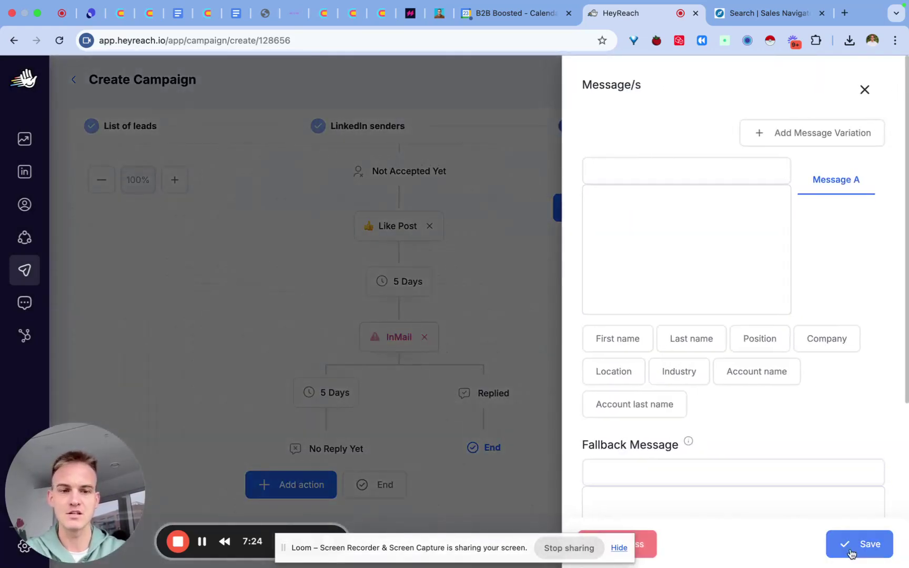
{"action": "left_click", "coordinate": [855, 546]}
{"action": "left_click", "coordinate": [424, 338]}
{"action": "left_click", "coordinate": [482, 363]}
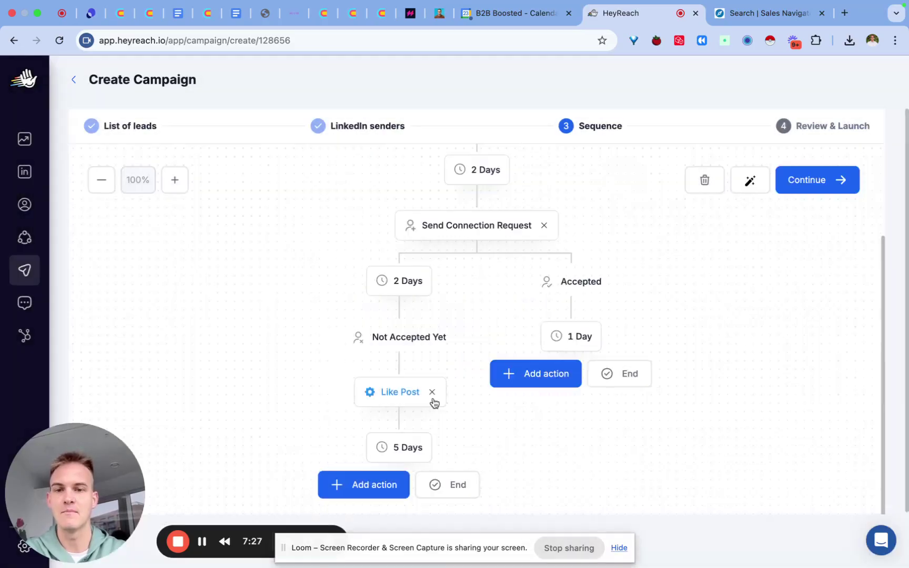
{"action": "left_click", "coordinate": [451, 485]}
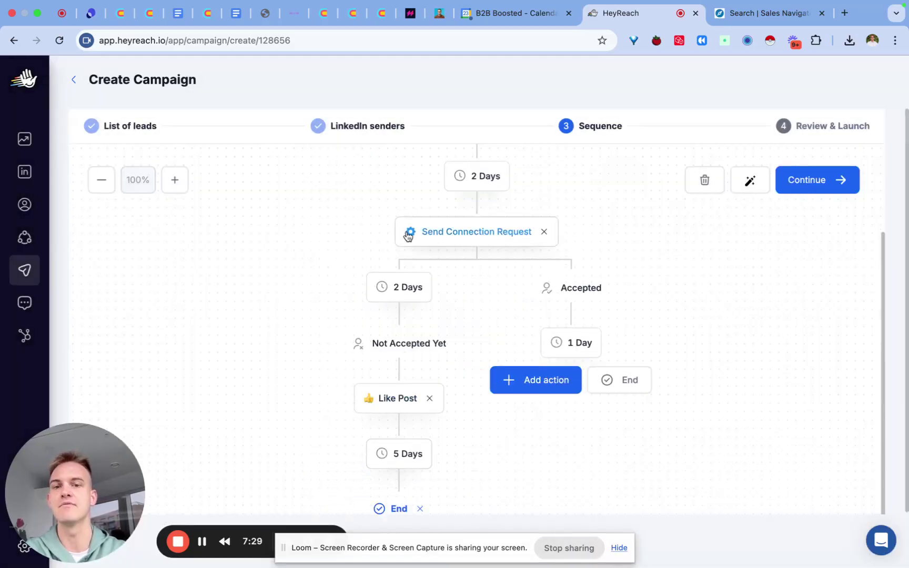
{"action": "scroll", "coordinate": [419, 417], "scroll_direction": "down", "scroll_amount": 2}
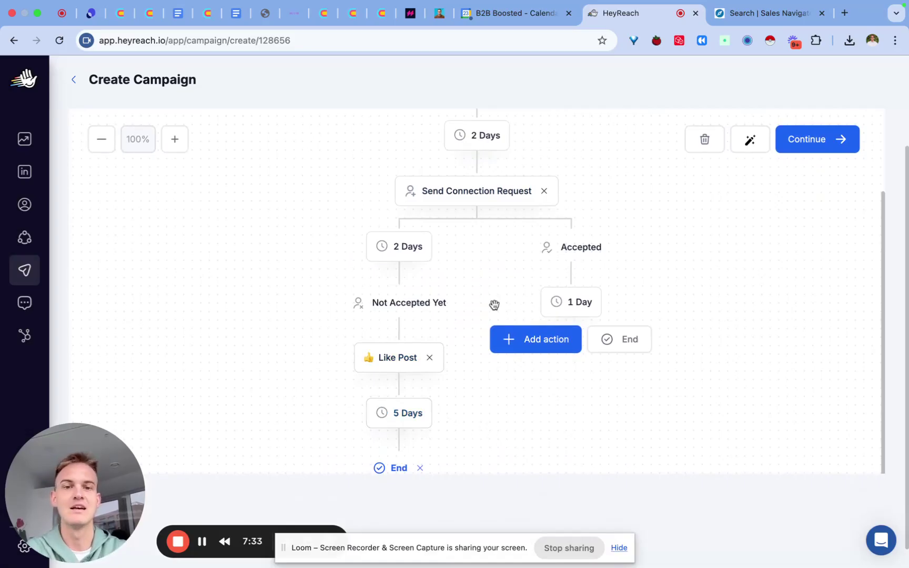
Change the Accepted branch's wait from 1 to 3 days and add a Send Message step after it
{"action": "left_click", "coordinate": [578, 308]}
{"action": "left_click_drag", "start_coordinate": [414, 303], "coordinate": [363, 307]}
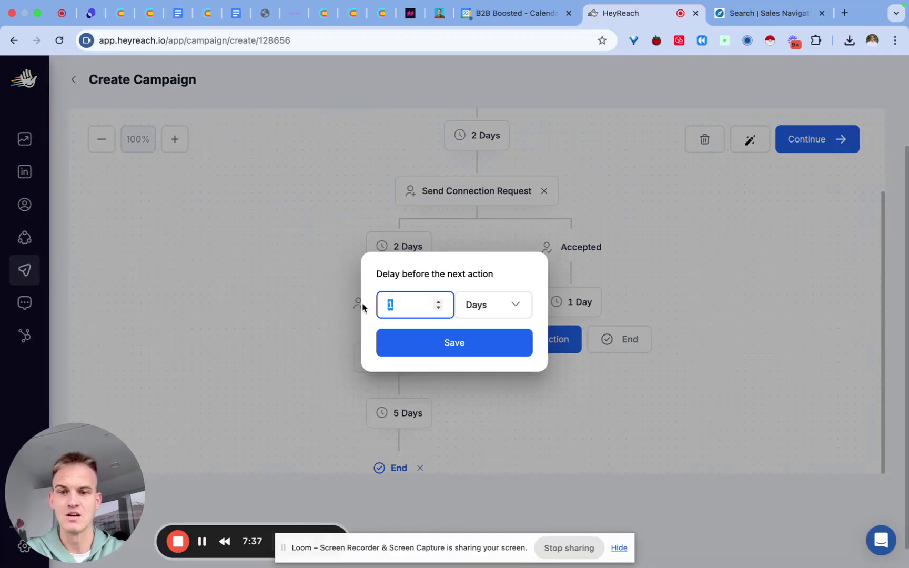
{"action": "type", "text": "3"}
{"action": "left_click", "coordinate": [421, 339]}
{"action": "left_click", "coordinate": [546, 344]}
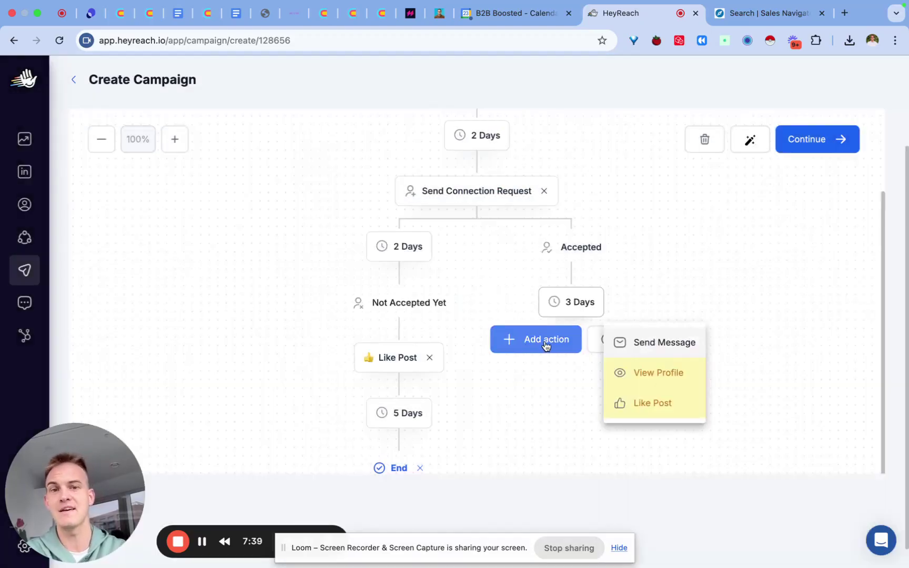
{"action": "left_click", "coordinate": [655, 345]}
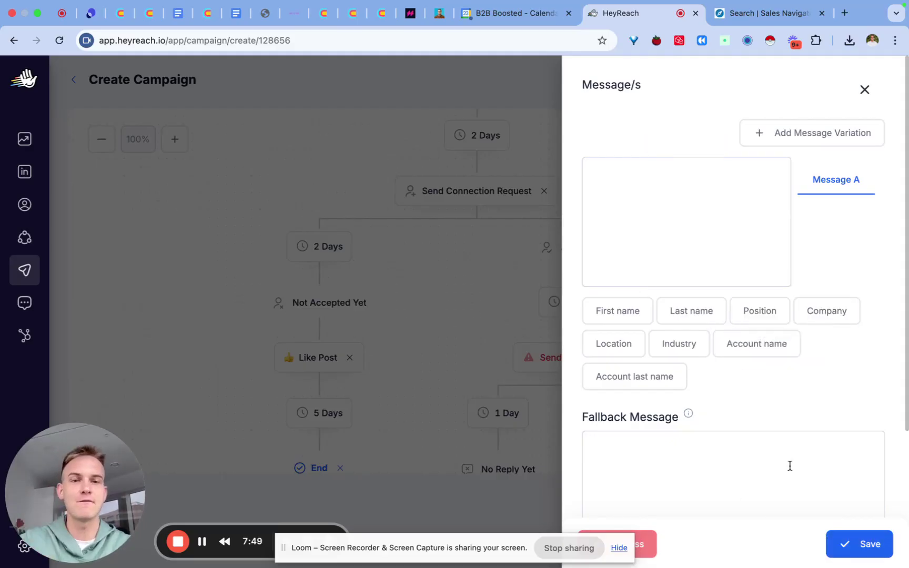
Type placeholder text 'message 1' and copy it into the fallback message box
{"action": "left_click", "coordinate": [660, 207]}
{"action": "type", "text": "messag"}
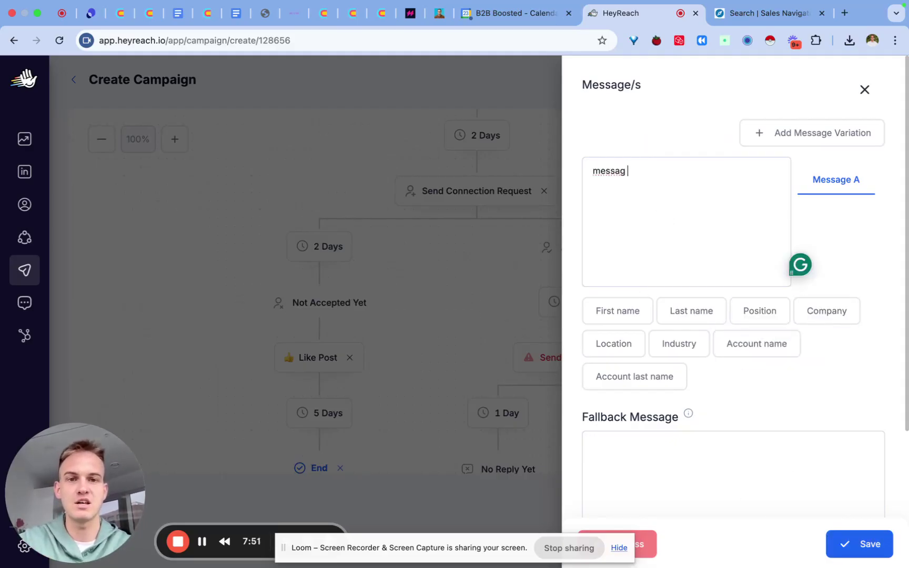
{"action": "type", "text": "e "}
{"action": "type", "text": "1"}
{"action": "key", "text": "super+a"}
{"action": "key", "text": "super+c"}
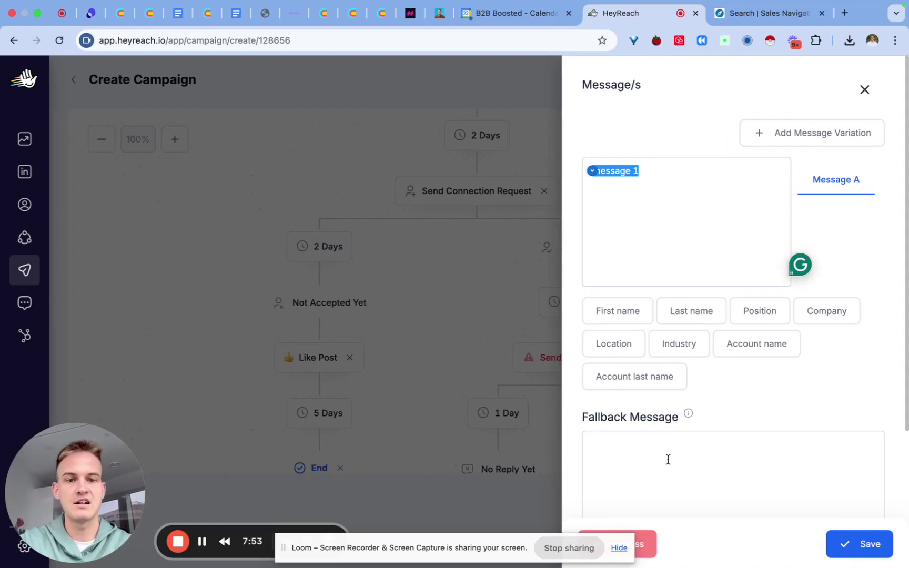
{"action": "left_click", "coordinate": [668, 463]}
{"action": "key", "text": "super+v"}
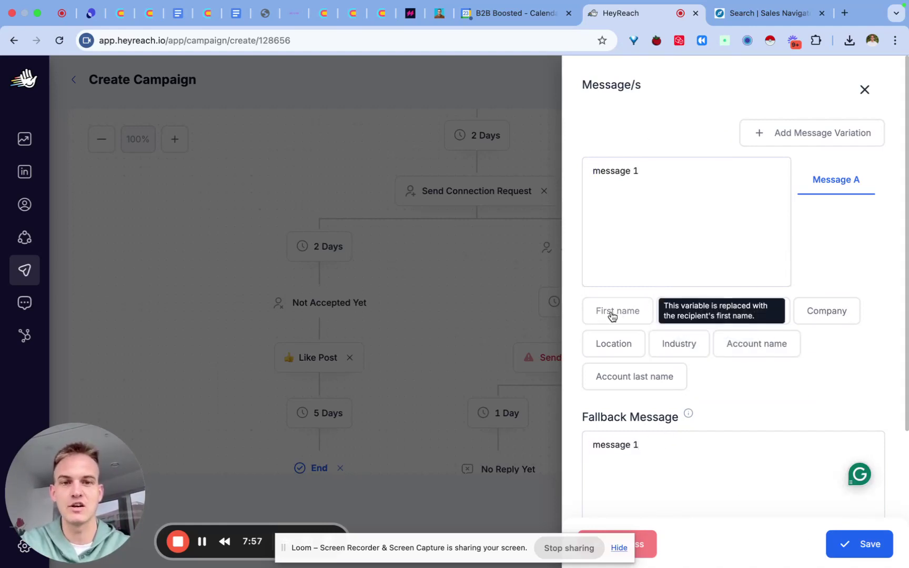
Replace the main message with 'Hi {FIRST_NAME} - saw you reacted to my post about not taking on new clients.'
{"action": "left_click", "coordinate": [651, 170]}
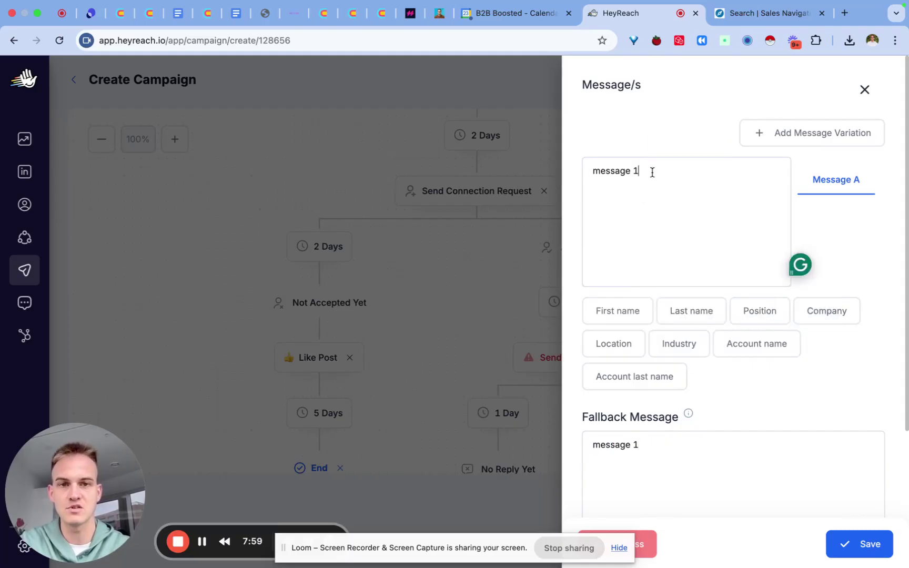
{"action": "key", "text": "super+a"}
{"action": "key", "text": "BackSpace"}
{"action": "type", "text": "Hi"}
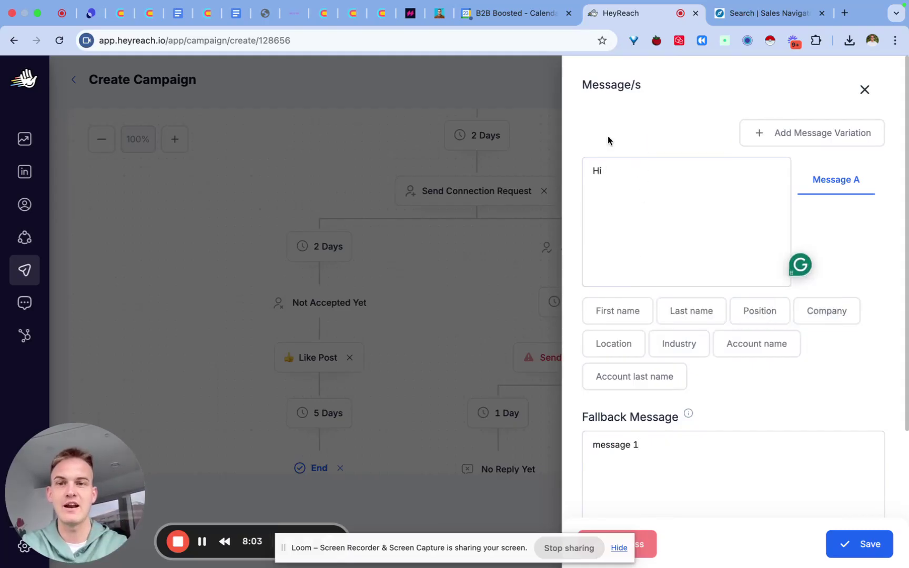
{"action": "left_click", "coordinate": [630, 316]}
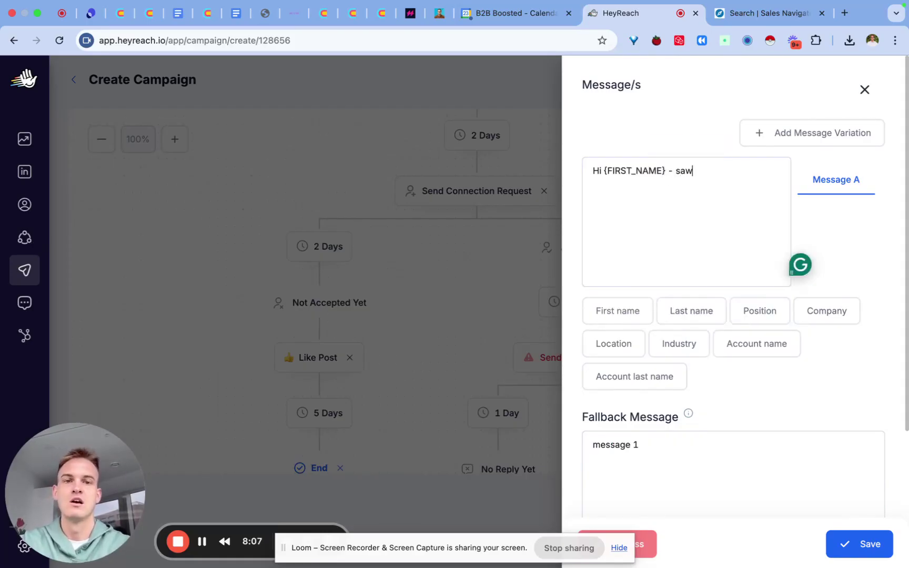
{"action": "type", "text": "- saw you reacted to "}
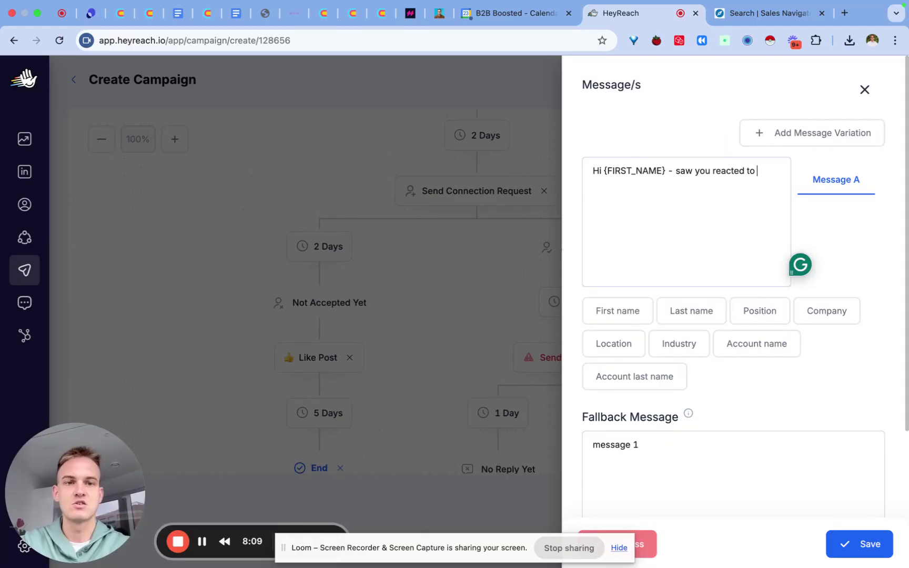
{"action": "type", "text": "my post about "}
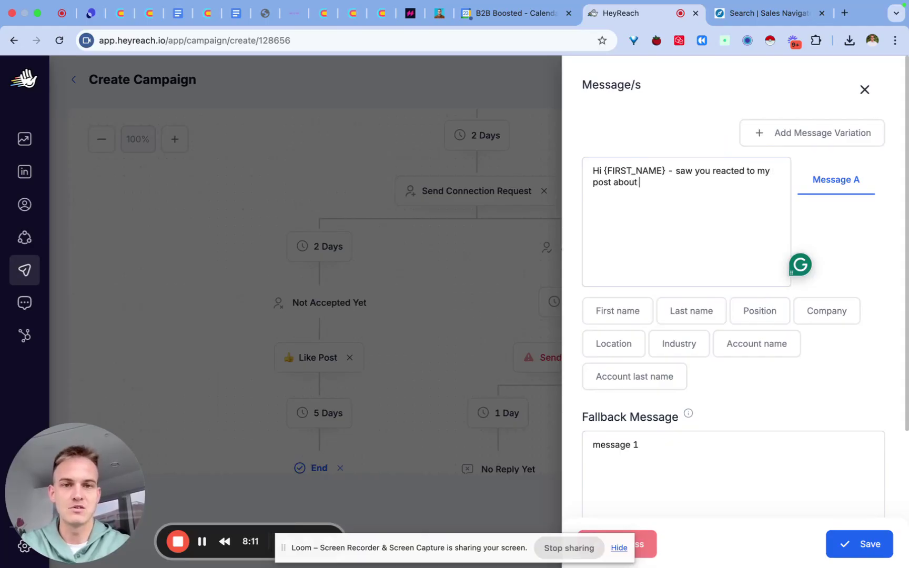
{"action": "type", "text": "not taking on new"}
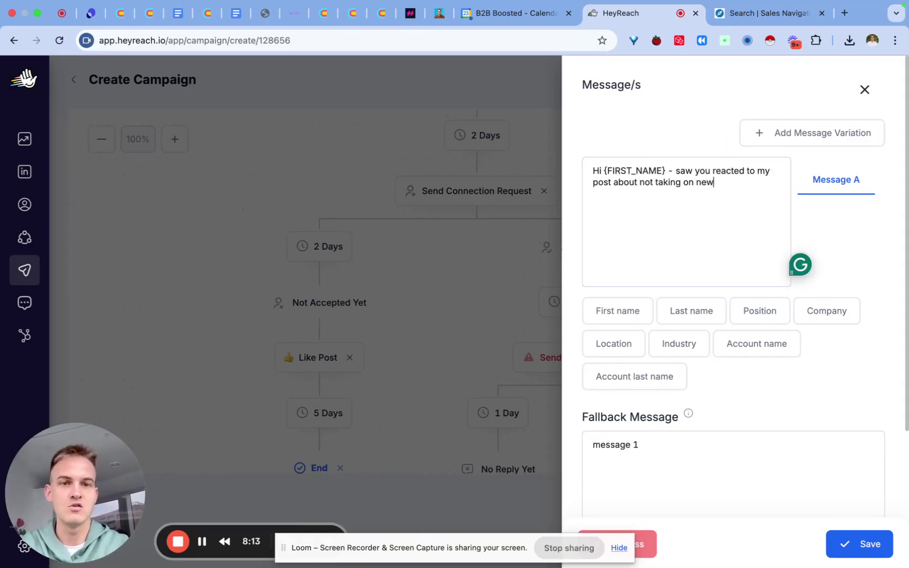
{"action": "type", "text": " clients."}
{"action": "key", "text": "Return"}
{"action": "key", "text": "Return"}
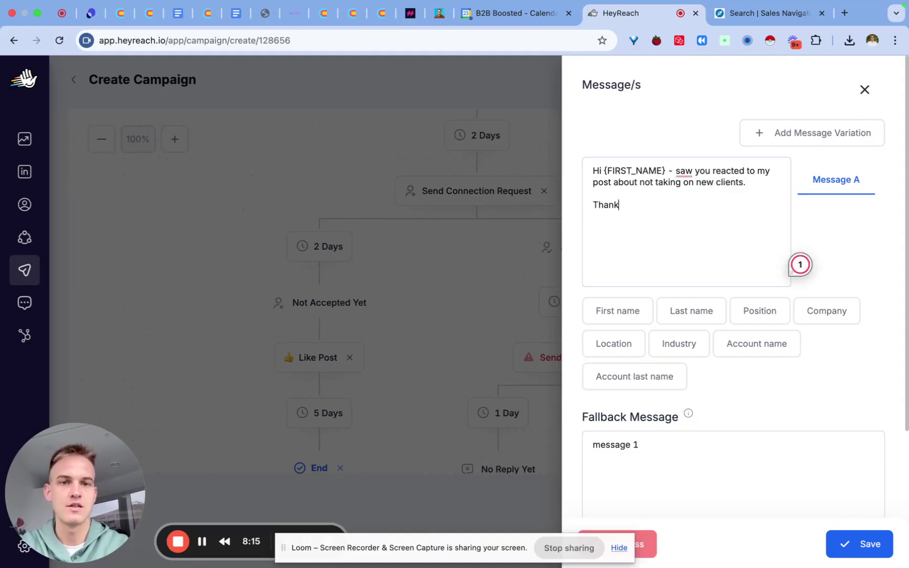
Copy the message into the fallback, remove {FIRST_NAME} from it, and save the message step
{"action": "key", "text": "super+a"}
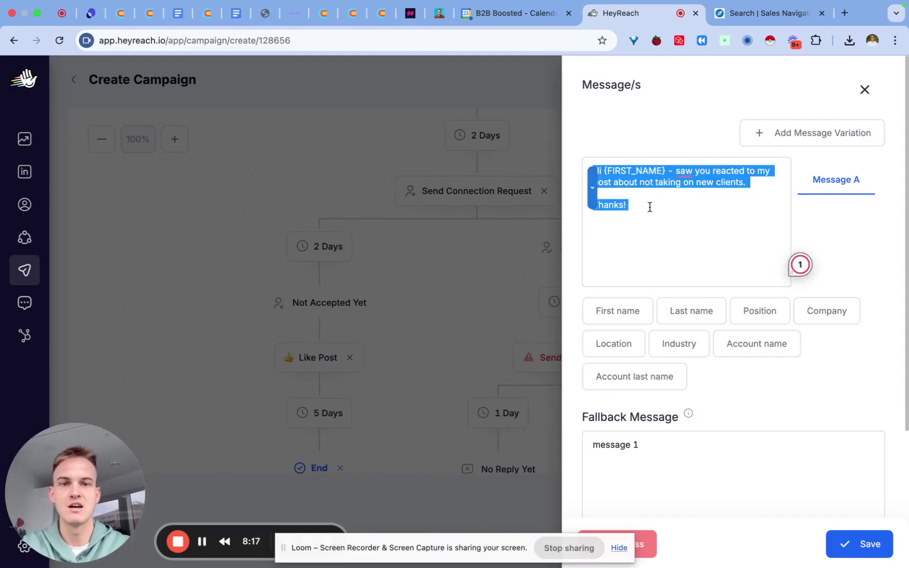
{"action": "left_click", "coordinate": [641, 220]}
{"action": "left_click_drag", "start_coordinate": [604, 170], "coordinate": [666, 168]}
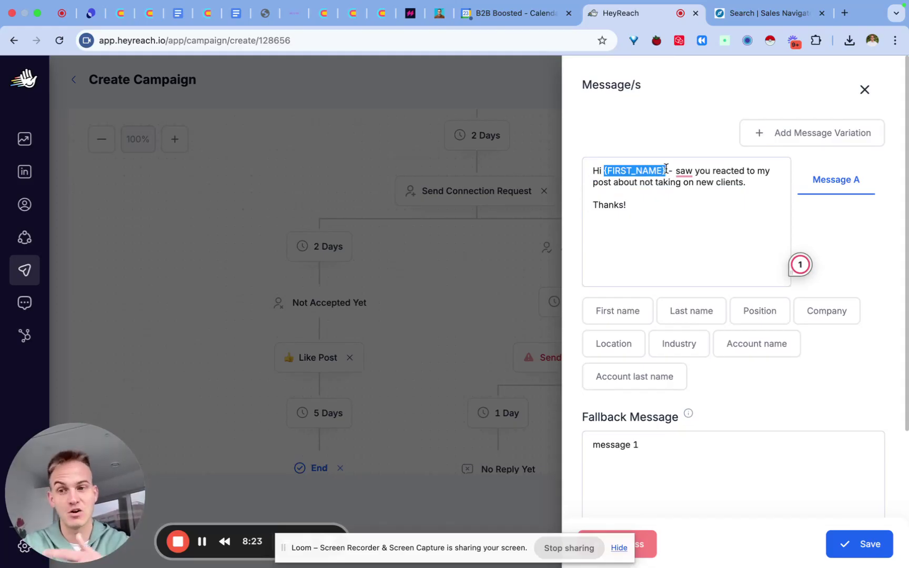
{"action": "left_click", "coordinate": [659, 450]}
{"action": "key", "text": "super+a"}
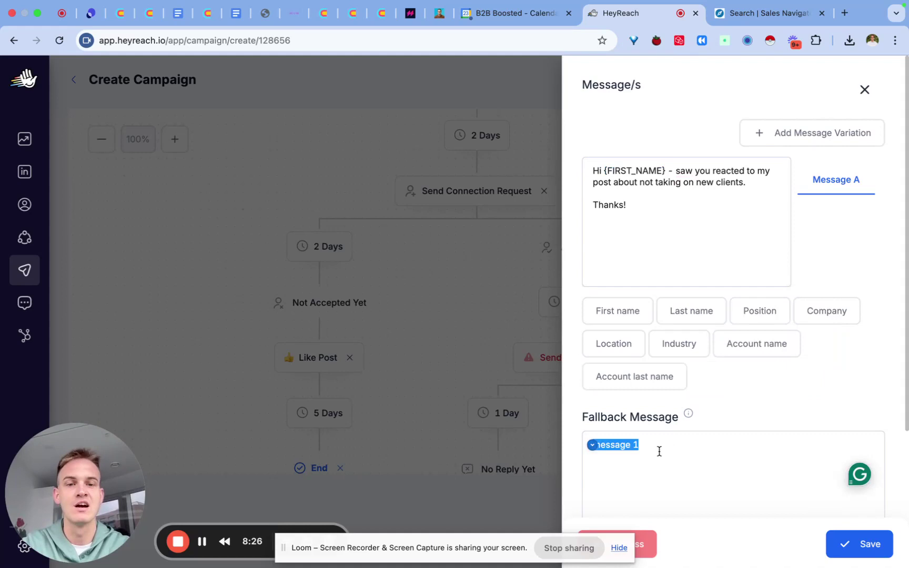
{"action": "key", "text": "super+v"}
{"action": "mouse_move", "coordinate": [688, 415]}
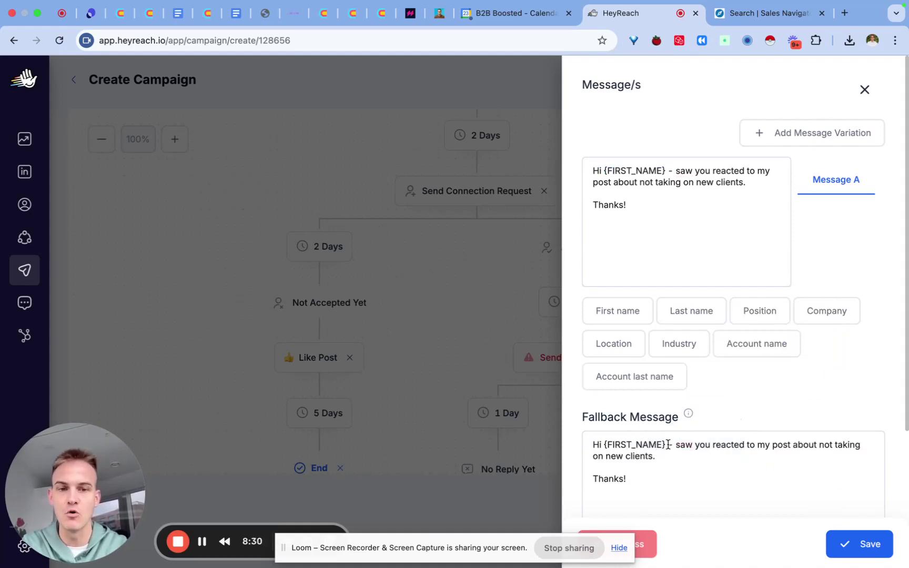
{"action": "left_click_drag", "start_coordinate": [667, 445], "coordinate": [610, 446]}
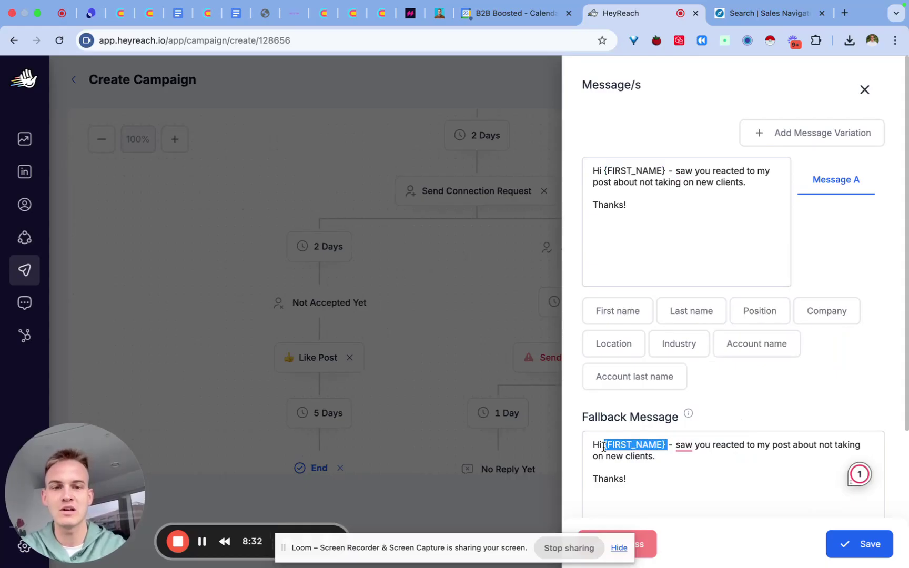
{"action": "key", "text": "BackSpace"}
{"action": "left_click", "coordinate": [654, 468]}
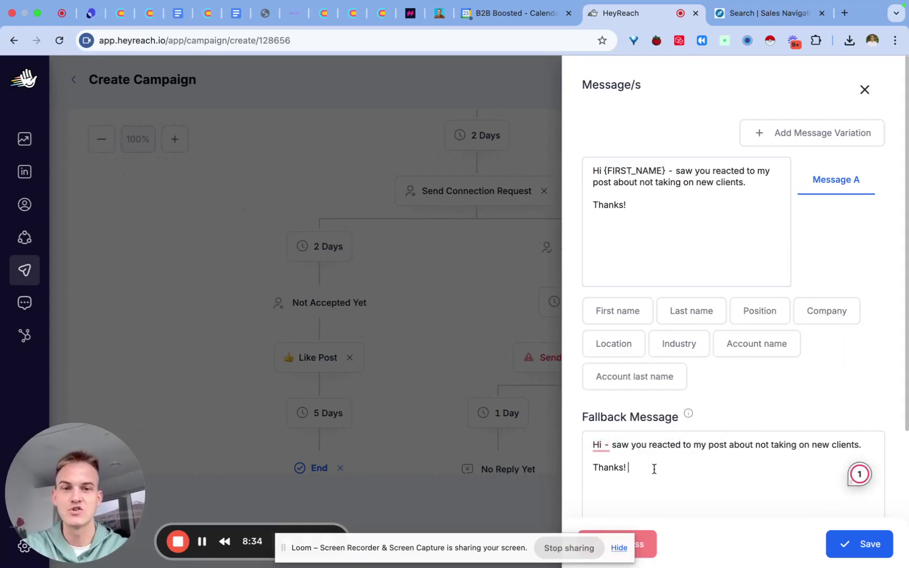
{"action": "left_click_drag", "start_coordinate": [604, 170], "coordinate": [667, 173]}
{"action": "left_click_drag", "start_coordinate": [637, 485], "coordinate": [580, 435]}
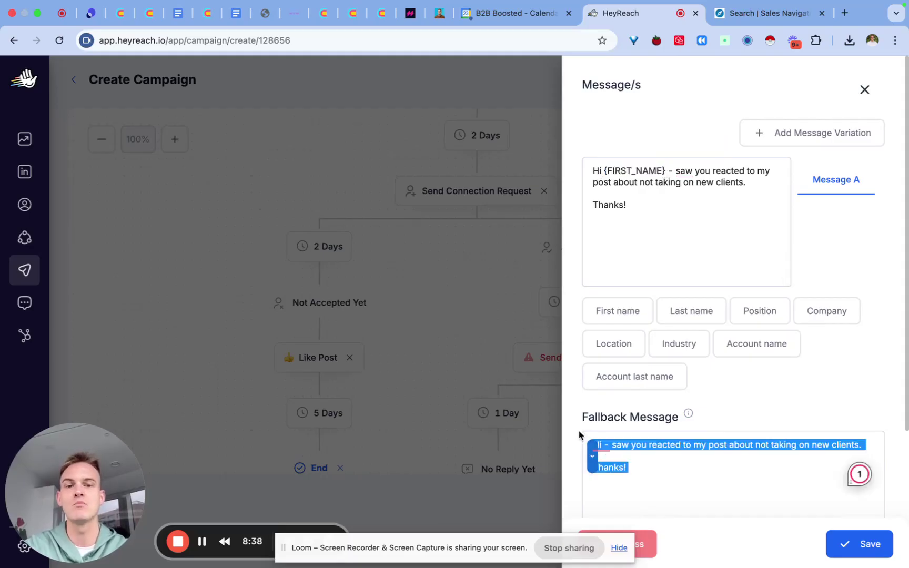
{"action": "left_click", "coordinate": [859, 544]}
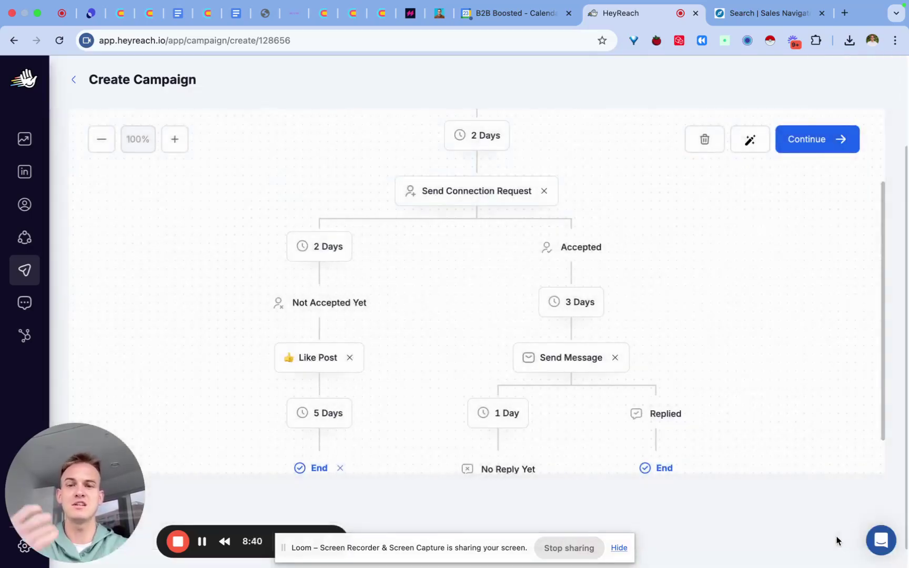
Add a View Profile step under No Reply Yet, accepting the repeated-action warning
{"action": "scroll", "coordinate": [540, 423], "scroll_direction": "down", "scroll_amount": 2}
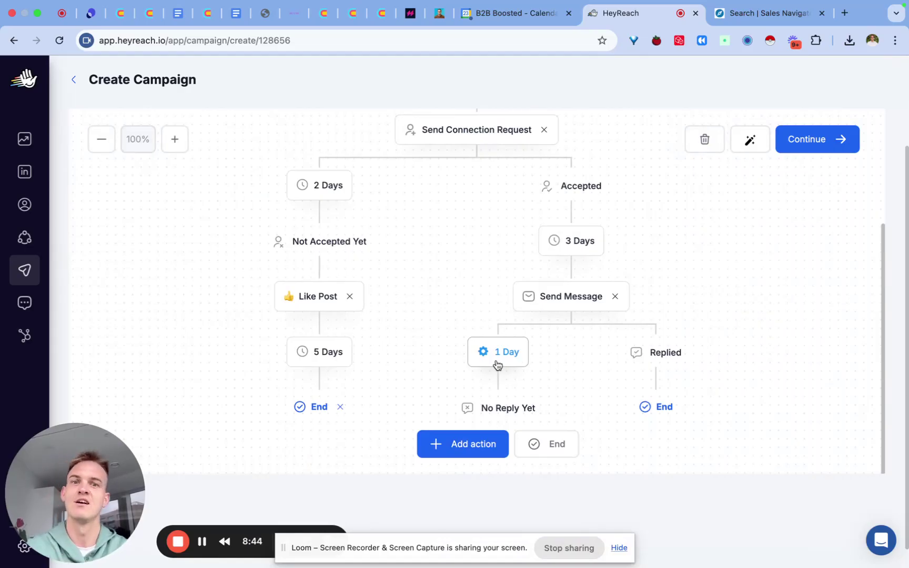
{"action": "left_click", "coordinate": [468, 445]}
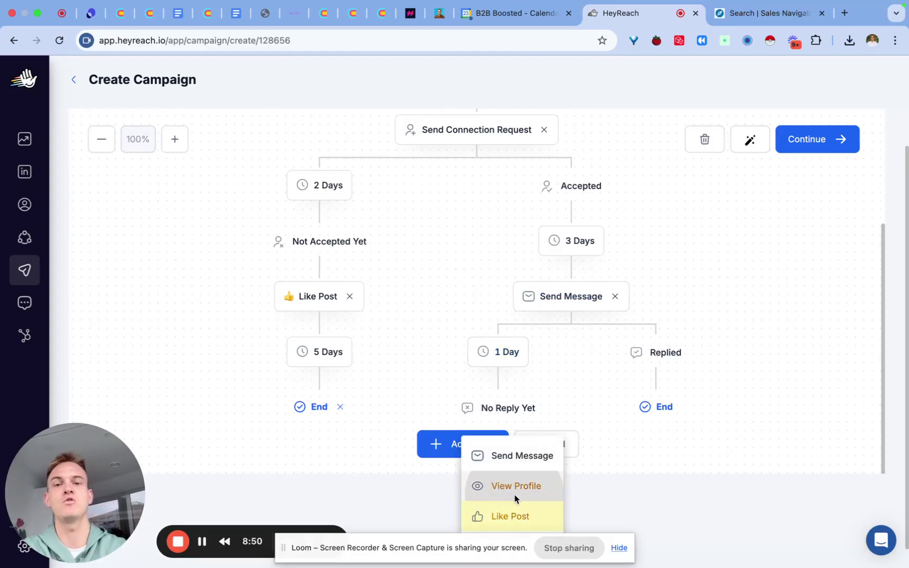
{"action": "left_click", "coordinate": [487, 491]}
{"action": "left_click", "coordinate": [463, 367]}
{"action": "scroll", "coordinate": [463, 301], "scroll_direction": "down", "scroll_amount": 3}
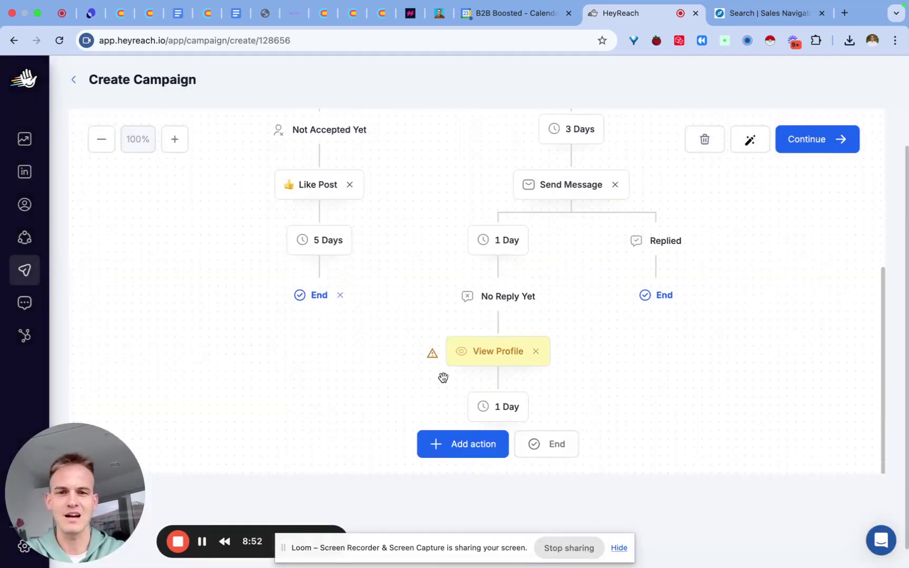
Add a follow-up Send Message step after the 1-day wait
{"action": "mouse_move", "coordinate": [430, 356]}
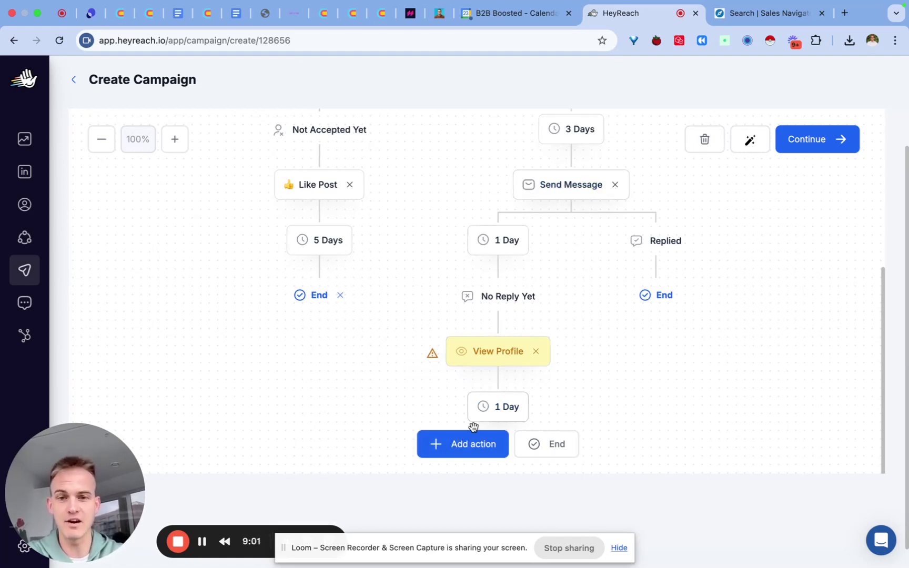
{"action": "left_click", "coordinate": [479, 443]}
{"action": "left_click", "coordinate": [580, 455]}
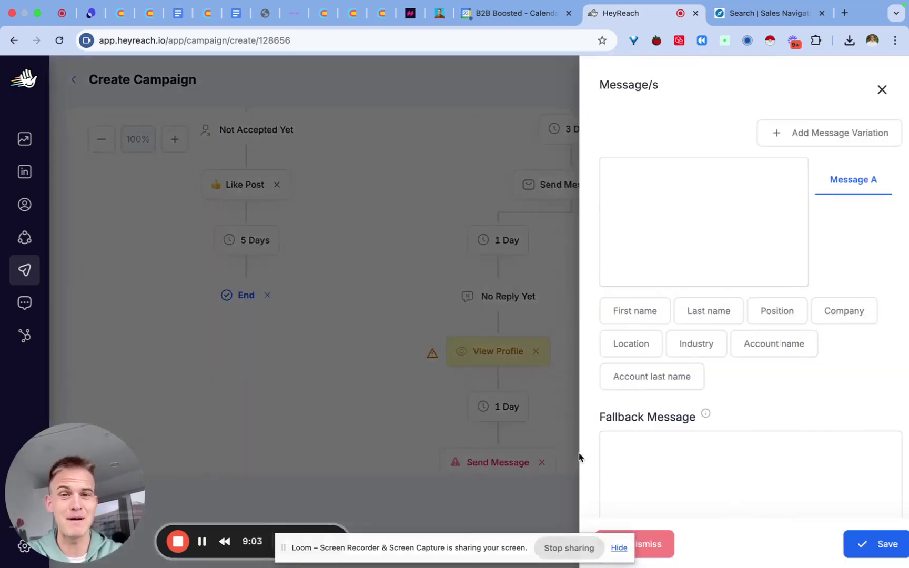
Write the follow-up 'Curious - do you outbound at {COMPANY}?' using the Company variable
{"action": "left_click", "coordinate": [634, 190]}
{"action": "type", "text": "Curiou"}
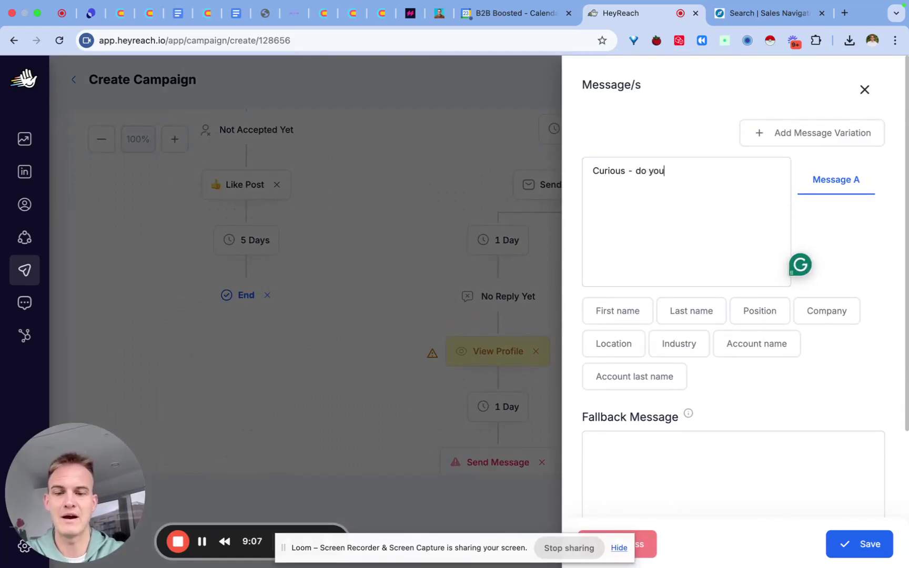
{"action": "type", "text": "s - do you"}
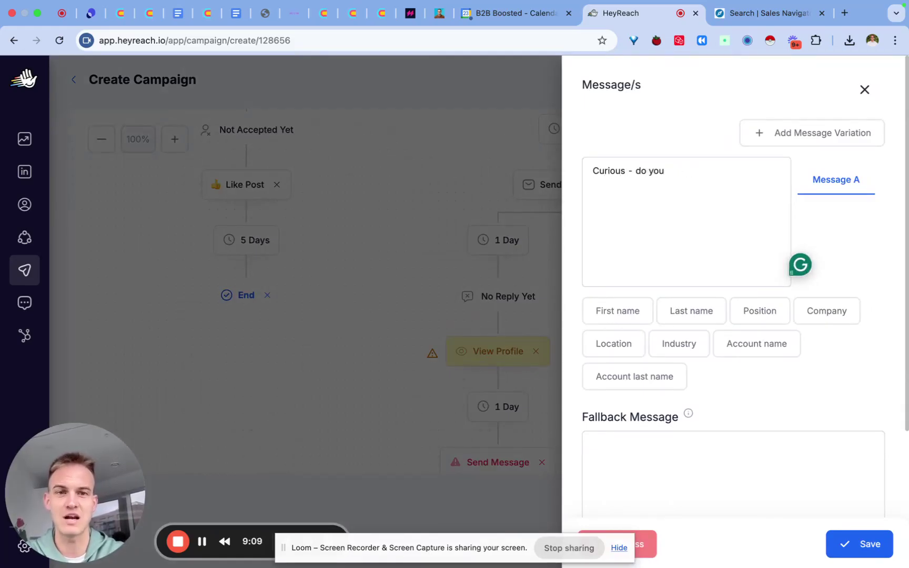
{"action": "type", "text": " outbound?"}
{"action": "key", "text": "ctrl+a"}
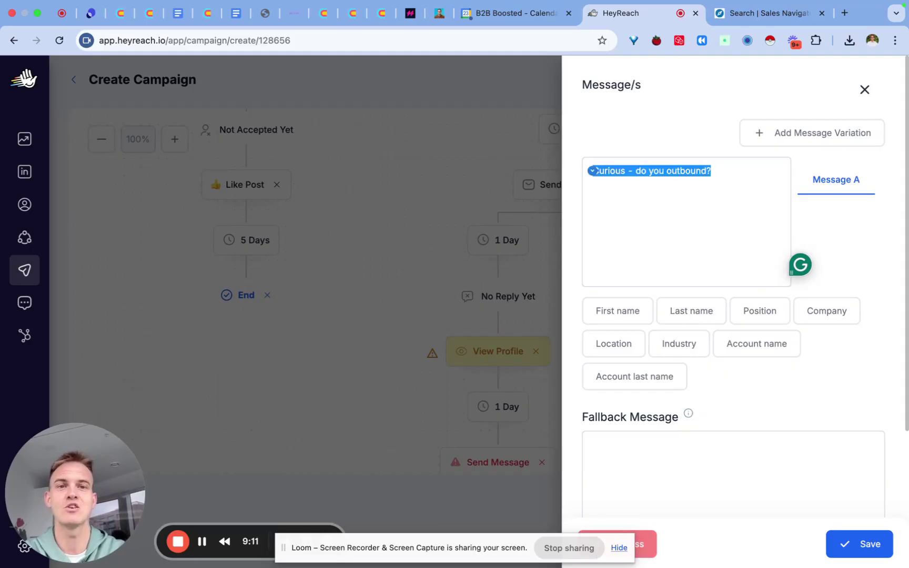
{"action": "left_click", "coordinate": [616, 193]}
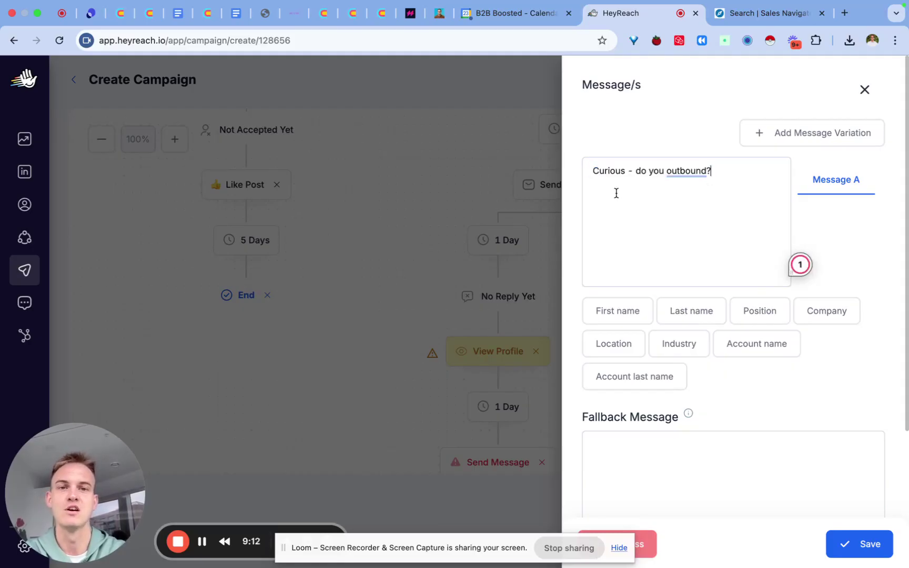
{"action": "left_click", "coordinate": [709, 171]}
{"action": "type", "text": "at"}
{"action": "left_click", "coordinate": [819, 310]}
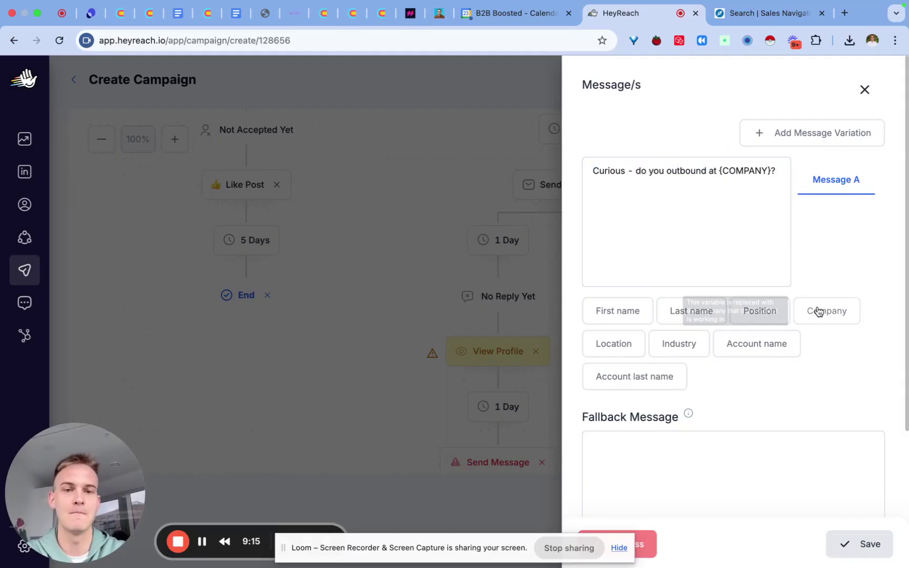
Set the fallback message to 'Curious - do you outbound?' and save the follow-up step
{"action": "key", "text": "ctrl+a"}
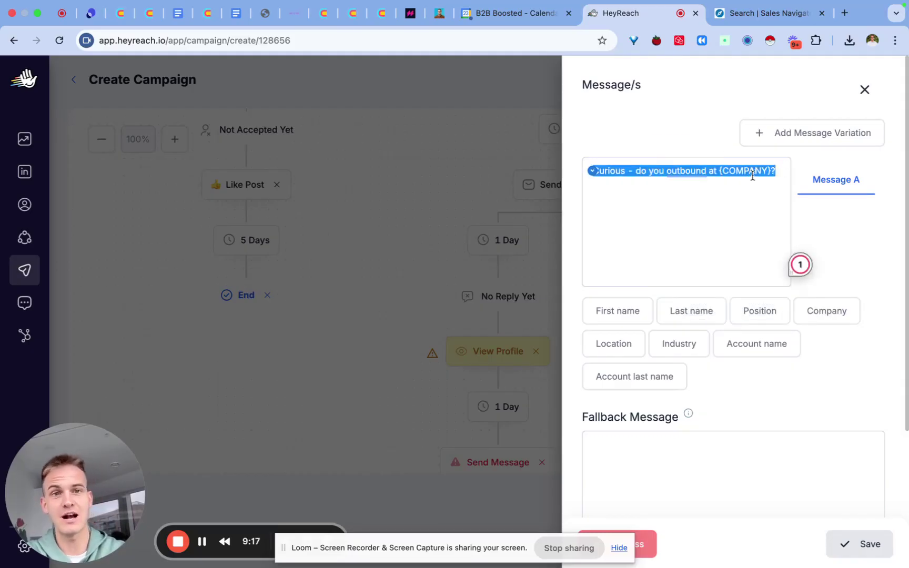
{"action": "key", "text": "ctrl+c"}
{"action": "left_click", "coordinate": [680, 469]}
{"action": "key", "text": "ctrl+v"}
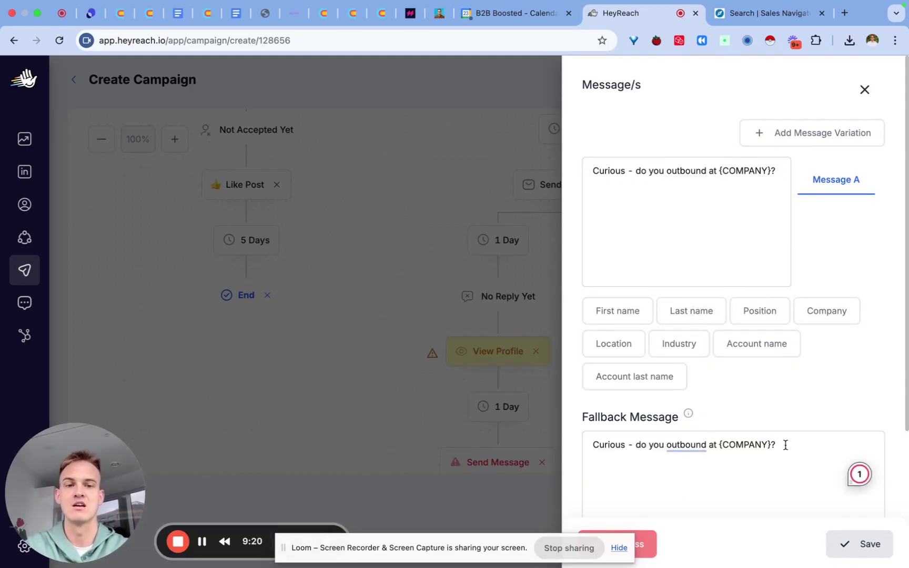
{"action": "left_click_drag", "start_coordinate": [785, 445], "coordinate": [704, 444]}
{"action": "type", "text": "?"}
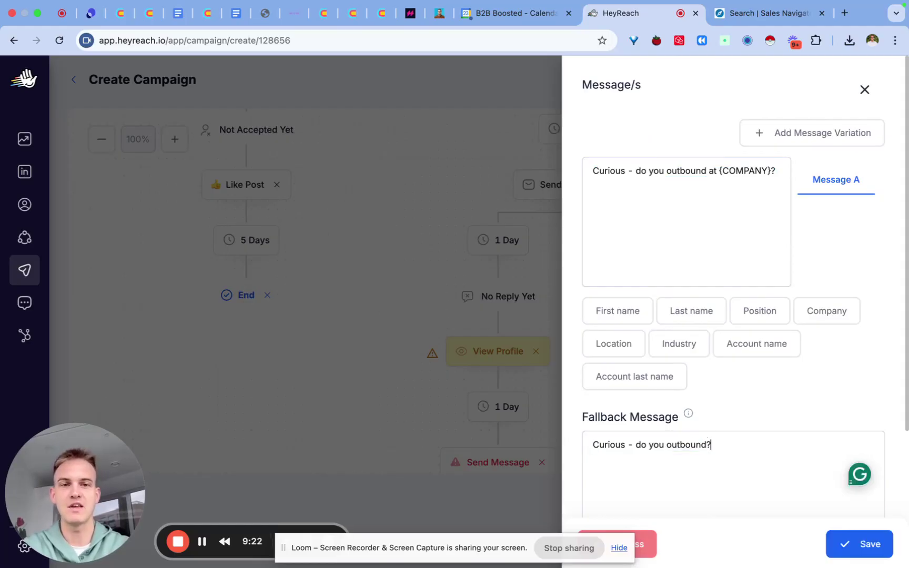
{"action": "left_click_drag", "start_coordinate": [723, 171], "coordinate": [773, 169]}
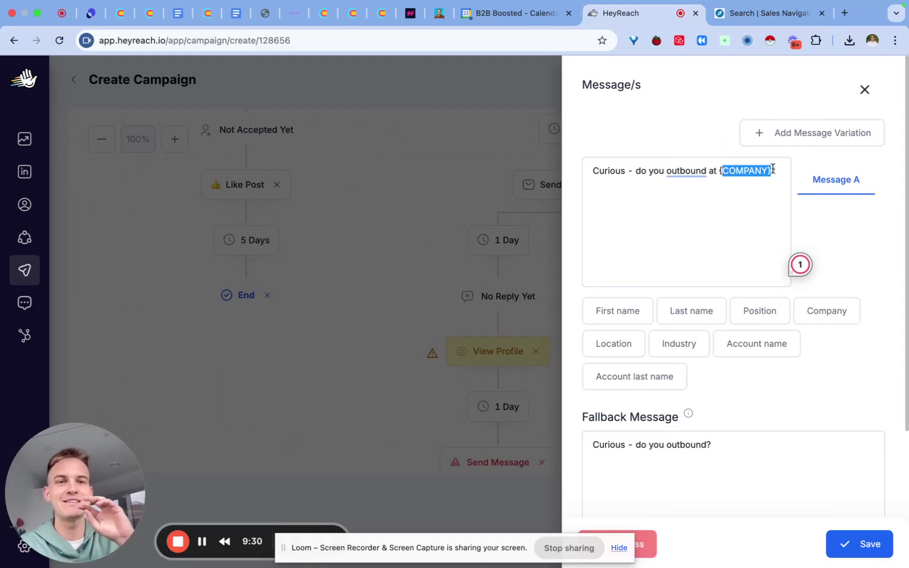
{"action": "left_click", "coordinate": [772, 169]}
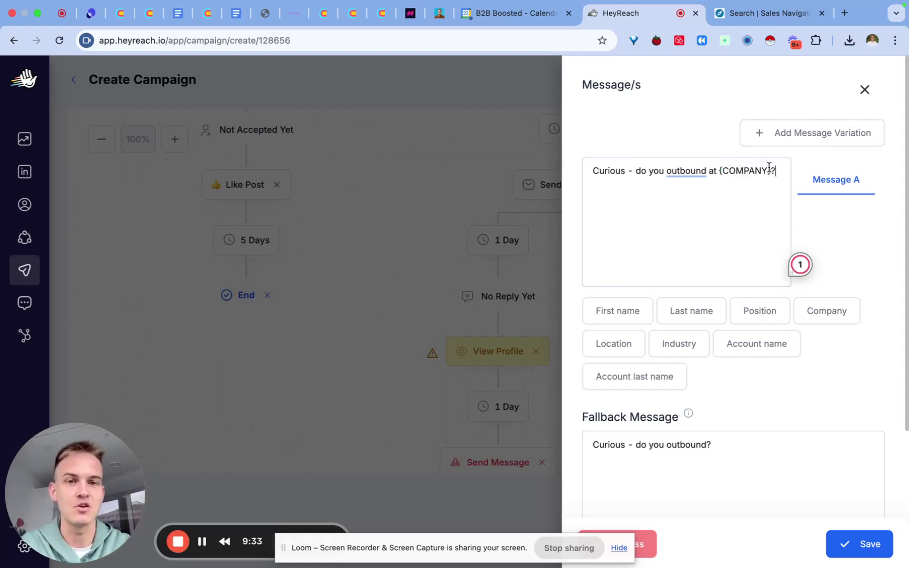
{"action": "left_click", "coordinate": [845, 546]}
End the final No Reply Yet branch
{"action": "scroll", "coordinate": [757, 459], "scroll_direction": "down", "scroll_amount": 3}
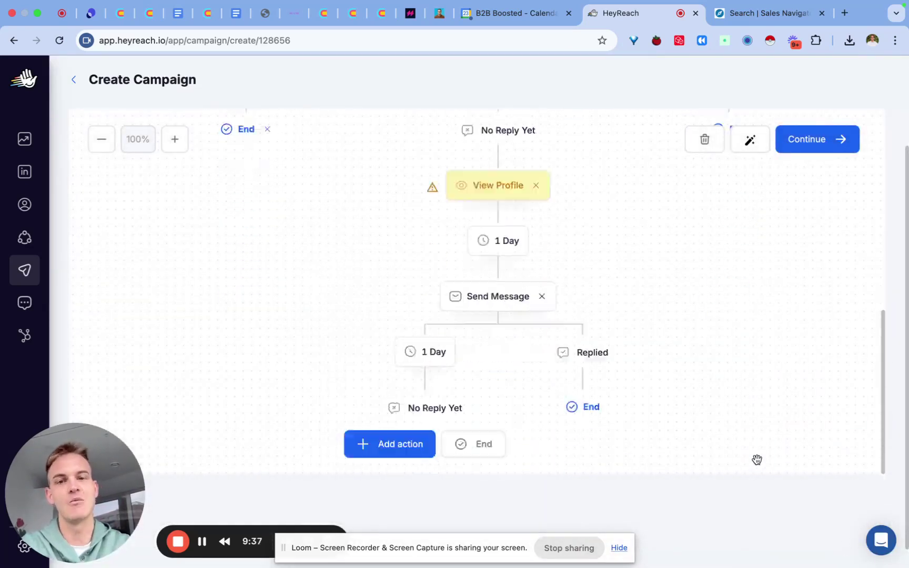
{"action": "left_click", "coordinate": [405, 439]}
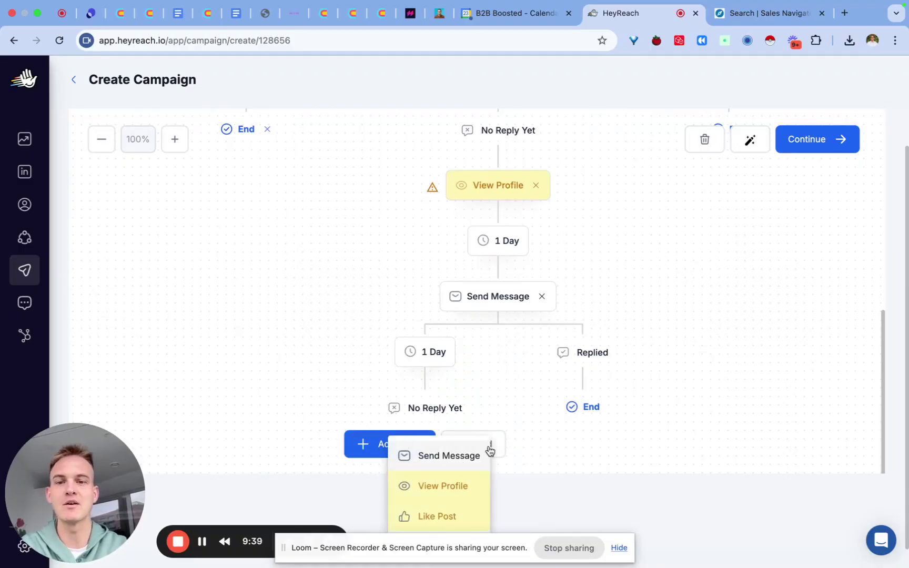
{"action": "left_click", "coordinate": [301, 357]}
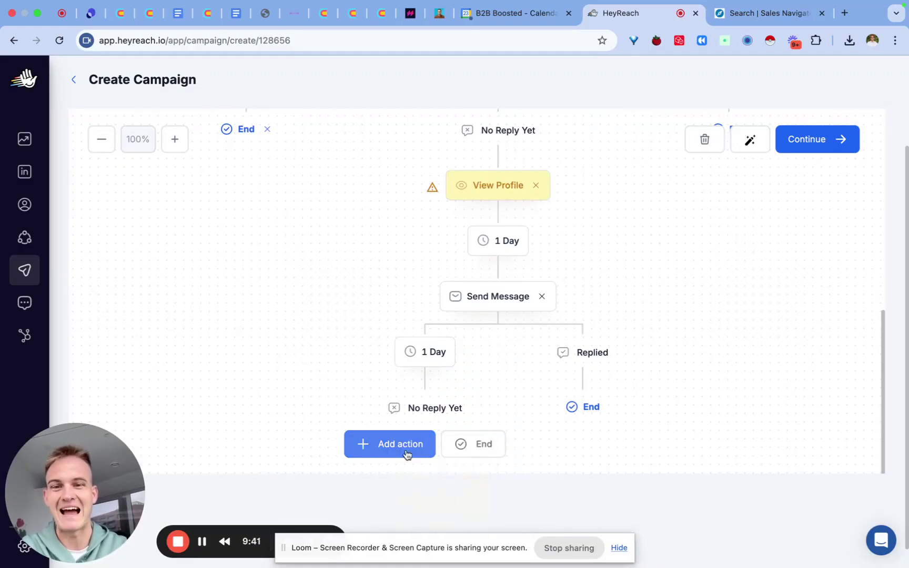
{"action": "left_click", "coordinate": [480, 444]}
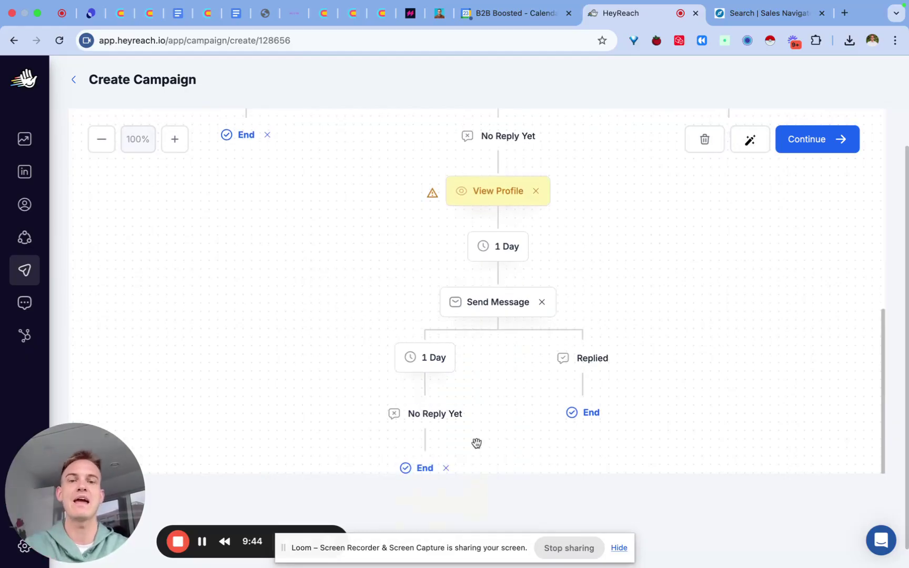
Launch TEST YT, accepting 'I know what I'm doing' on the repeated-actions warning, and close the success notice
{"action": "left_click", "coordinate": [837, 148]}
{"action": "left_click", "coordinate": [539, 363]}
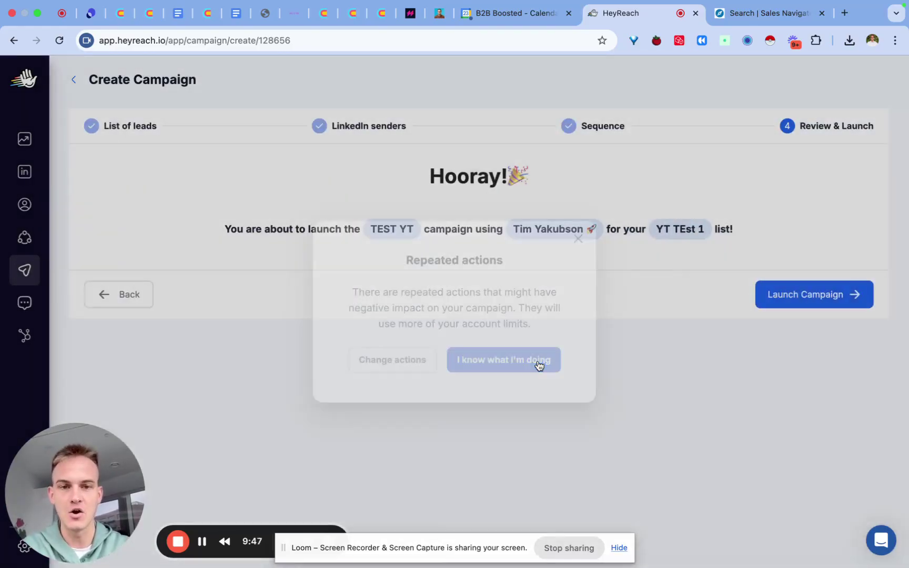
{"action": "left_click", "coordinate": [842, 292]}
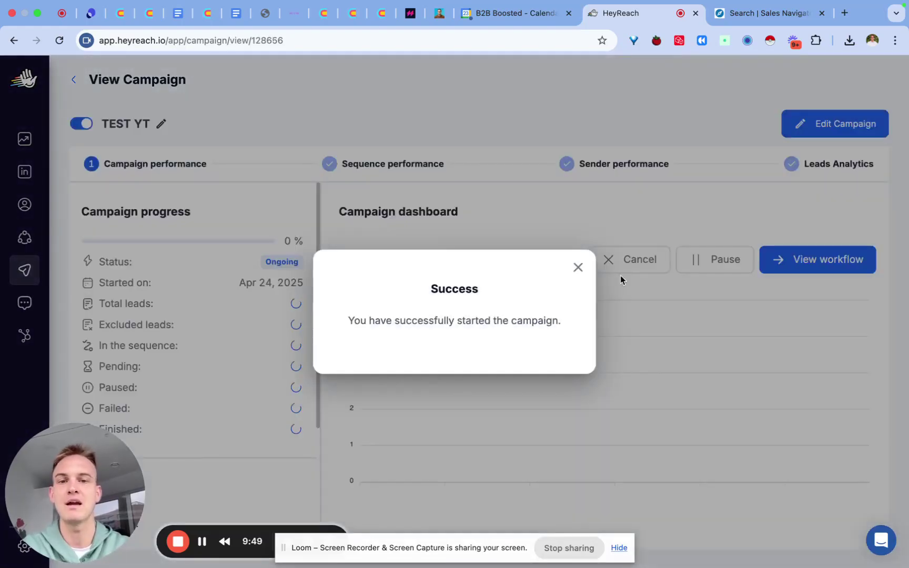
{"action": "left_click", "coordinate": [578, 267]}
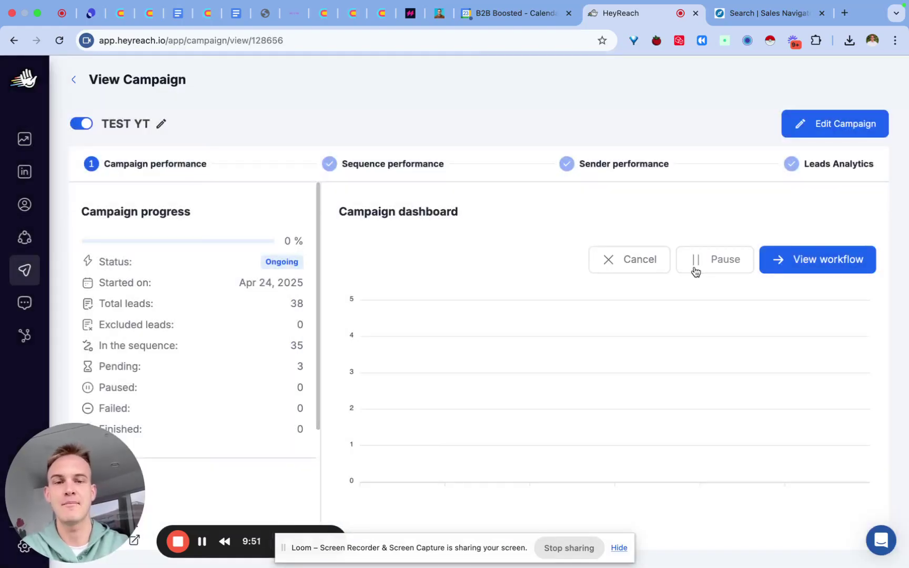
Pause TEST YT with confirmation and step through its senders setup to the sequence
{"action": "left_click", "coordinate": [726, 265]}
{"action": "left_click", "coordinate": [488, 337]}
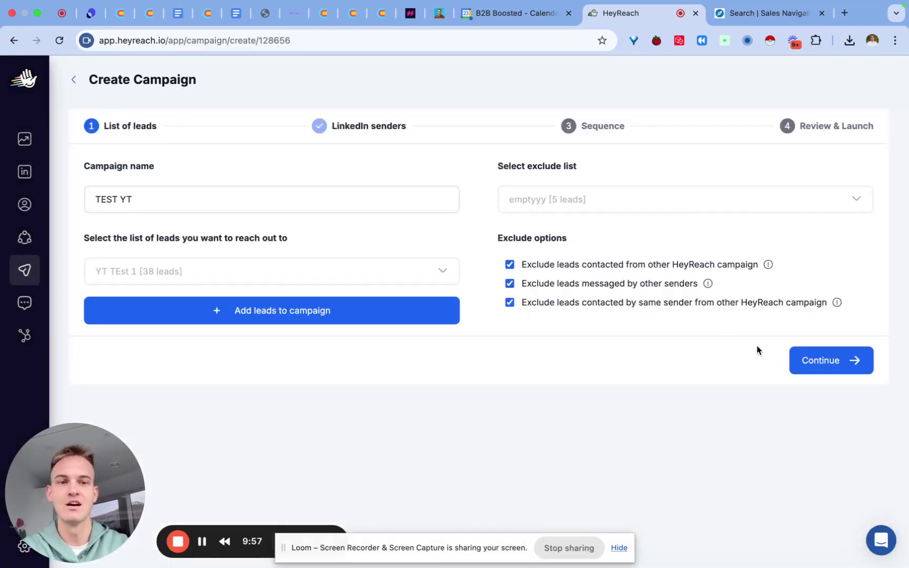
{"action": "left_click", "coordinate": [814, 368]}
{"action": "left_click", "coordinate": [831, 177]}
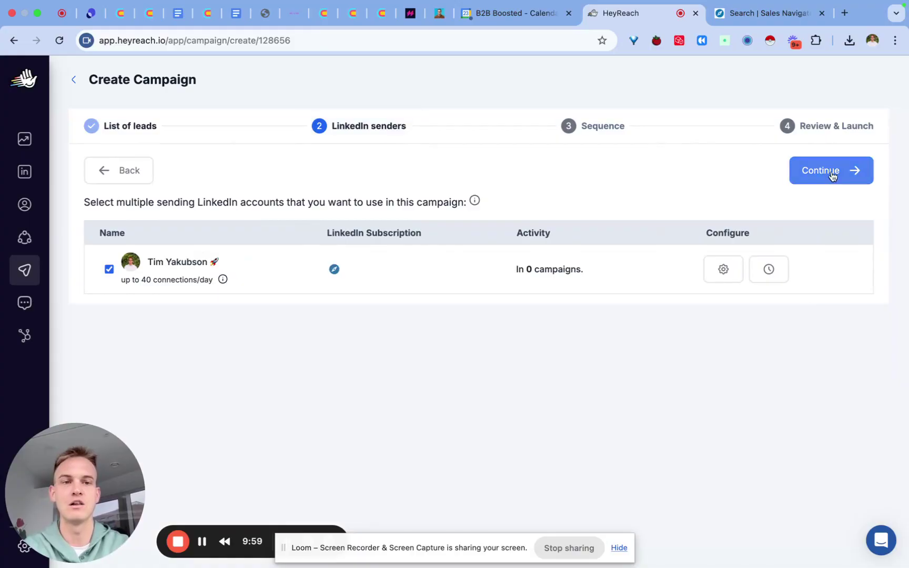
Zoom the sequence view out to 90%, then return to the campaigns list
{"action": "scroll", "coordinate": [548, 262], "scroll_direction": "down", "scroll_amount": 5}
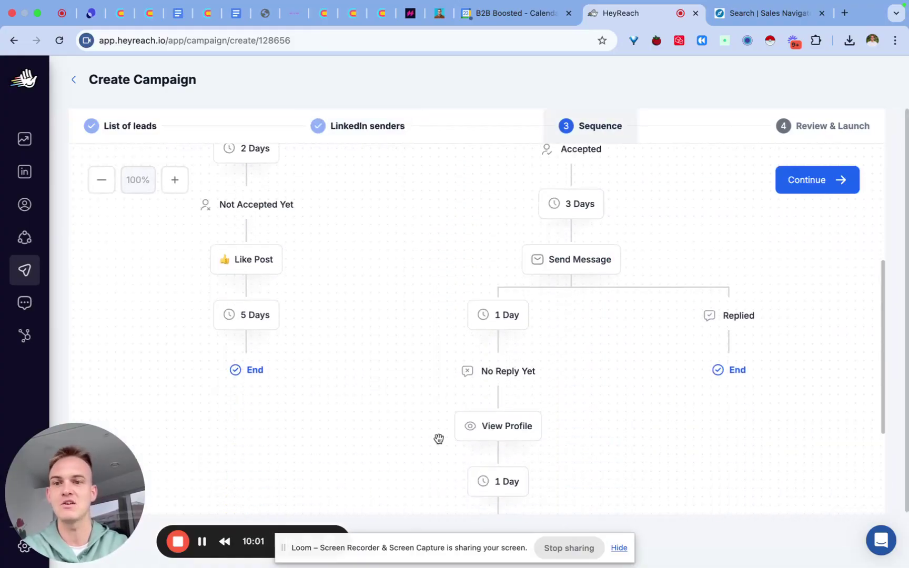
{"action": "left_click", "coordinate": [101, 184]}
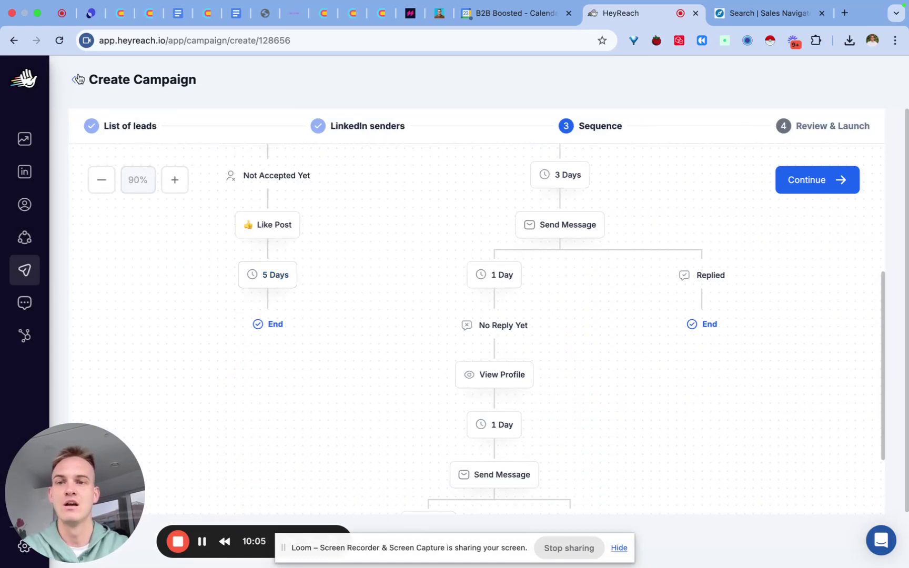
{"action": "left_click", "coordinate": [29, 278]}
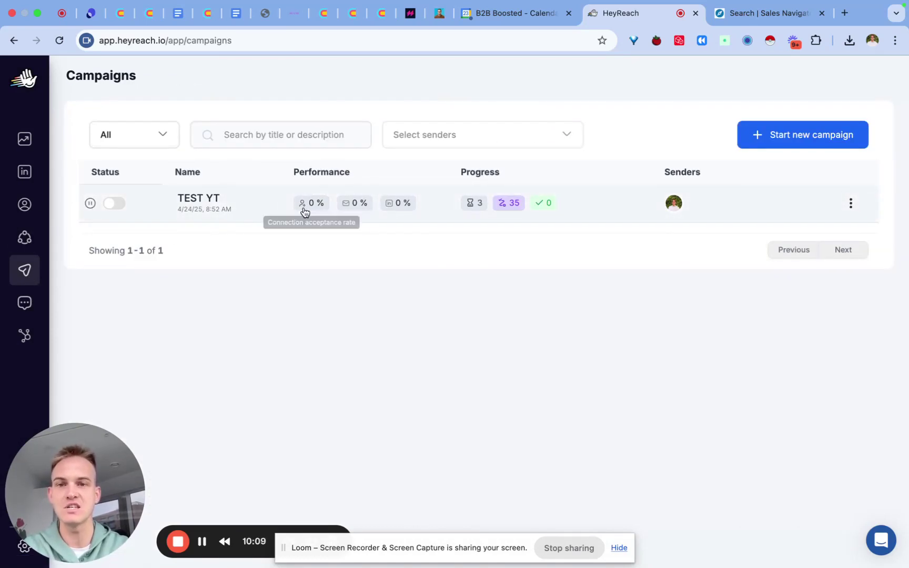
Filter the Dashboard stats to TEST YT, revert to All Campaigns, then go to LinkedIn Accounts
{"action": "left_click", "coordinate": [24, 139]}
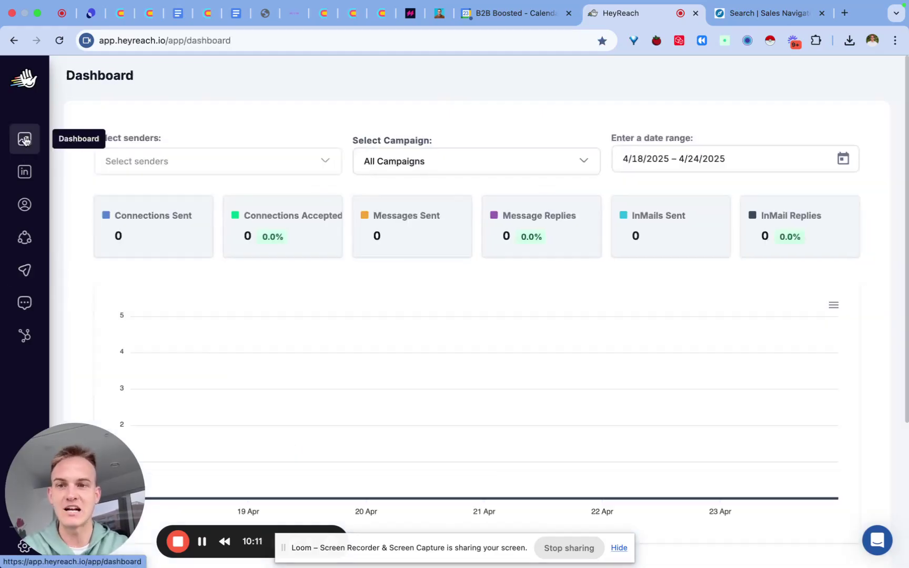
{"action": "left_click", "coordinate": [503, 171]}
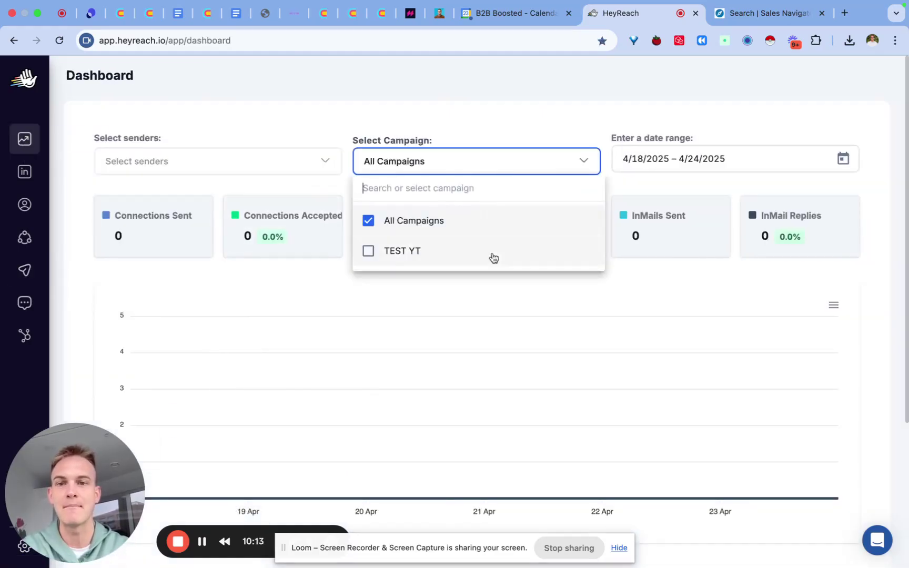
{"action": "left_click", "coordinate": [370, 255]}
{"action": "left_click", "coordinate": [369, 252]}
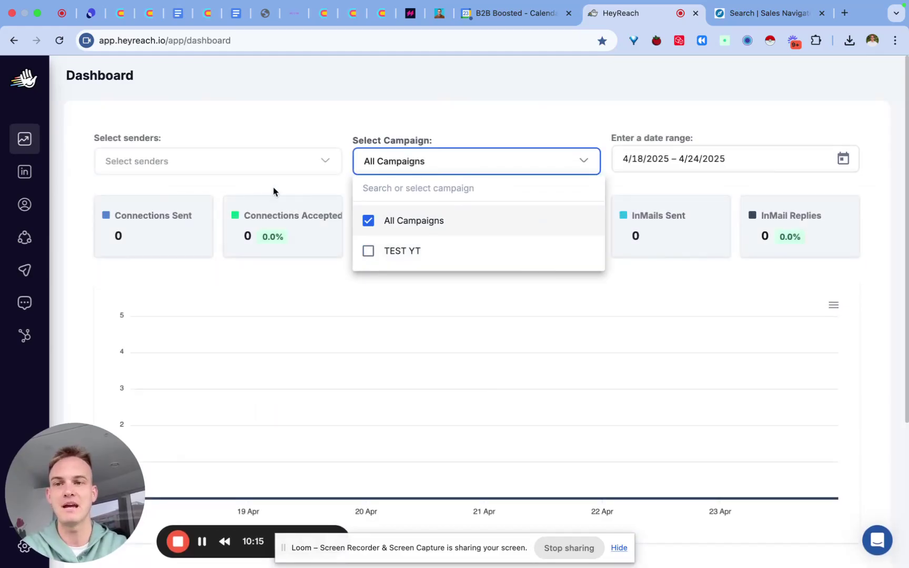
{"action": "left_click", "coordinate": [27, 179]}
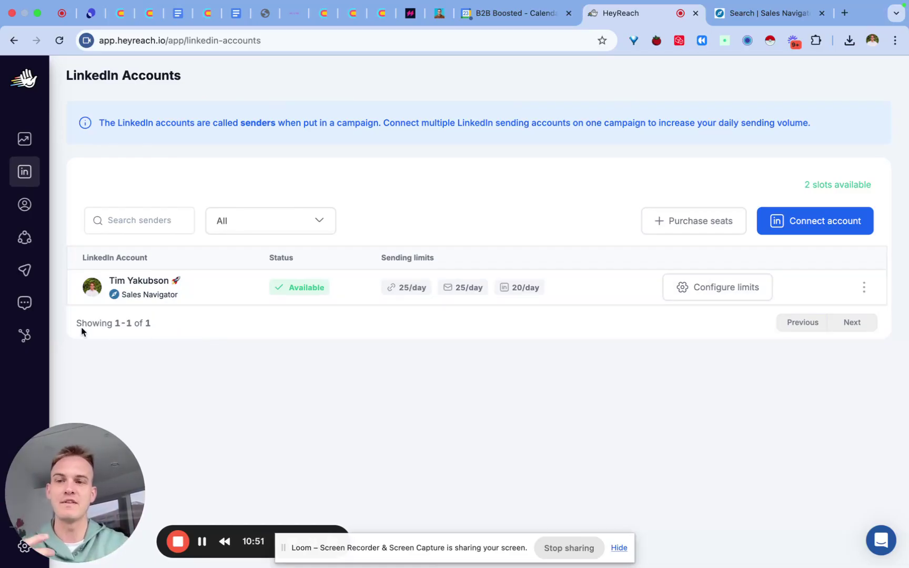
In Unibox, filter conversations to the only sender and clear it again, then go to Integrations settings
{"action": "left_click", "coordinate": [32, 309]}
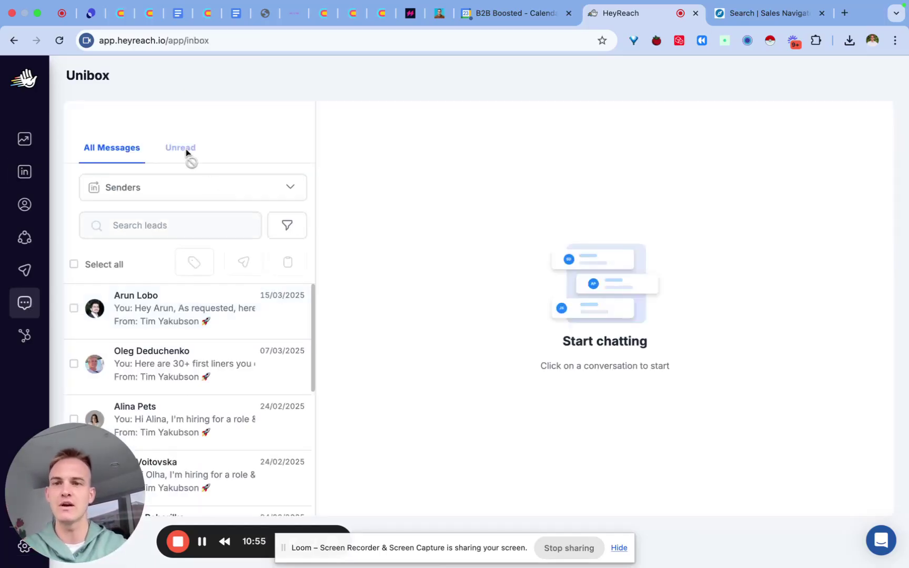
{"action": "left_click", "coordinate": [153, 181]}
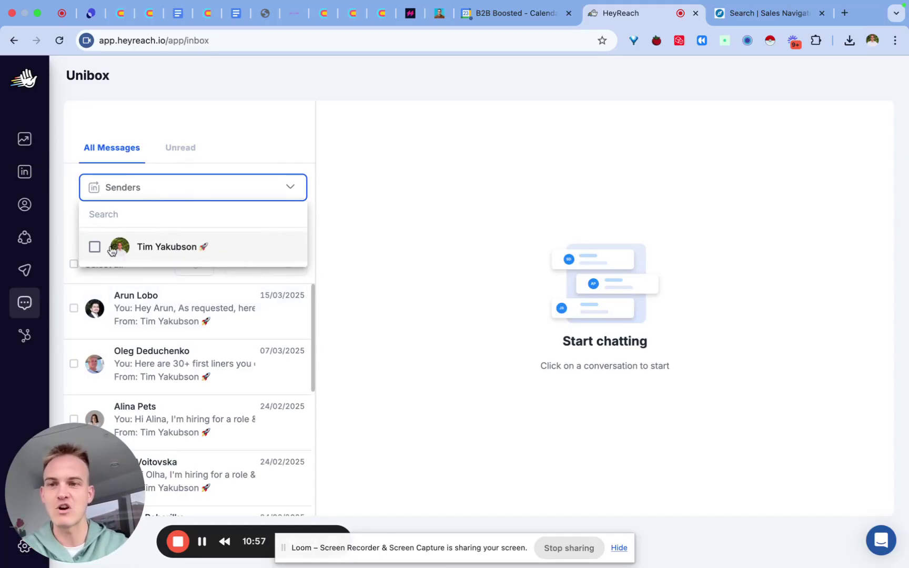
{"action": "left_click", "coordinate": [331, 161]}
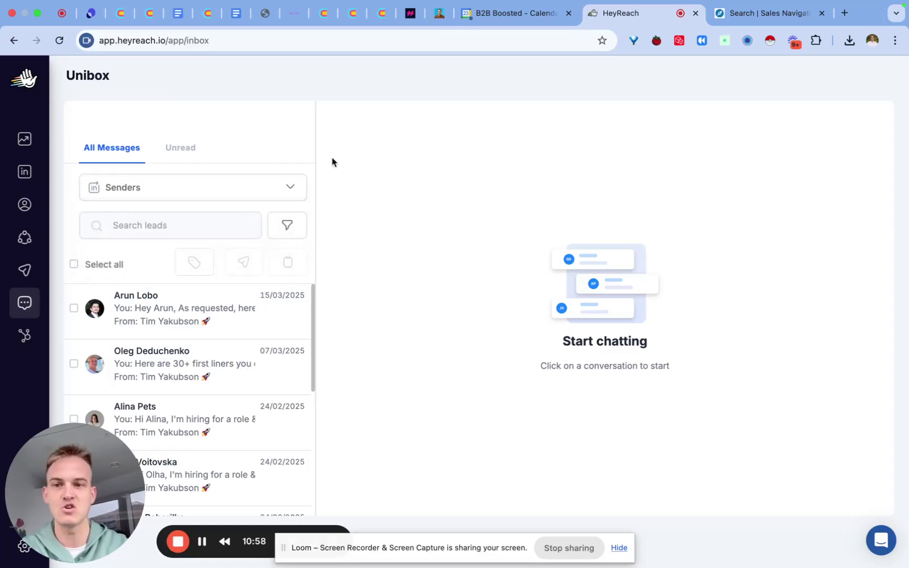
{"action": "left_click", "coordinate": [212, 188]}
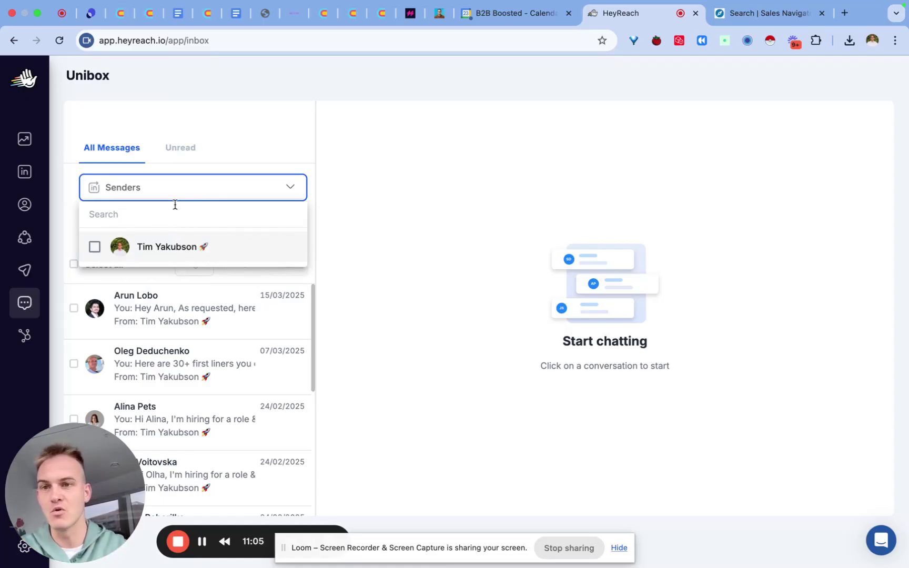
{"action": "left_click", "coordinate": [94, 252]}
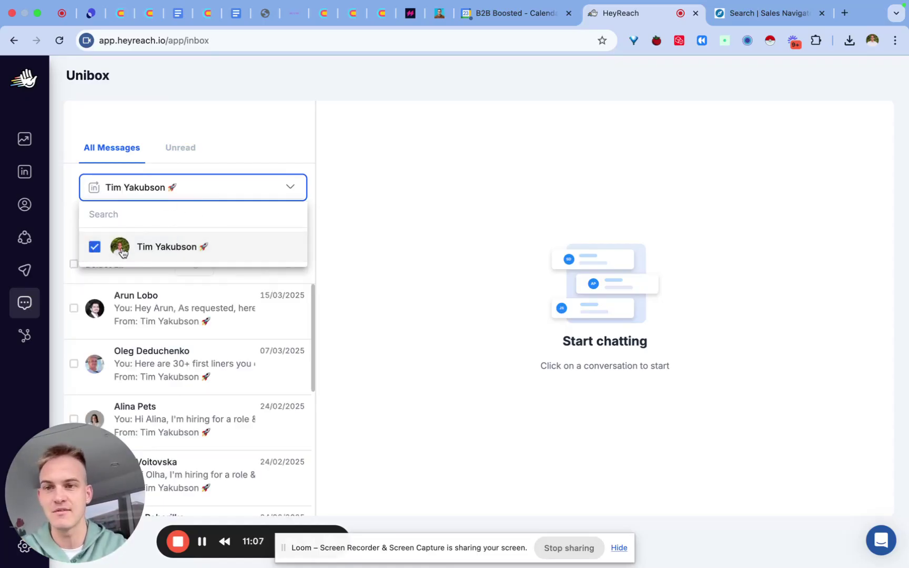
{"action": "left_click", "coordinate": [98, 253]}
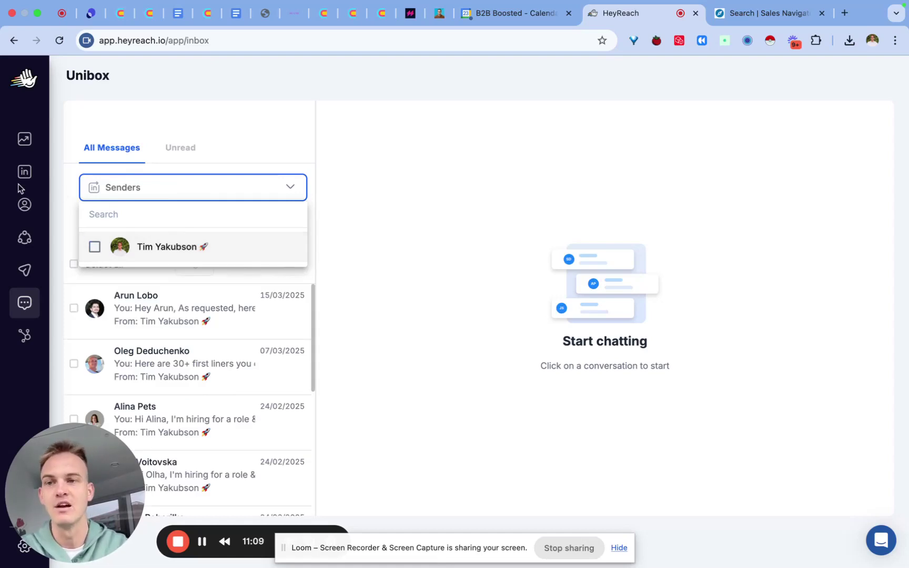
{"action": "left_click", "coordinate": [24, 150]}
{"action": "left_click", "coordinate": [25, 337]}
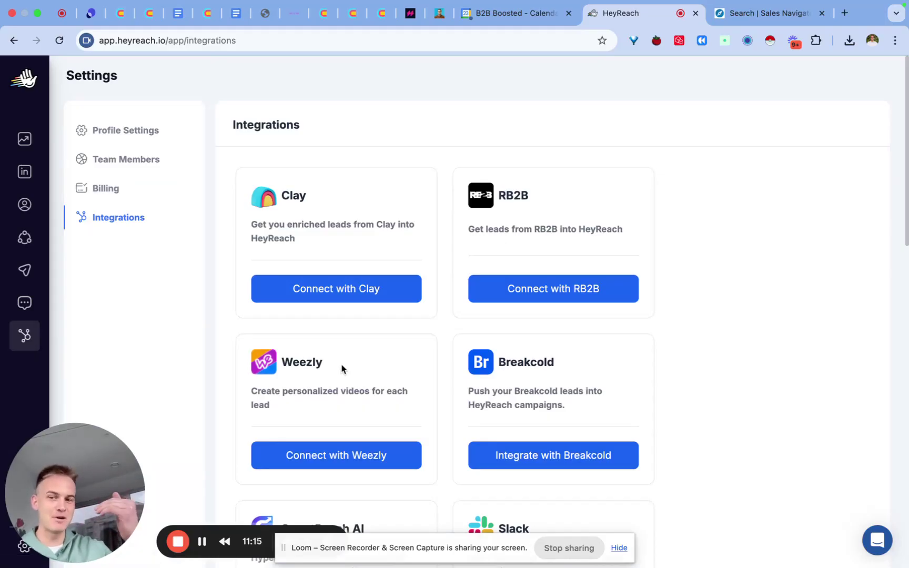
Browse the Integrations page, highlighting the Slack and RB2B integration descriptions
{"action": "scroll", "coordinate": [341, 369], "scroll_direction": "down", "scroll_amount": 7}
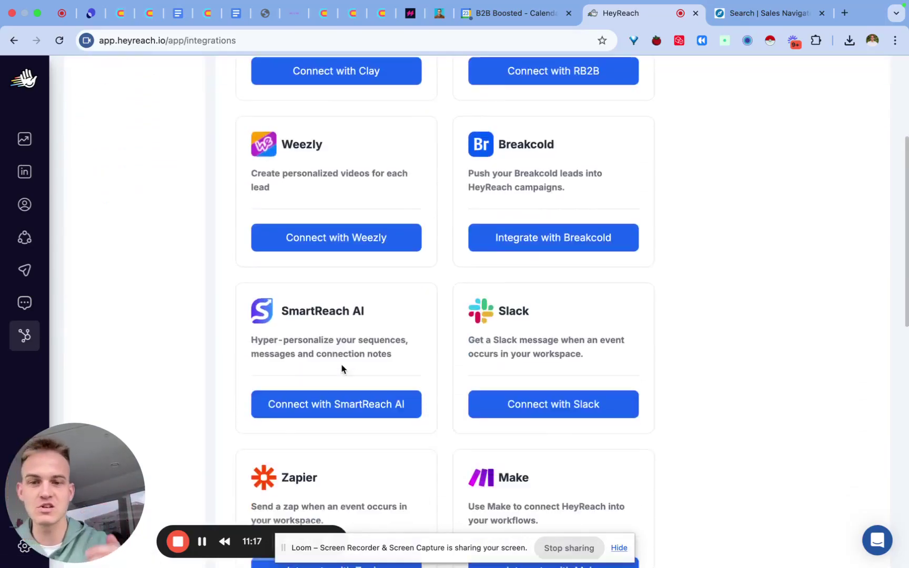
{"action": "left_click_drag", "start_coordinate": [468, 174], "coordinate": [610, 192]}
{"action": "scroll", "coordinate": [611, 195], "scroll_direction": "down", "scroll_amount": 5}
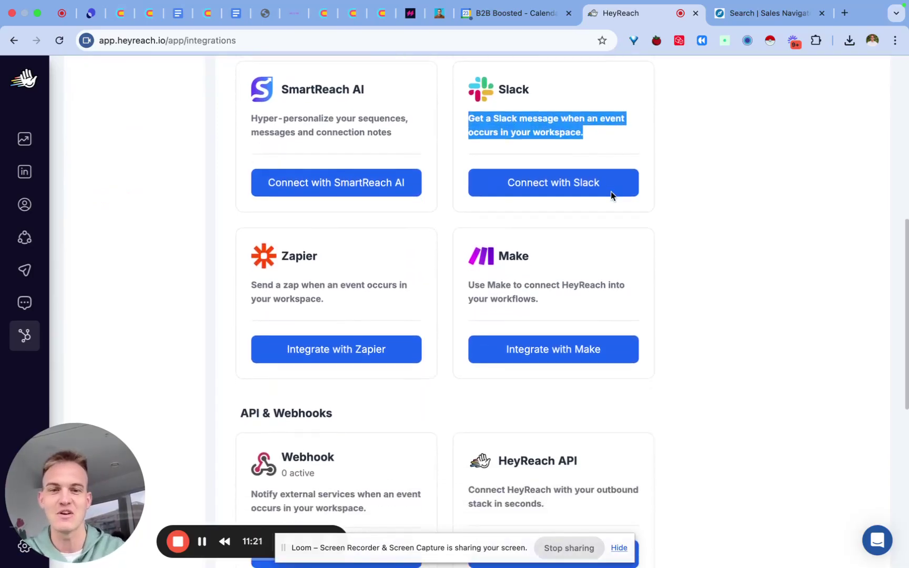
{"action": "scroll", "coordinate": [611, 192], "scroll_direction": "down", "scroll_amount": 5}
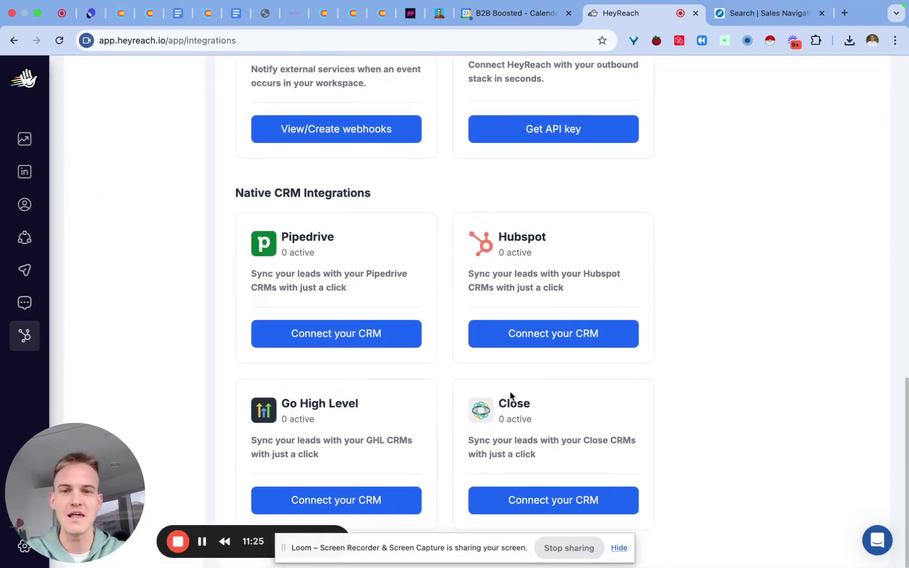
{"action": "scroll", "coordinate": [511, 396], "scroll_direction": "up", "scroll_amount": 15}
{"action": "scroll", "coordinate": [511, 396], "scroll_direction": "up", "scroll_amount": 3}
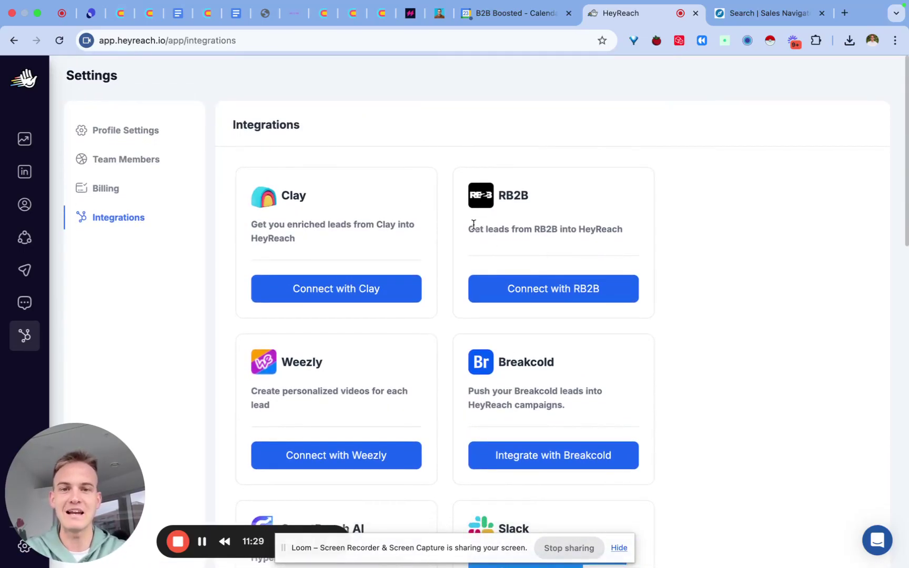
{"action": "left_click_drag", "start_coordinate": [631, 236], "coordinate": [465, 230]}
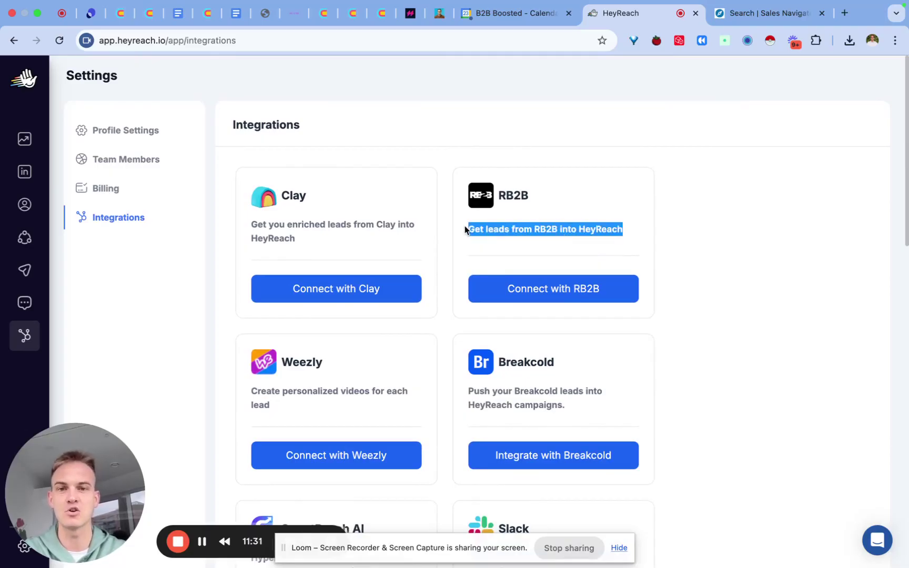
Load rb2b.com in the Sales Navigator tab by typing rb2b in the address bar
{"action": "left_click", "coordinate": [768, 13]}
{"action": "left_click", "coordinate": [447, 41]}
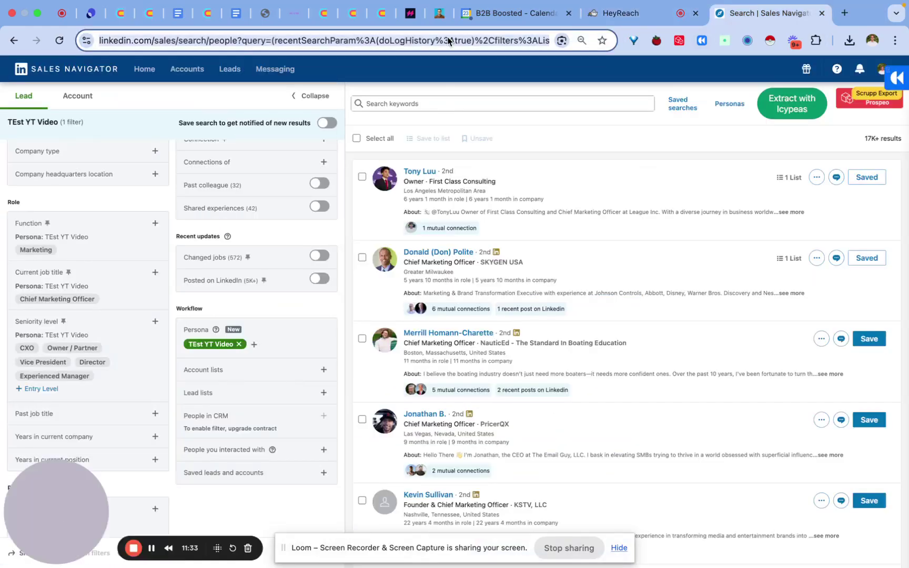
{"action": "type", "text": "rb2b.com"}
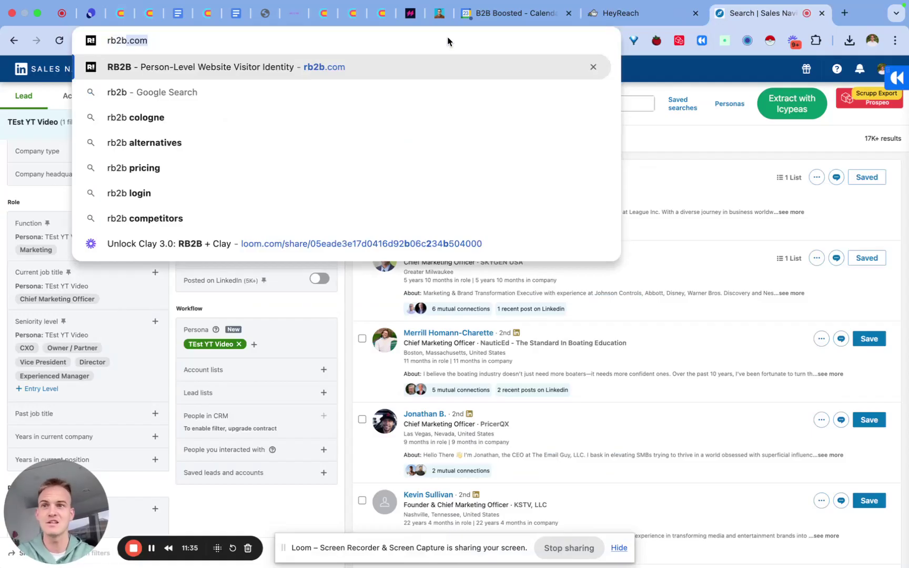
{"action": "key", "text": "Return"}
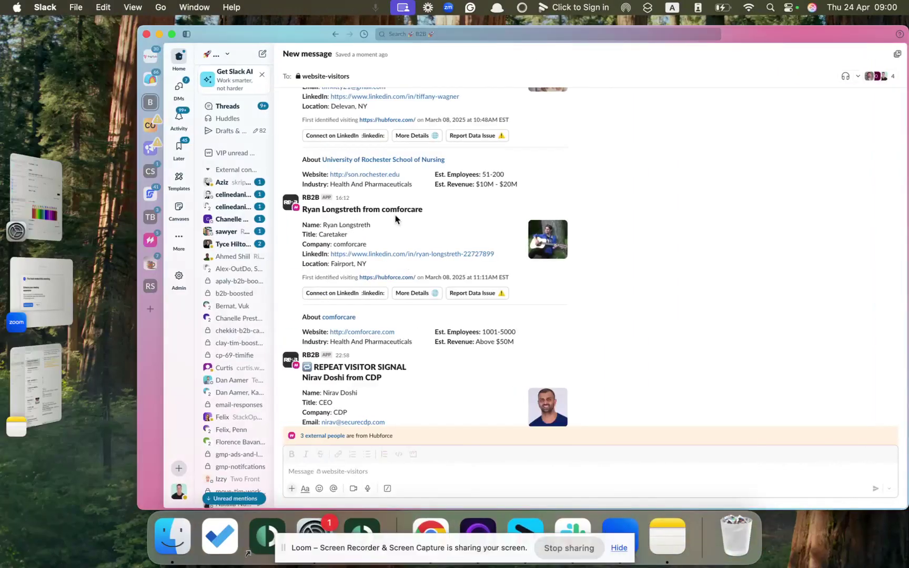
Scroll back through the RB2B visitor alerts in Slack's #website-visitors channel
{"action": "left_click", "coordinate": [642, 203]}
{"action": "scroll", "coordinate": [640, 204], "scroll_direction": "up", "scroll_amount": 3}
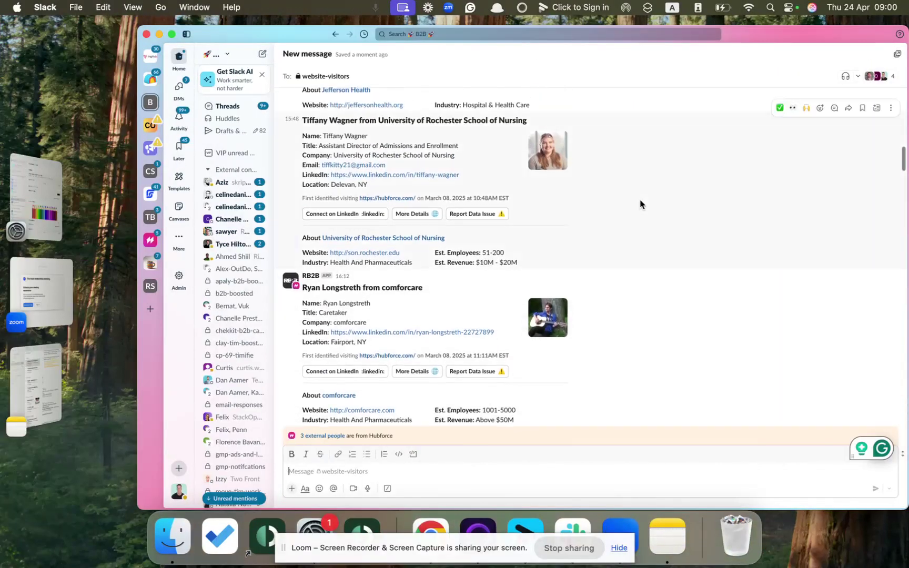
{"action": "scroll", "coordinate": [640, 206], "scroll_direction": "up", "scroll_amount": 3}
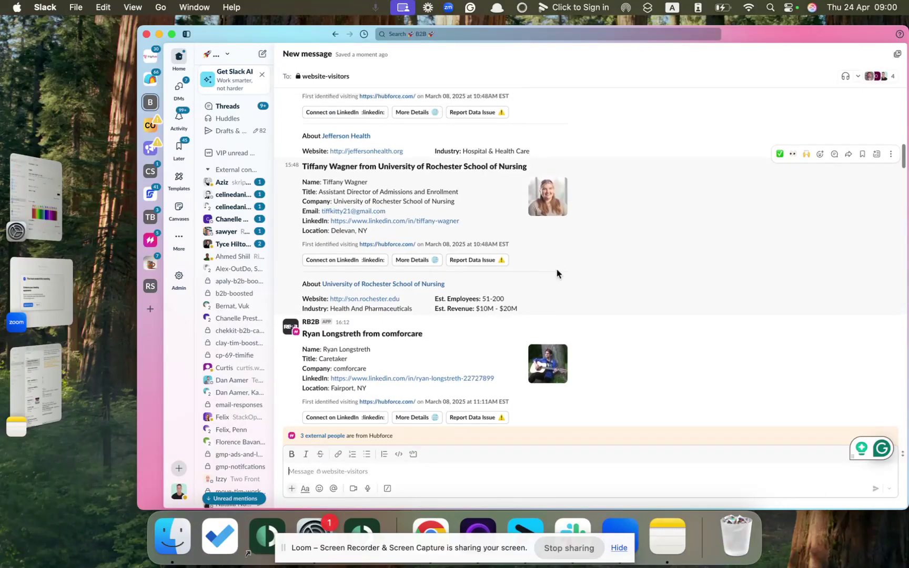
{"action": "scroll", "coordinate": [557, 271], "scroll_direction": "up", "scroll_amount": 5}
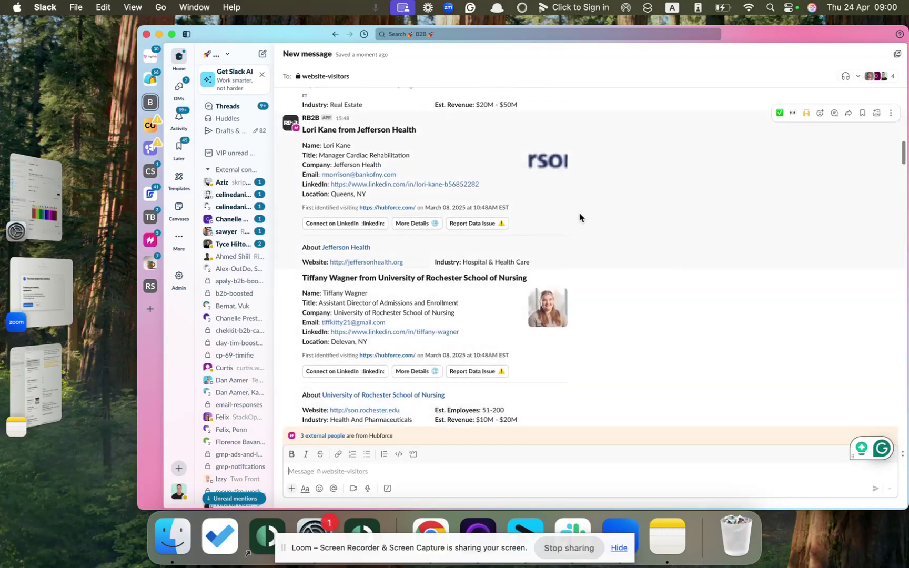
{"action": "scroll", "coordinate": [579, 218], "scroll_direction": "up", "scroll_amount": 8}
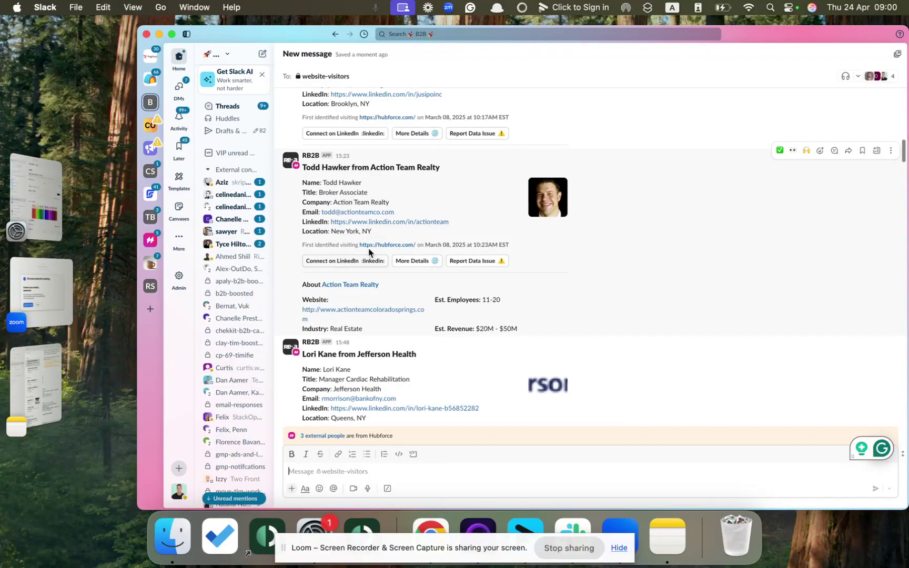
Return to the HeyReach Integrations tab in Chrome and select its address bar
{"action": "key", "text": "super+Tab"}
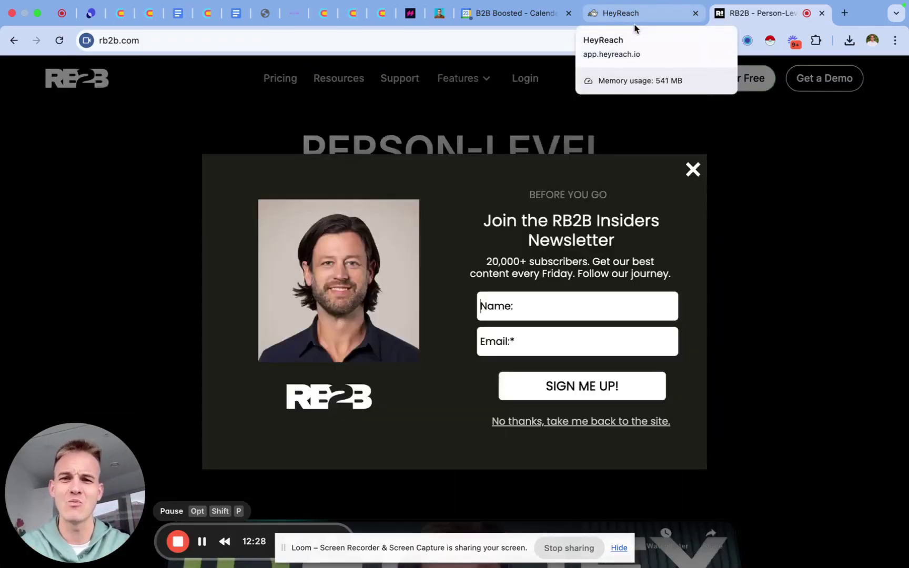
{"action": "left_click", "coordinate": [634, 24]}
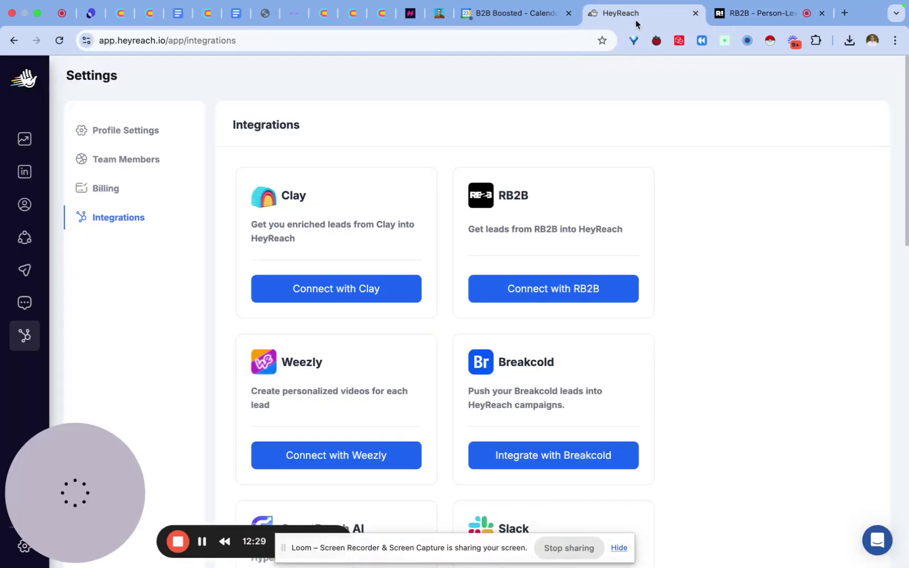
{"action": "left_click", "coordinate": [512, 46]}
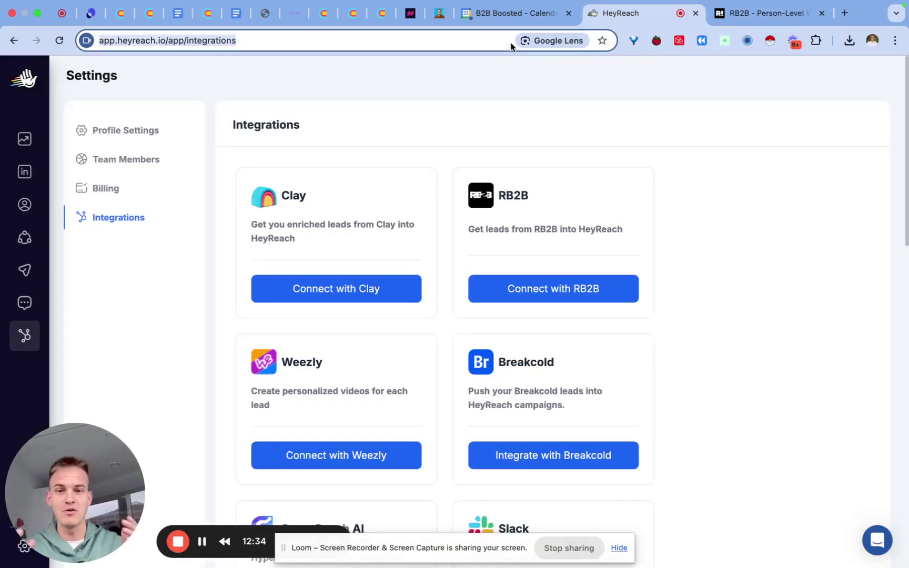
Load unlockclay.com, glance at the RB2B tab, and dismiss the UnlockClay exit popup
{"action": "type", "text": "unl"}
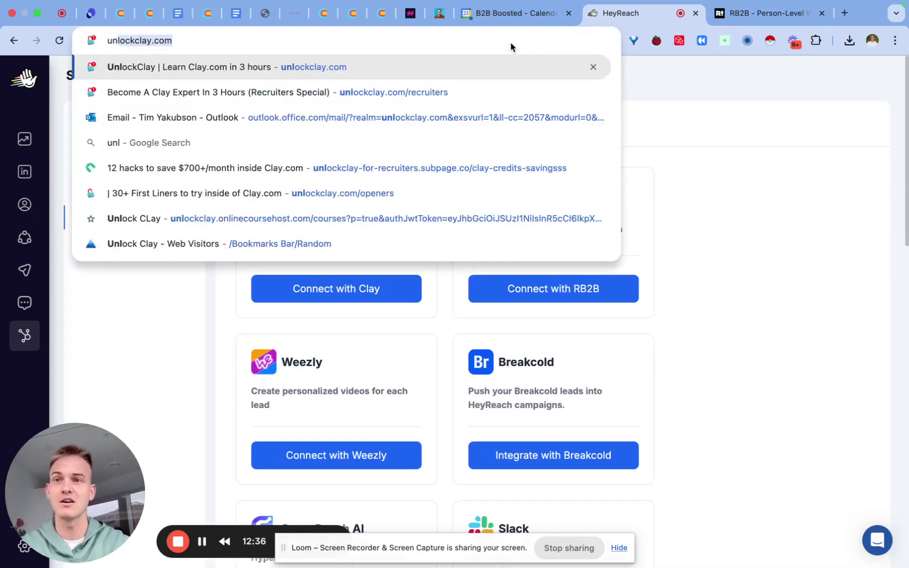
{"action": "key", "text": "Return"}
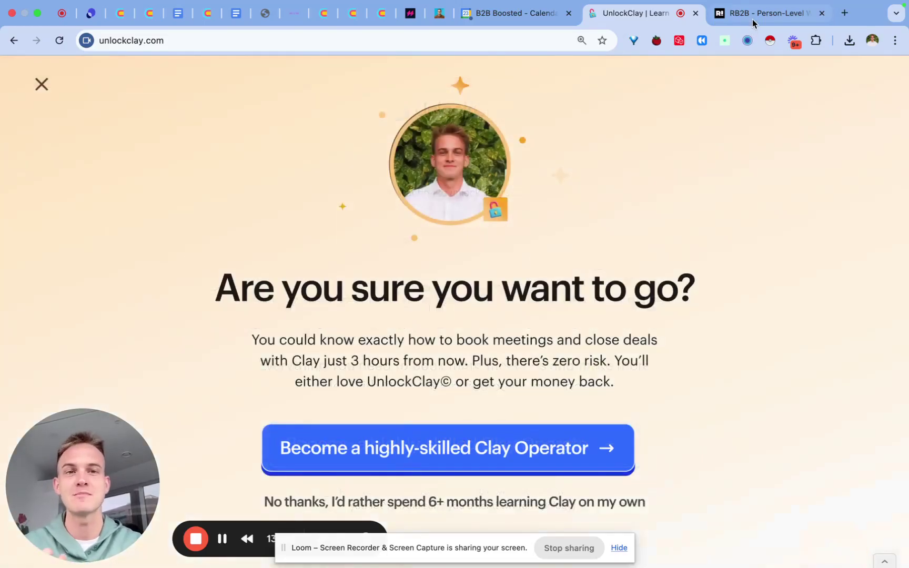
{"action": "left_click", "coordinate": [752, 18]}
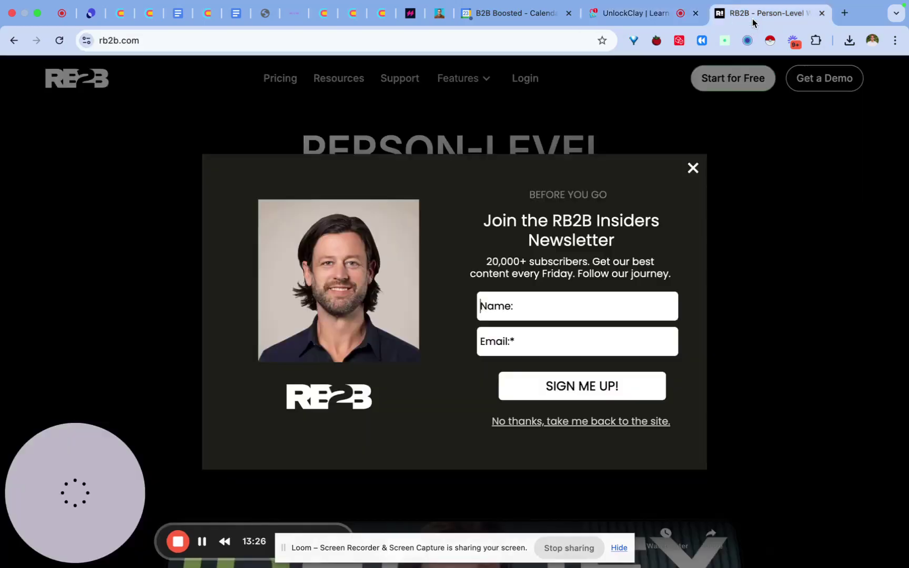
{"action": "left_click", "coordinate": [638, 15]}
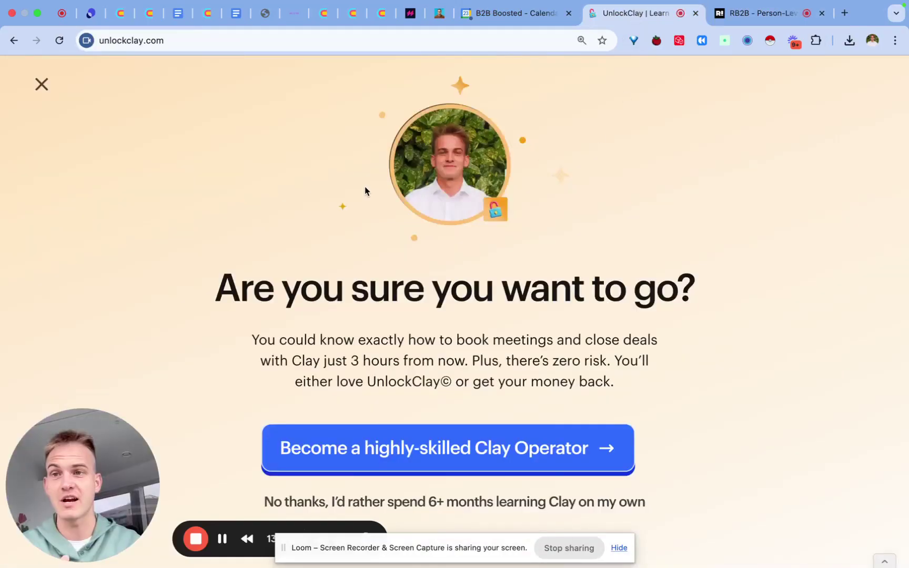
{"action": "left_click", "coordinate": [41, 85]}
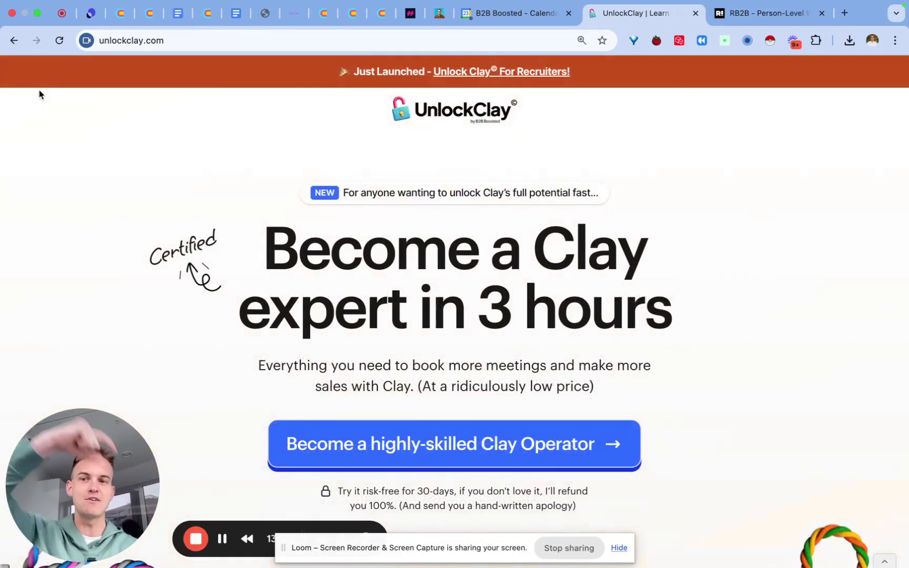